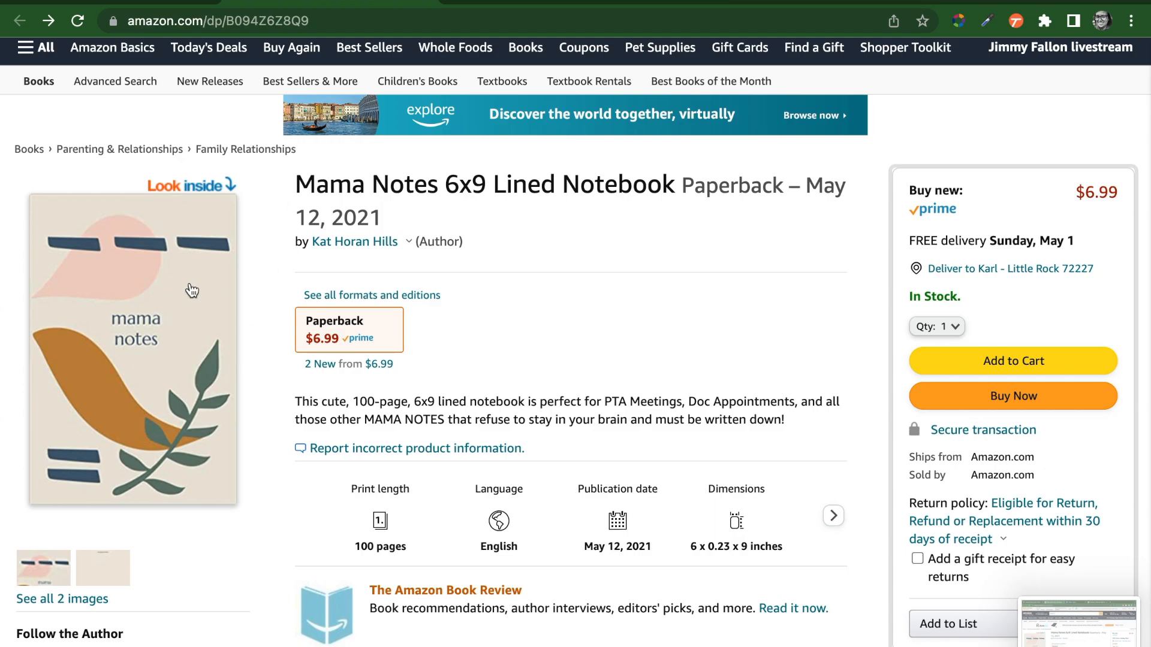
- Review the Mama Notes 6x9 Lined Notebook product page, including its cover, description and book specifications
scroll(193, 297, up, 1)
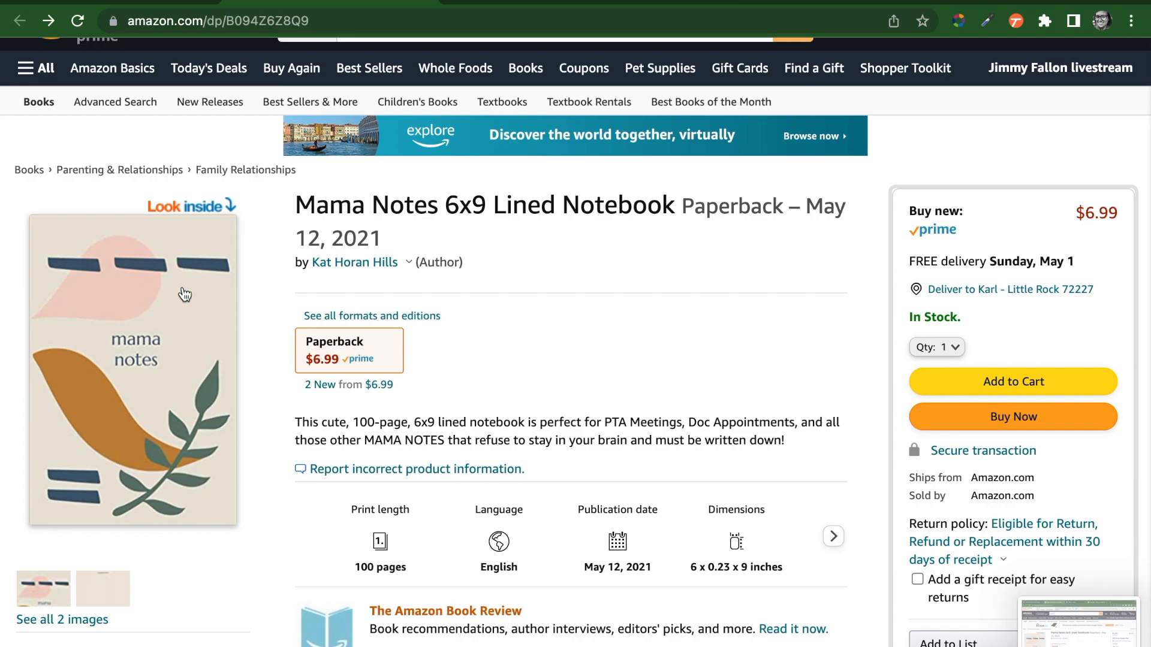
scroll(185, 293, down, 2)
scroll(228, 295, down, 3)
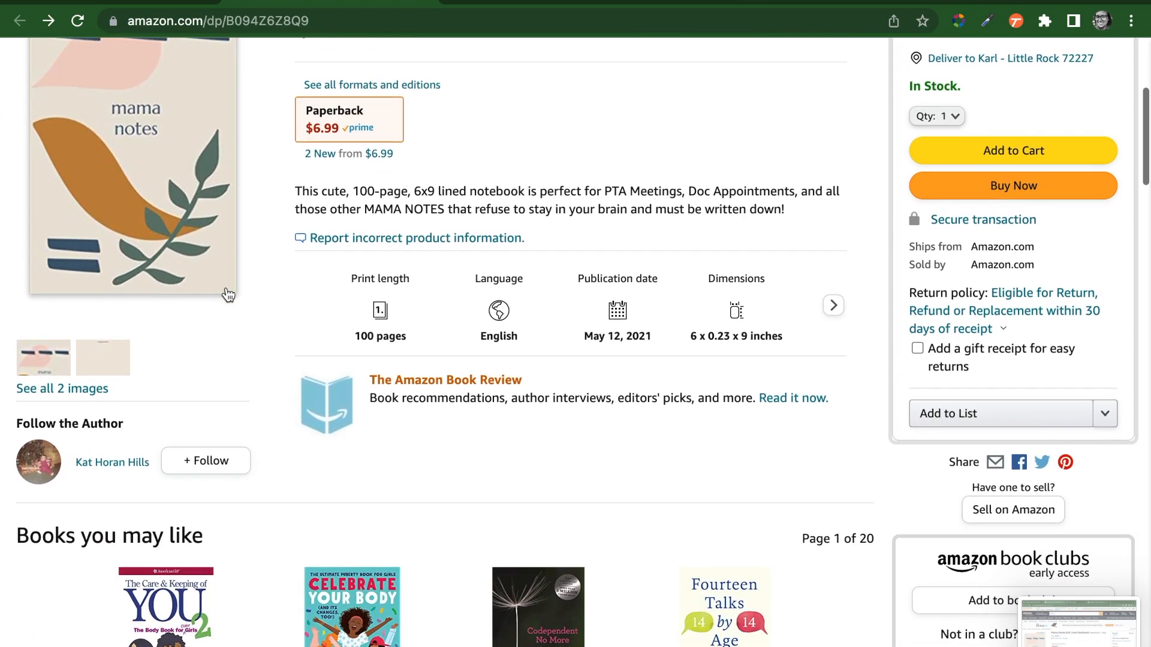
scroll(228, 295, up, 2)
scroll(228, 295, up, 3)
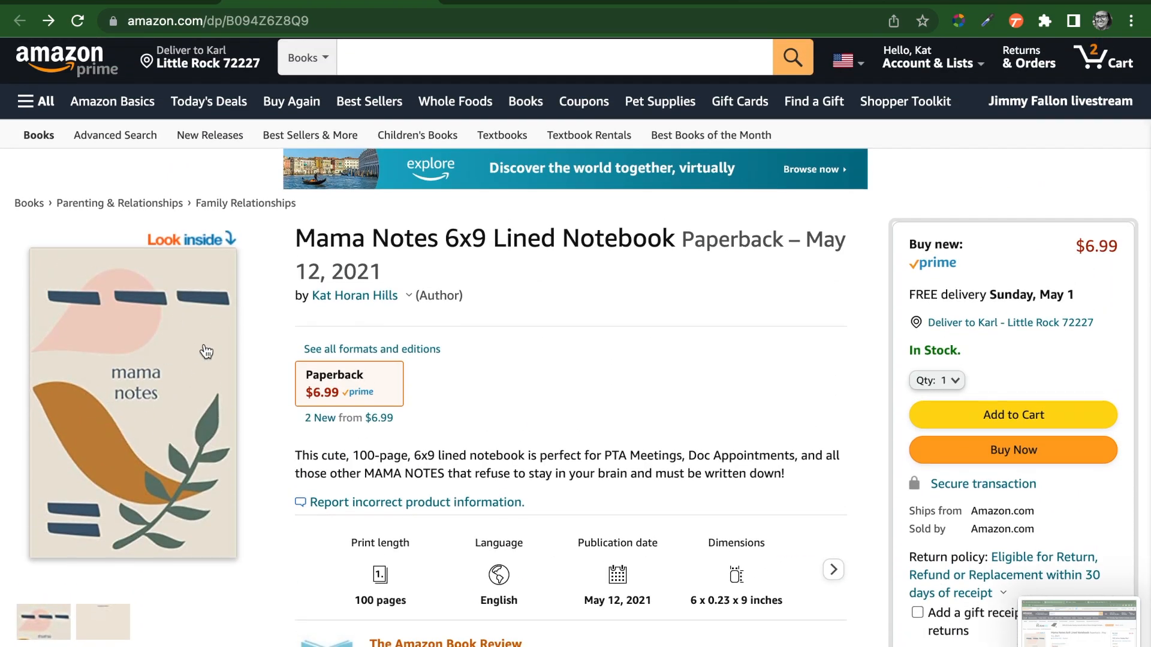
scroll(205, 352, down, 2)
scroll(206, 352, down, 1)
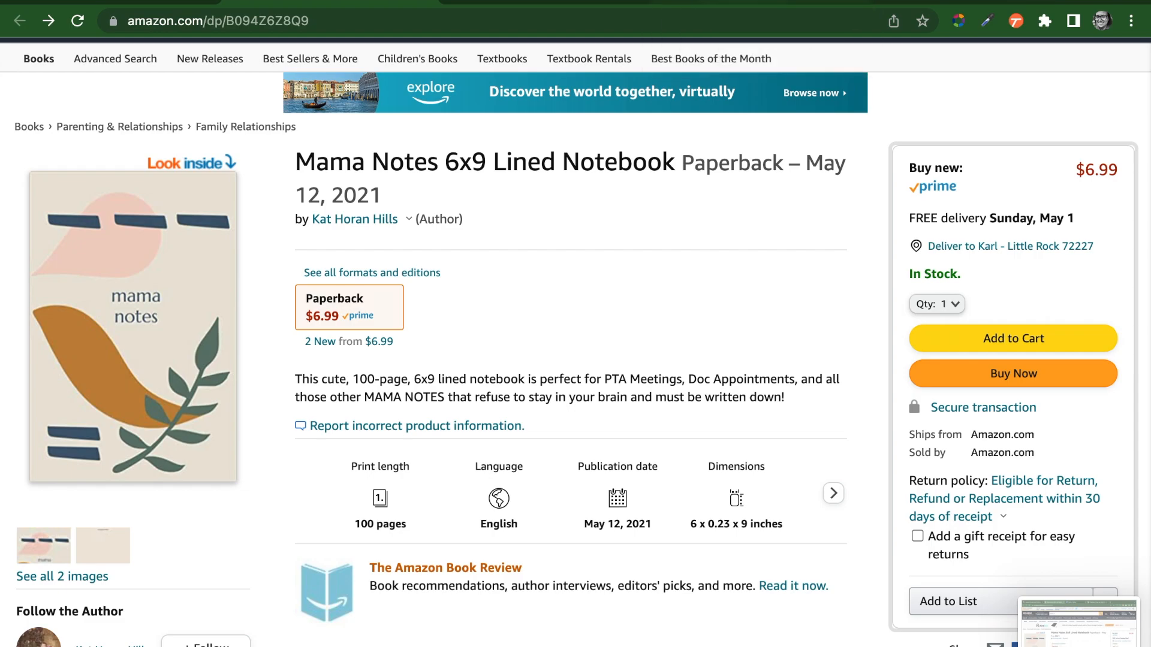
- Switch to the Gratitude: A Day and Night Reflection Journal listing and find its From the Publisher section
click(790, 5)
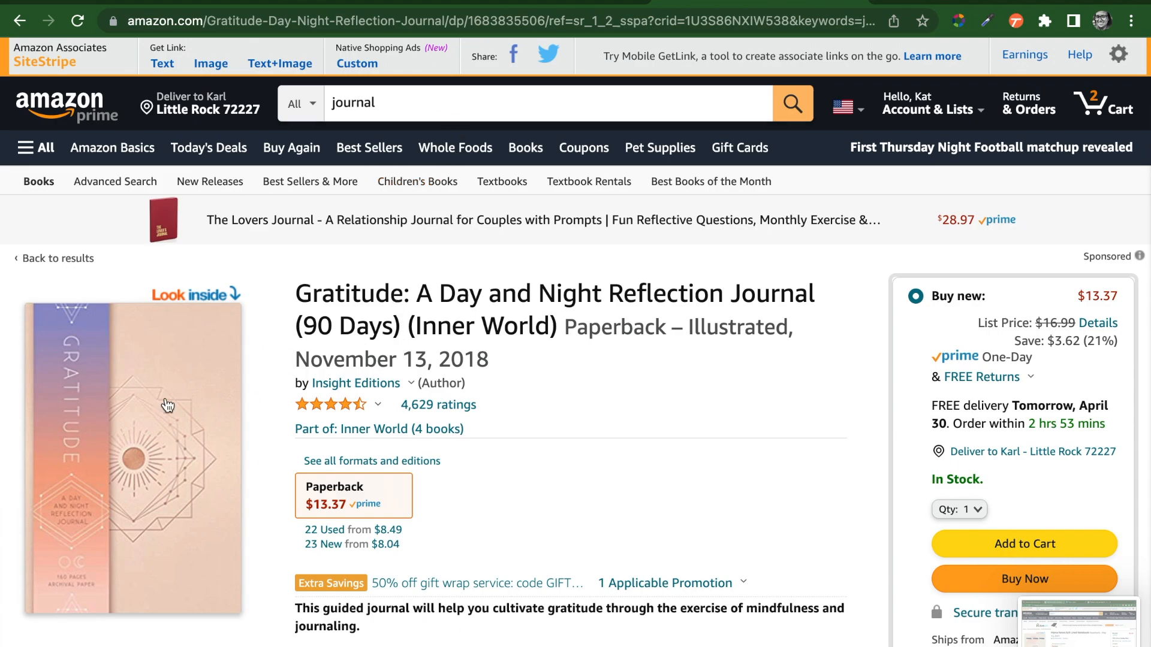
scroll(703, 390, down, 4)
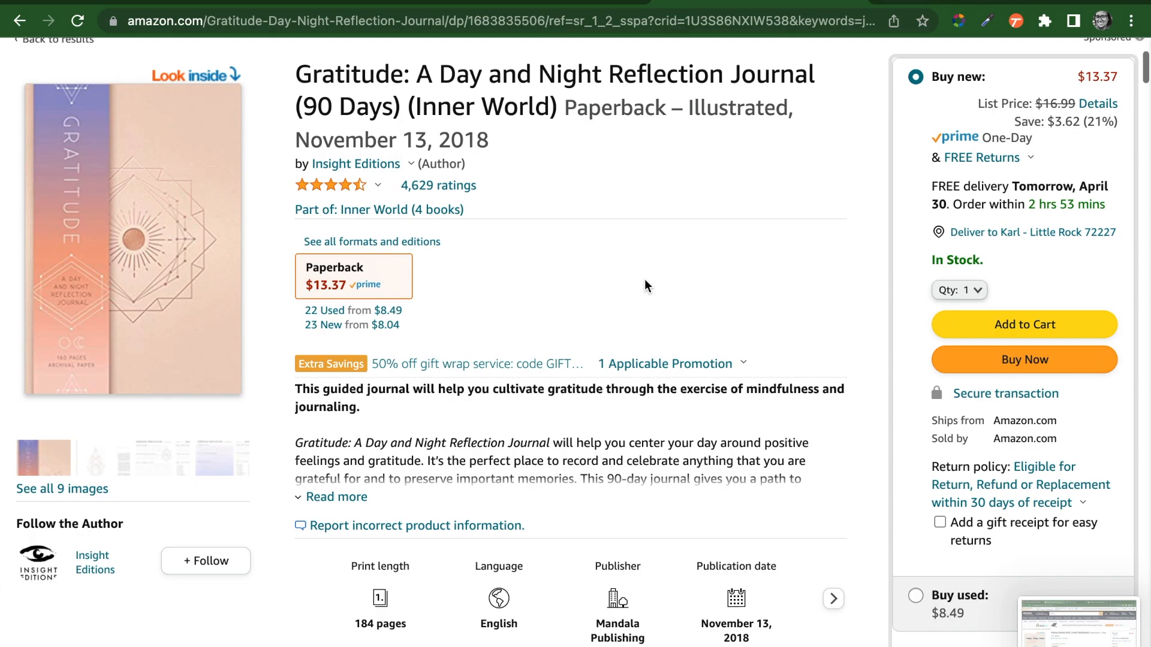
scroll(645, 282, down, 15)
scroll(645, 281, down, 15)
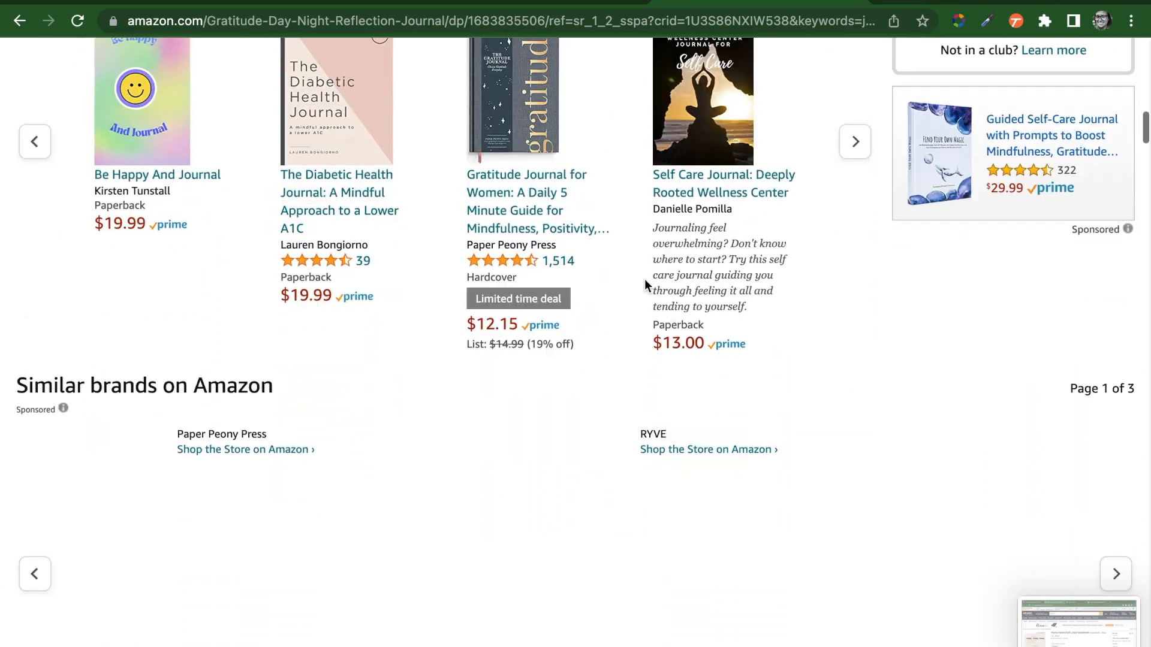
scroll(645, 285, down, 3)
scroll(645, 285, up, 1)
scroll(645, 286, down, 1)
scroll(645, 285, down, 1)
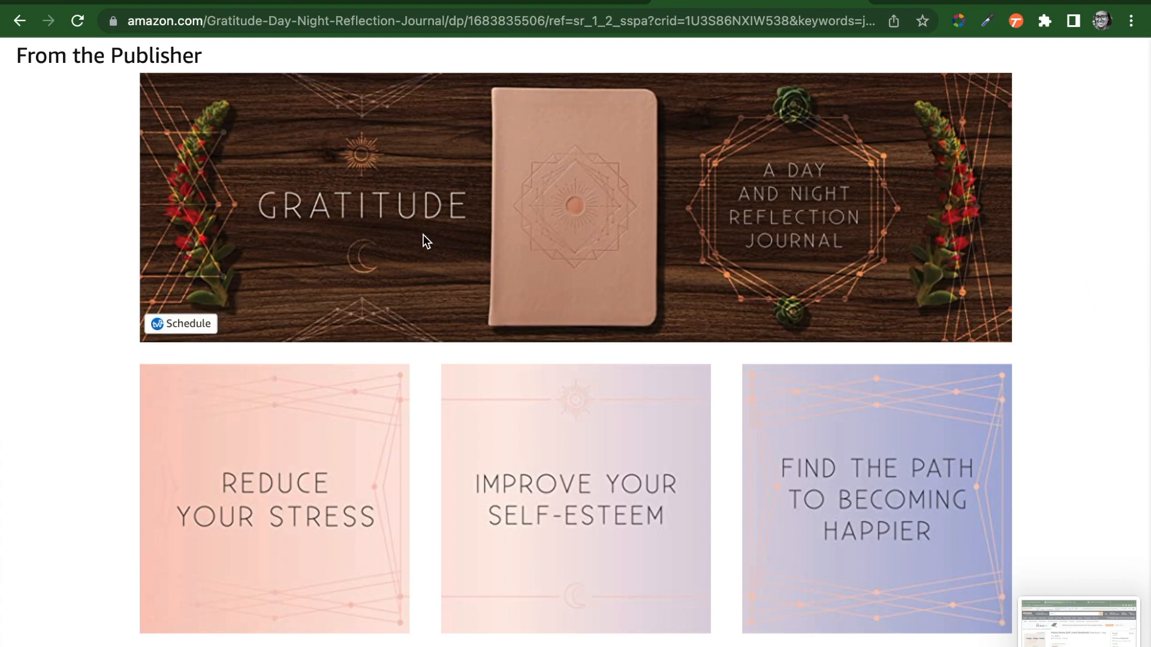
- Examine the Gratitude journal's From the Publisher banner, image and text blocks, and product comparison table
scroll(422, 237, down, 3)
scroll(423, 241, down, 5)
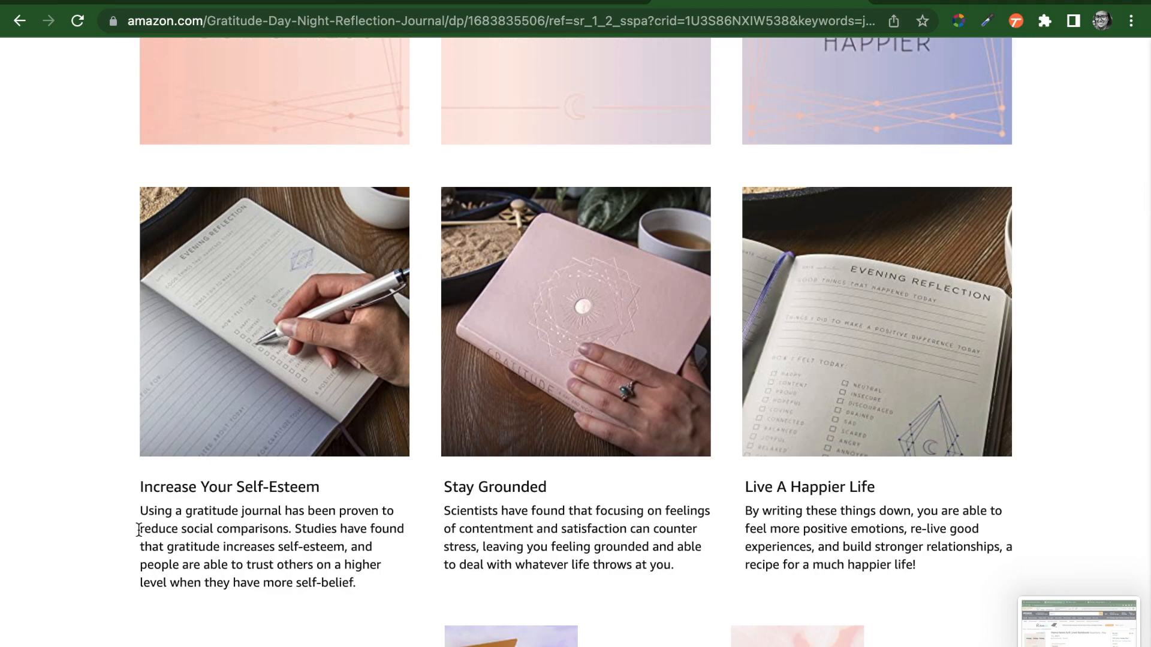
scroll(89, 379, down, 4)
scroll(89, 379, down, 5)
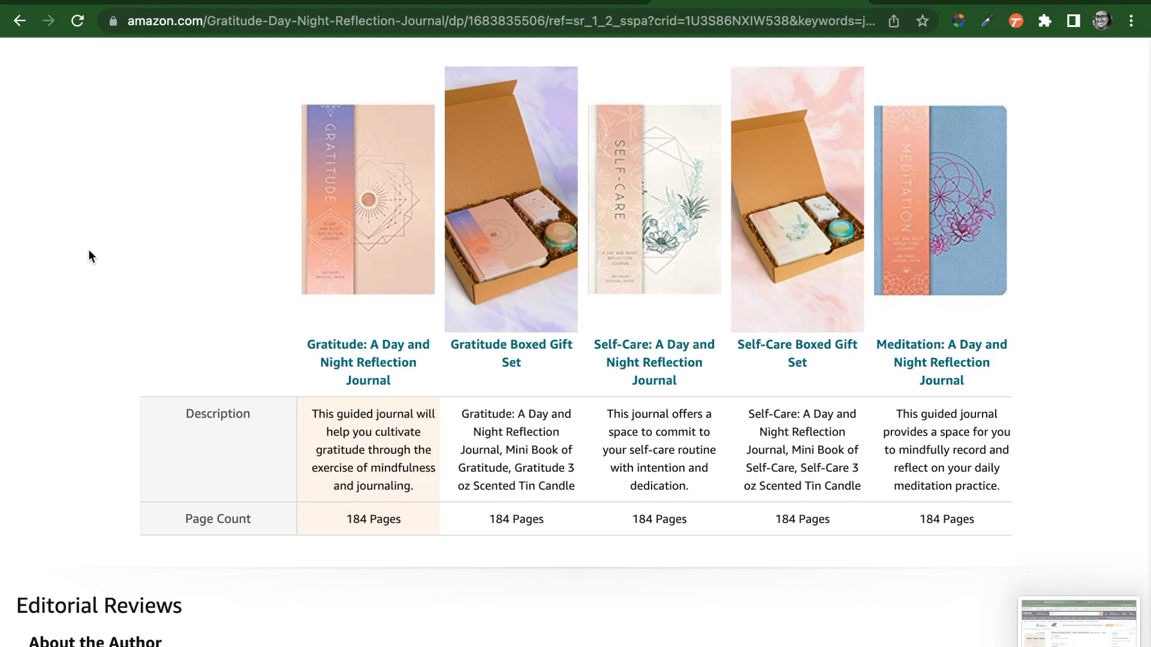
scroll(88, 249, down, 1)
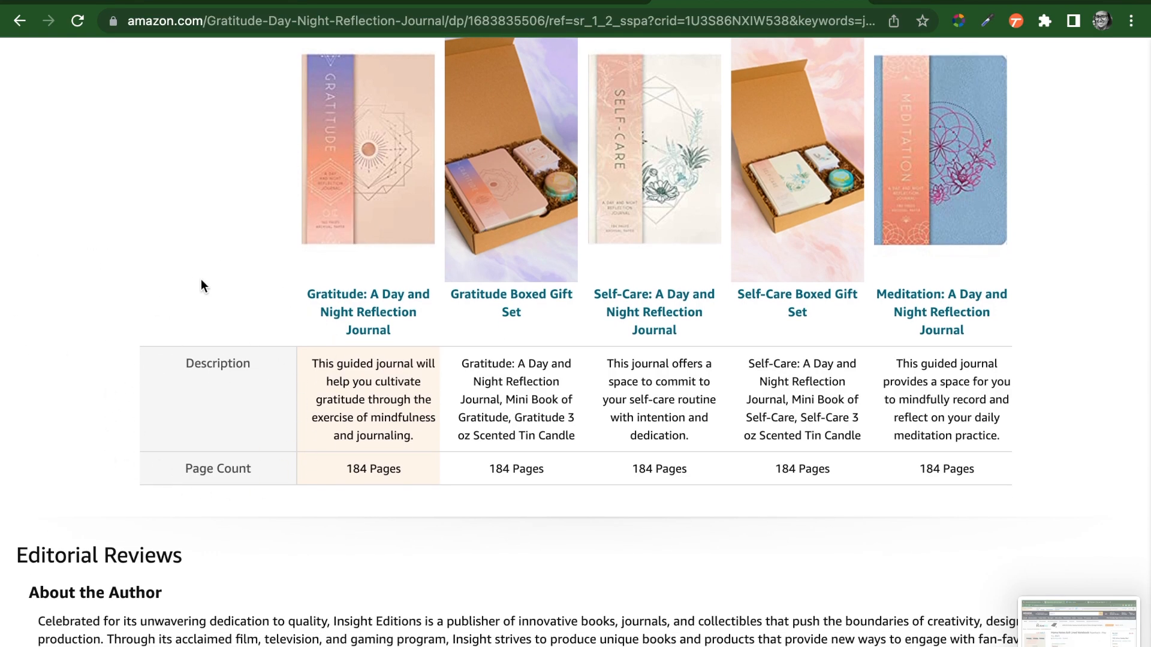
scroll(200, 281, up, 2)
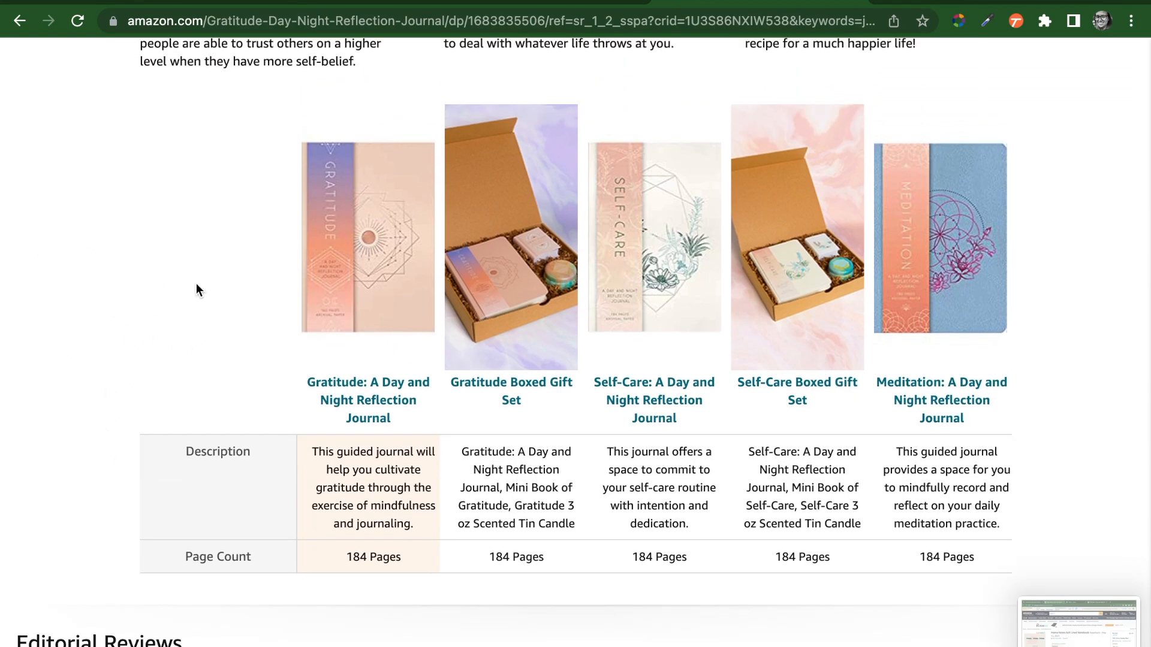
scroll(196, 283, up, 2)
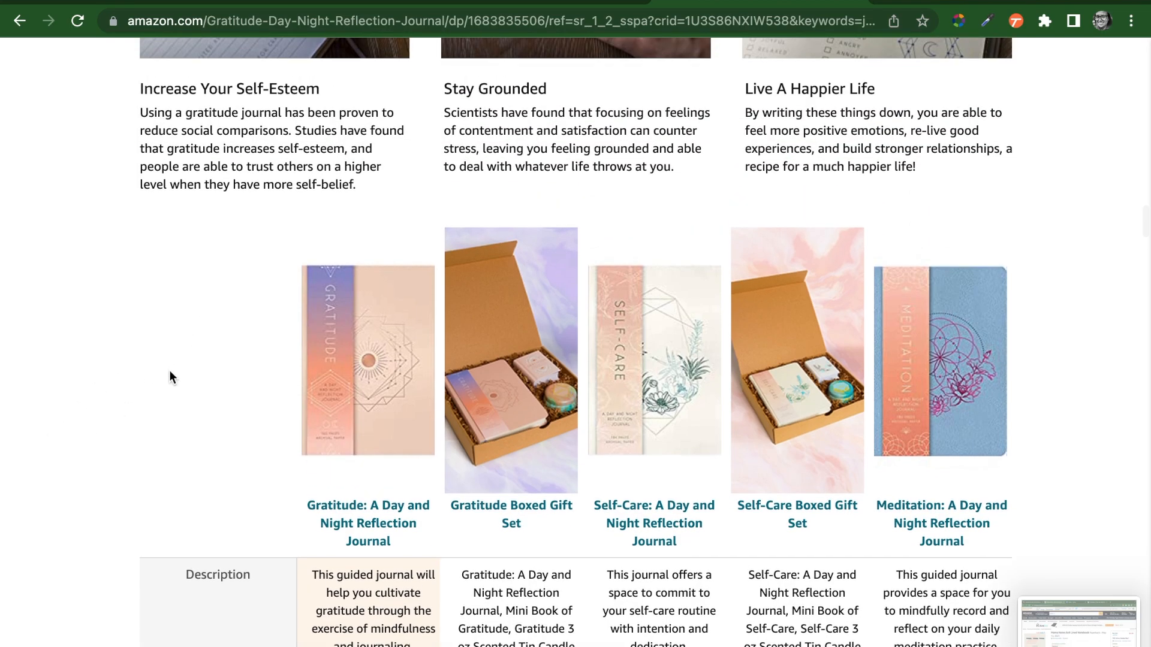
scroll(169, 370, up, 4)
scroll(170, 372, up, 10)
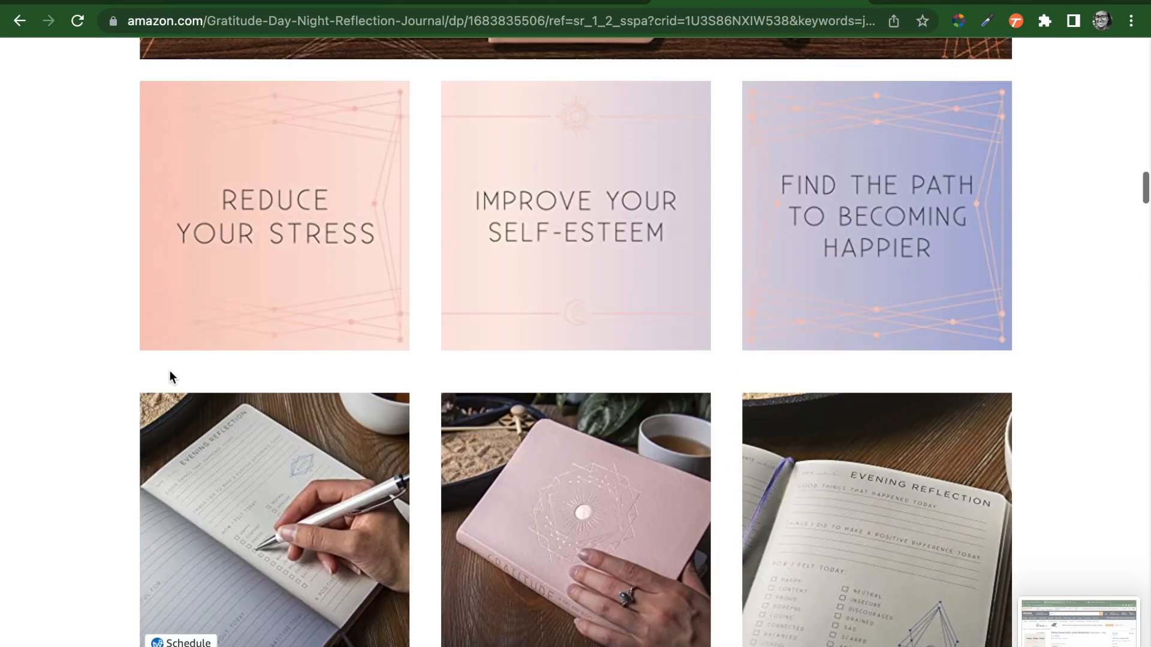
scroll(169, 369, up, 3)
scroll(169, 369, down, 1)
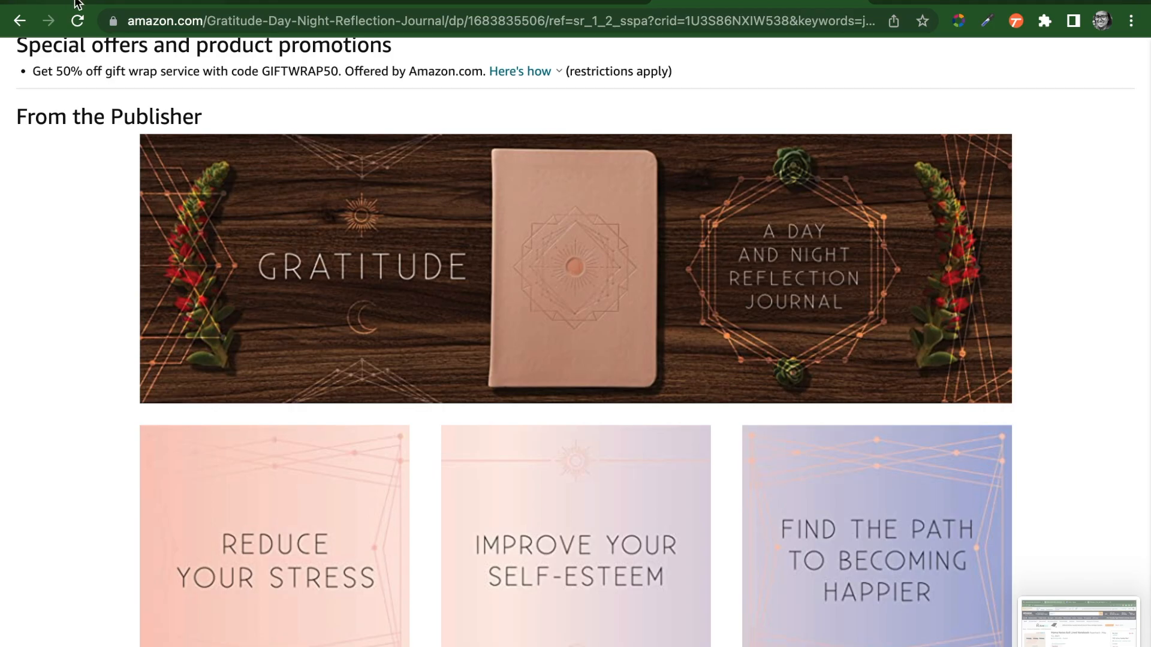
- Return to the Mama Notes listing and check the page down to its product details for publisher content
key(super+bracketleft)
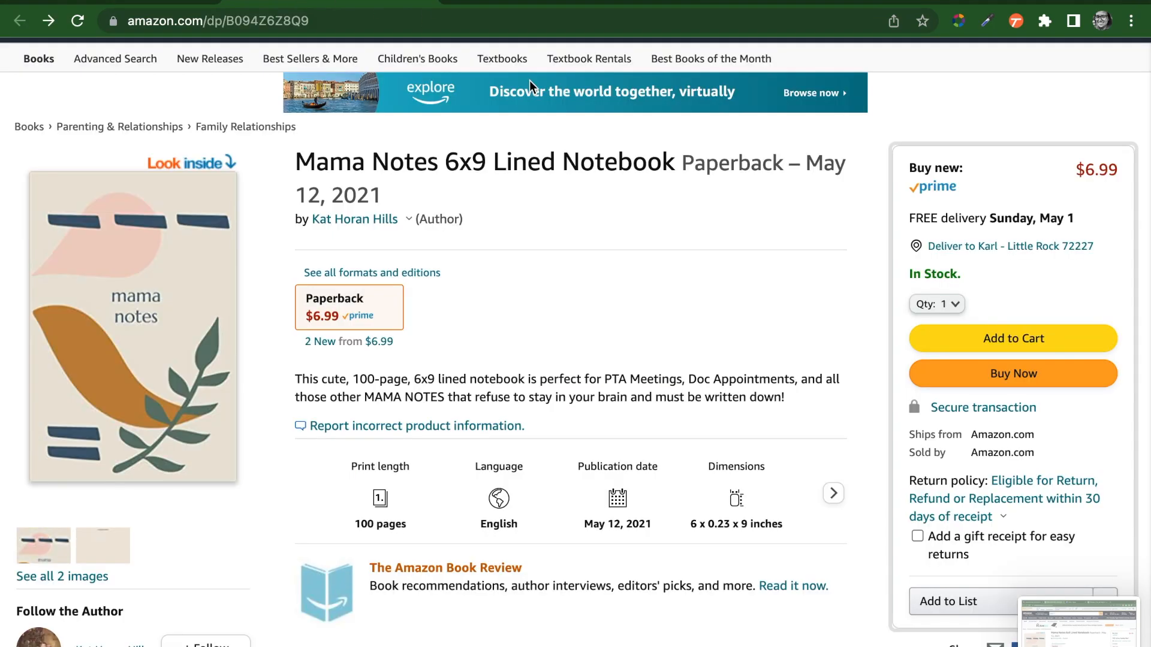
scroll(563, 311, up, 2)
scroll(562, 312, down, 20)
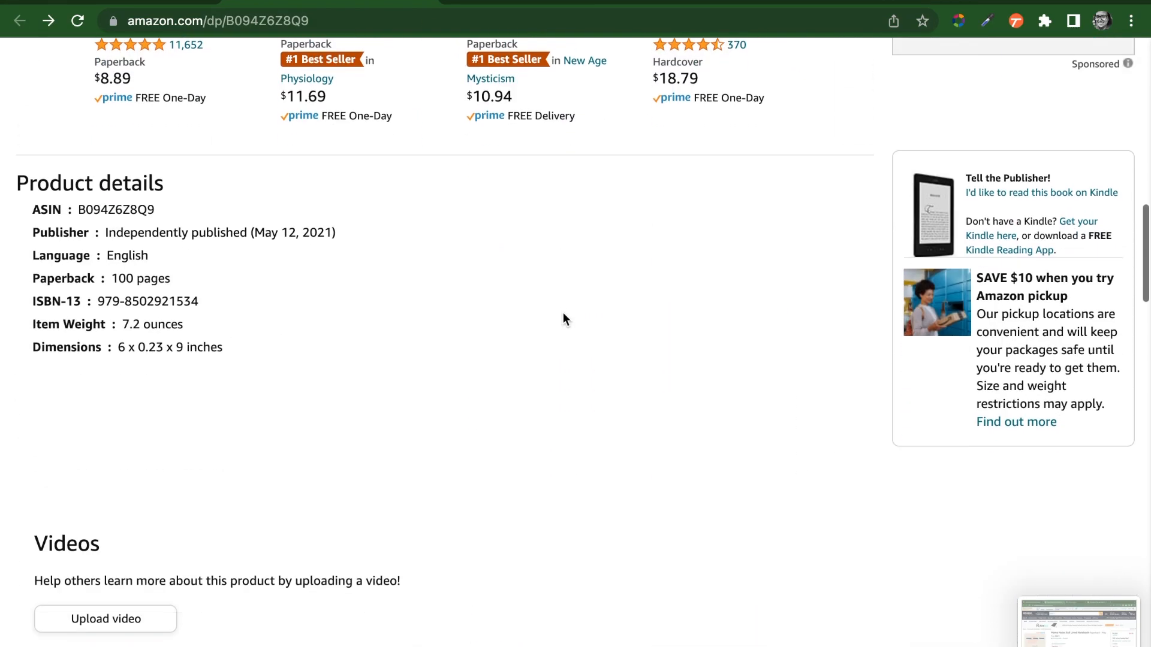
scroll(563, 311, up, 20)
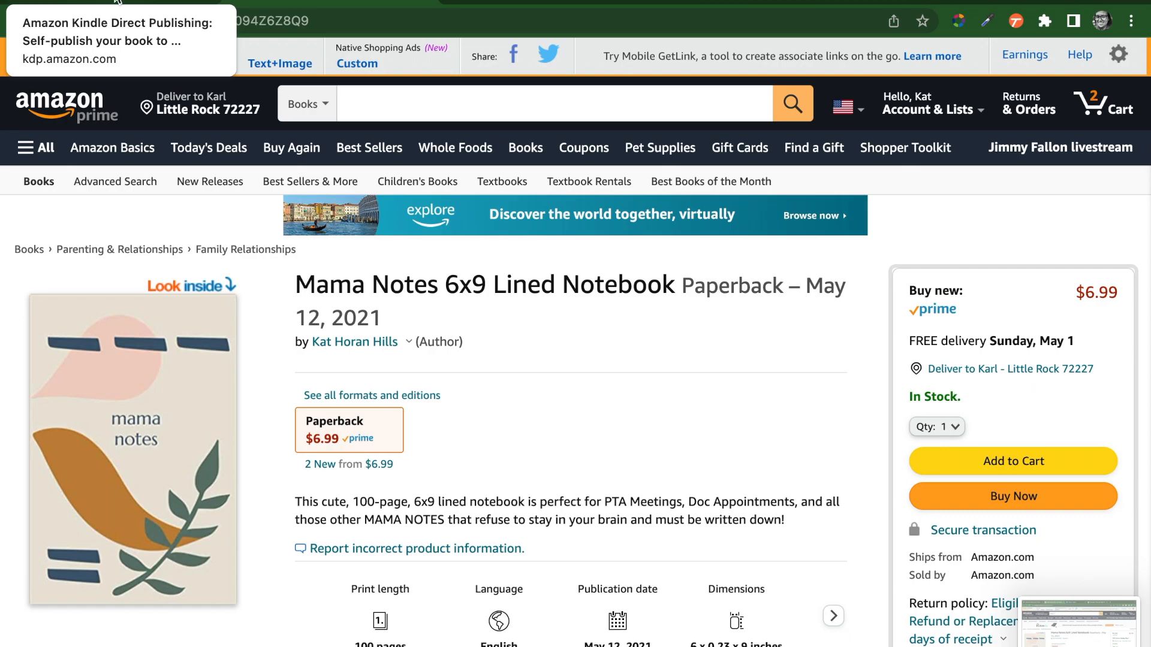
- Switch to the KDP bookshelf and open Promote and Advertise for the Mama Notes 6x9 Lined Notebook paperback
click(117, 1)
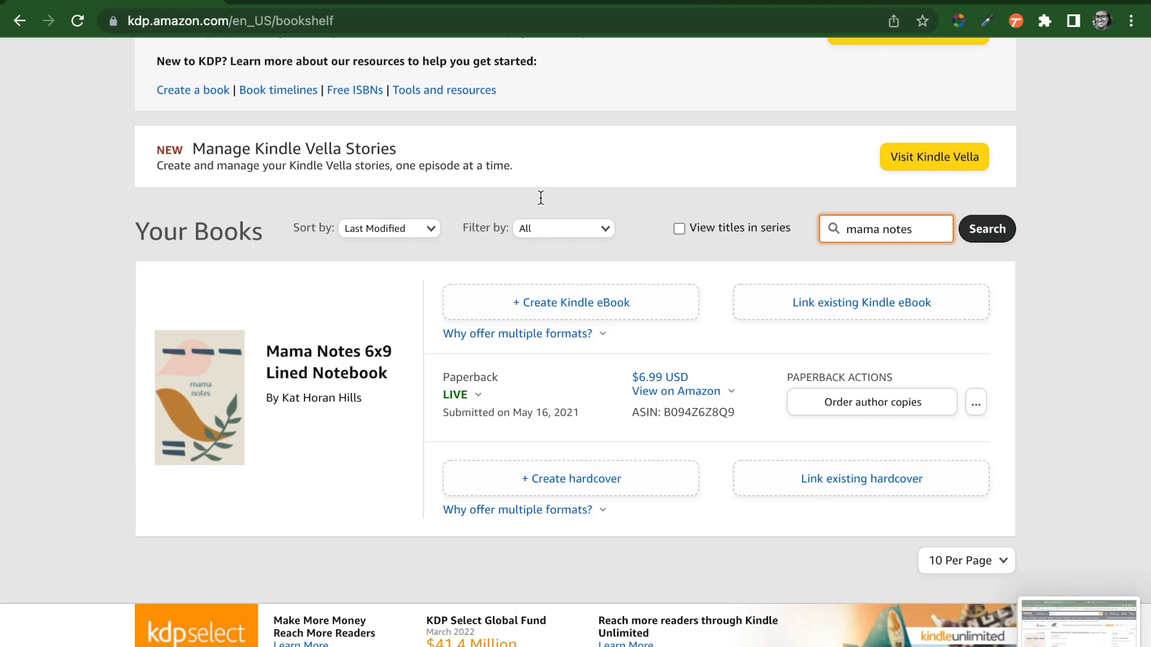
click(978, 407)
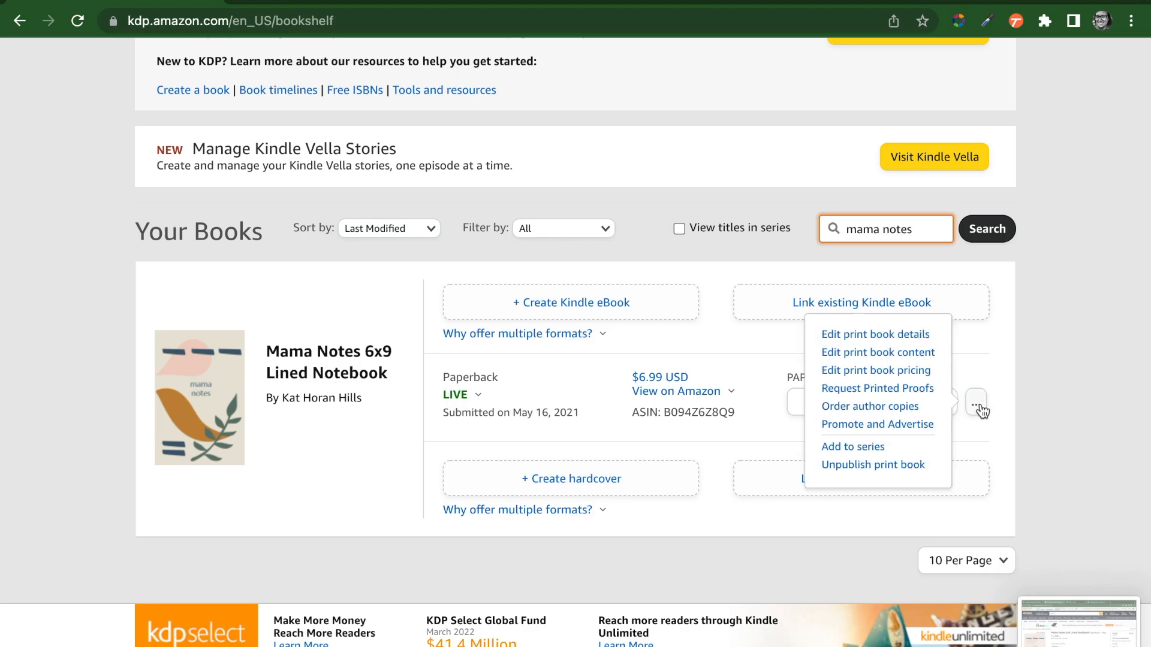
click(901, 426)
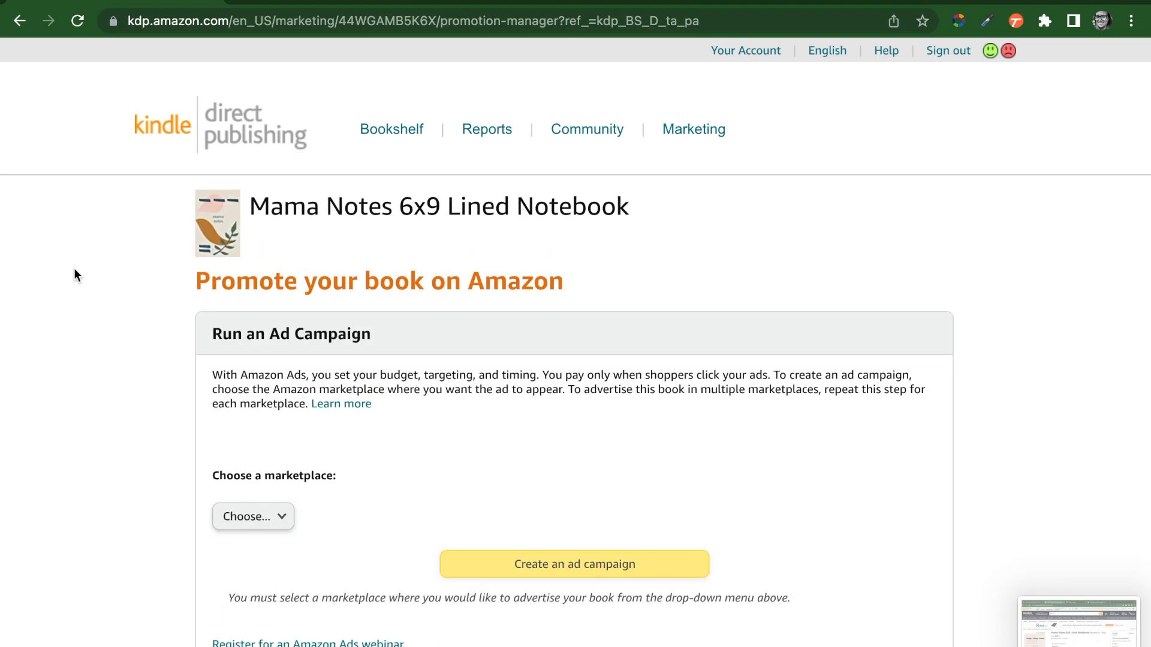
- Look over the Run an Ad Campaign section on the Mama Notes promotion page
scroll(73, 268, down, 1)
scroll(73, 268, up, 1)
scroll(106, 264, down, 1)
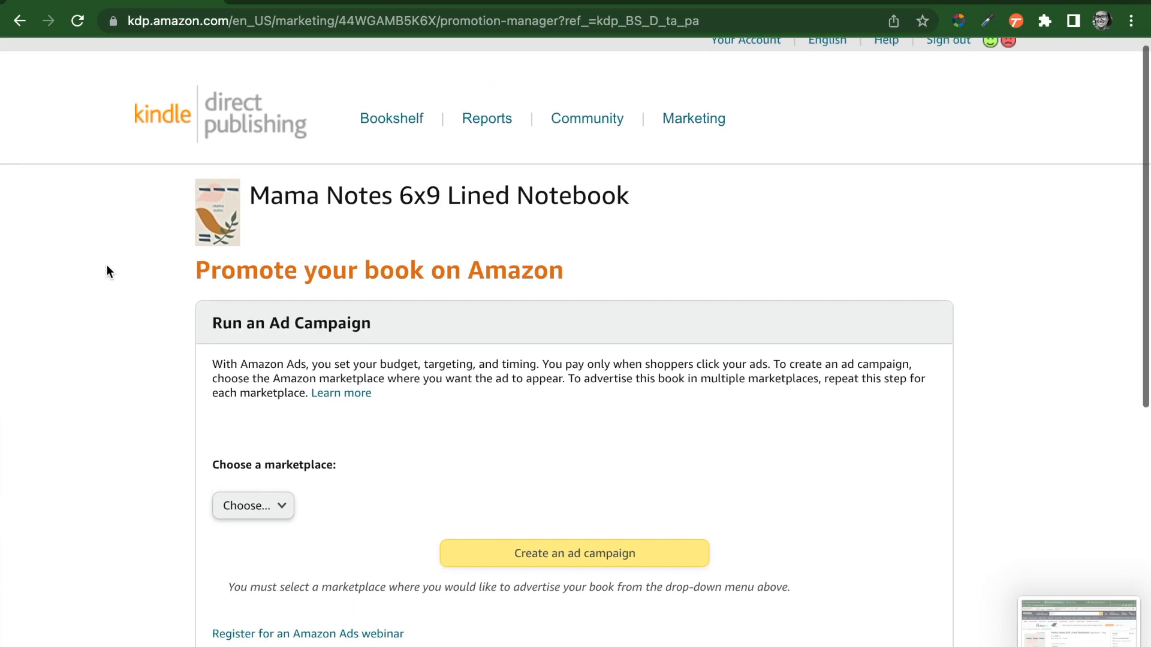
scroll(106, 264, up, 1)
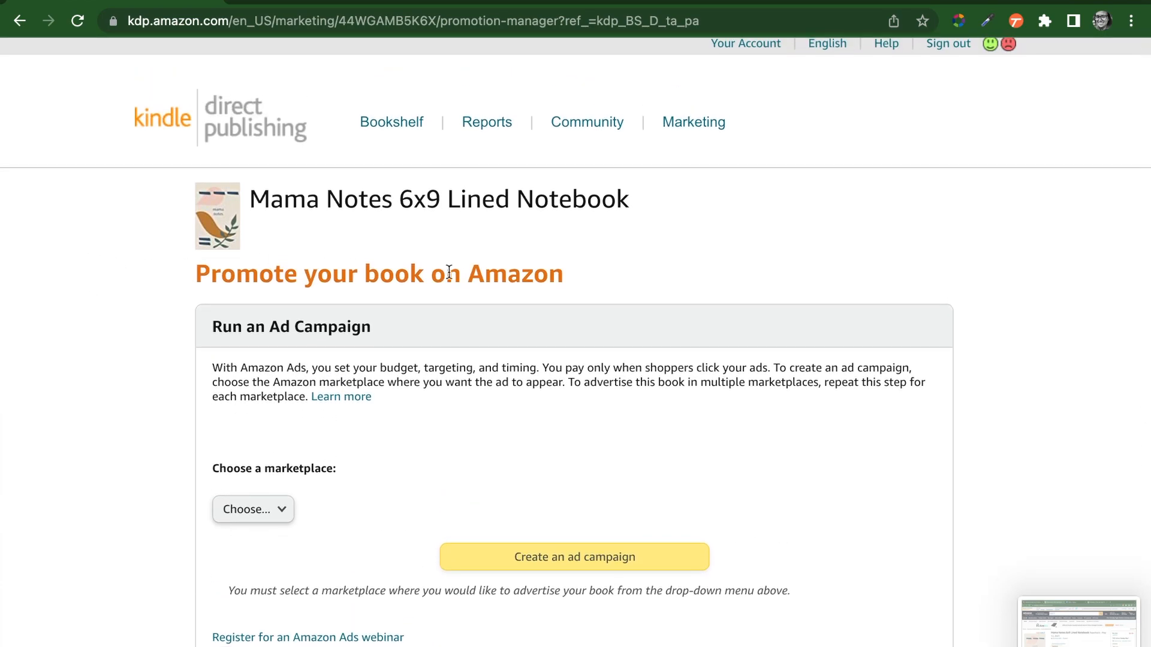
scroll(96, 405, down, 1)
scroll(96, 405, down, 1)
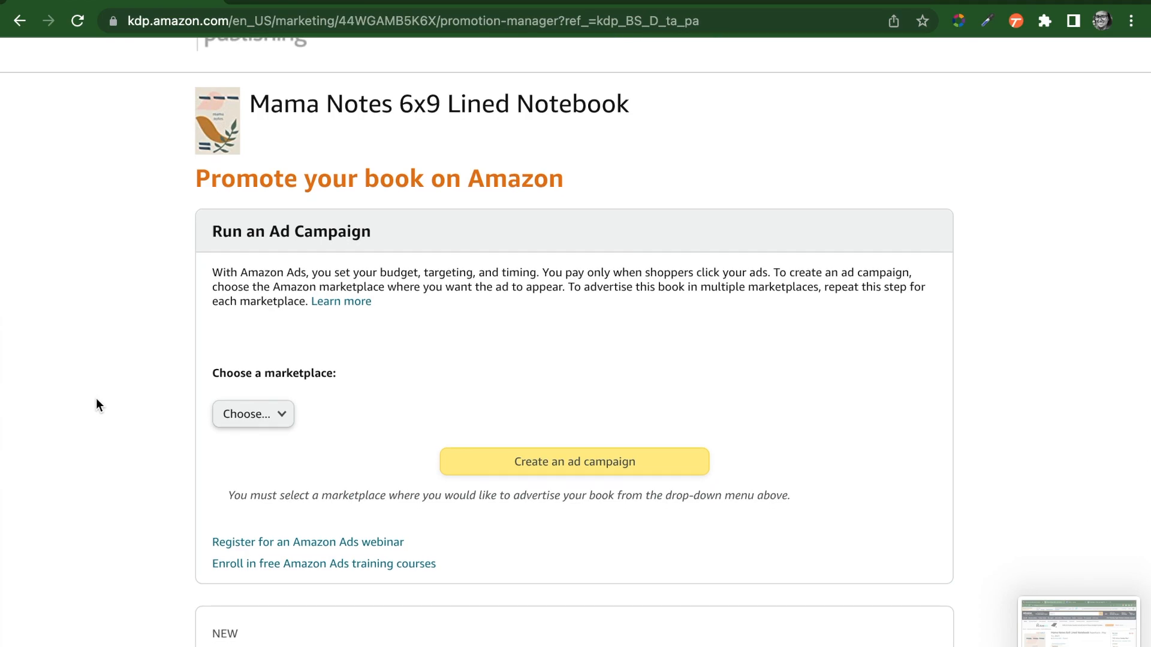
scroll(96, 405, up, 1)
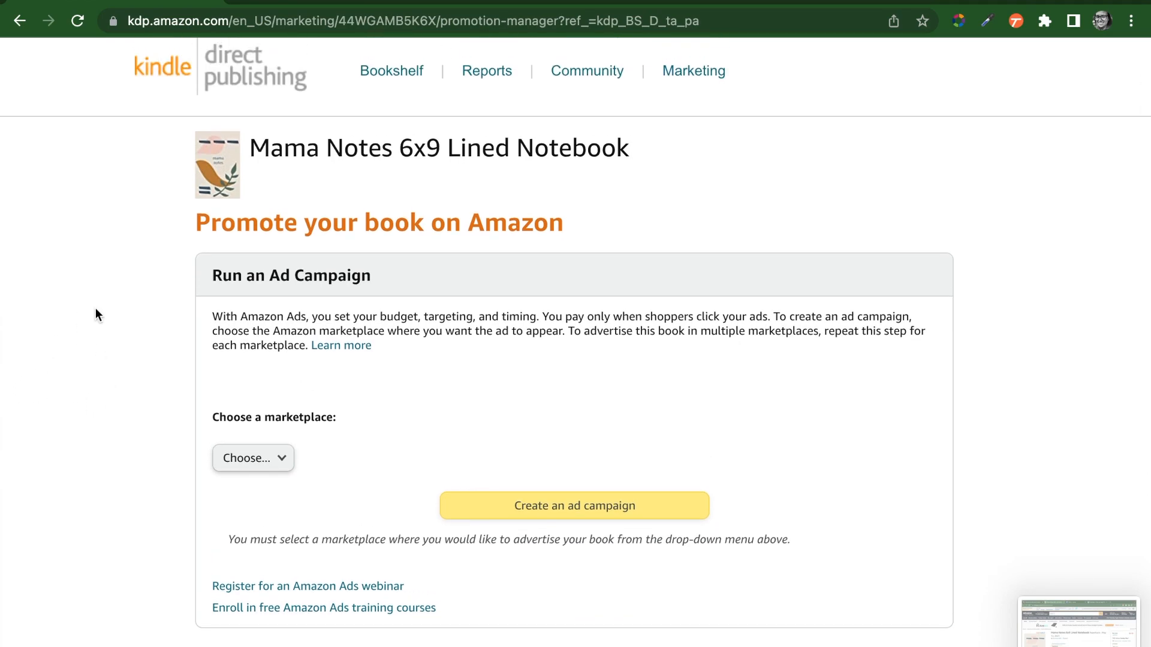
scroll(96, 314, down, 1)
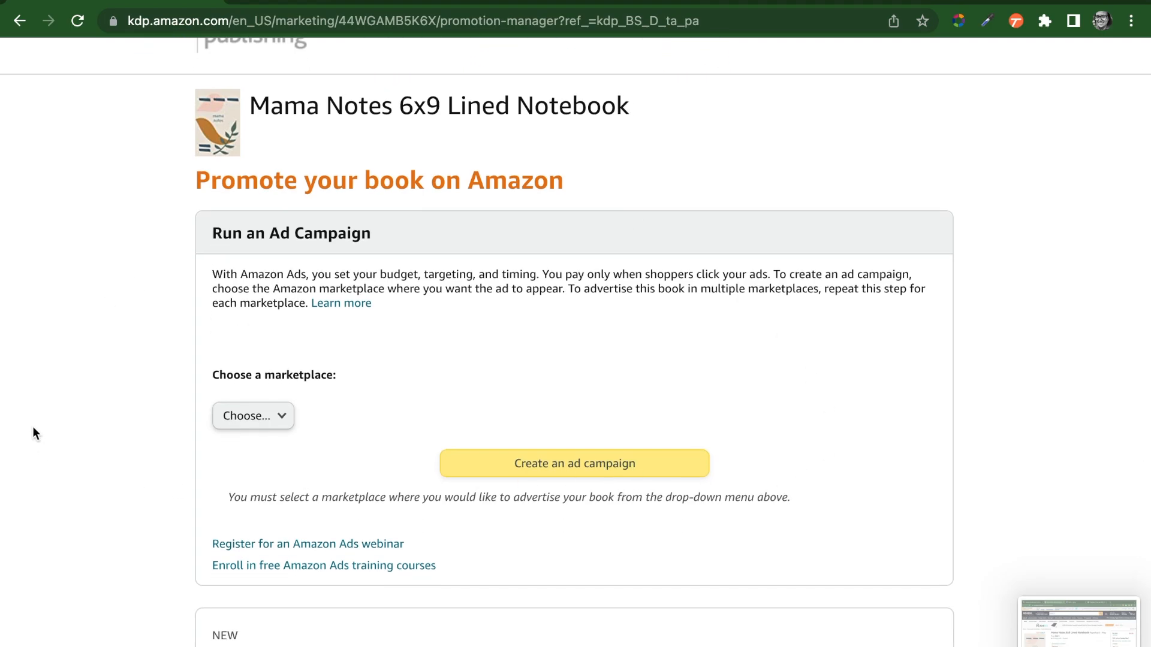
- Choose Amazon.com as the A+ Content marketplace and open the A+ Content manager
scroll(54, 420, down, 6)
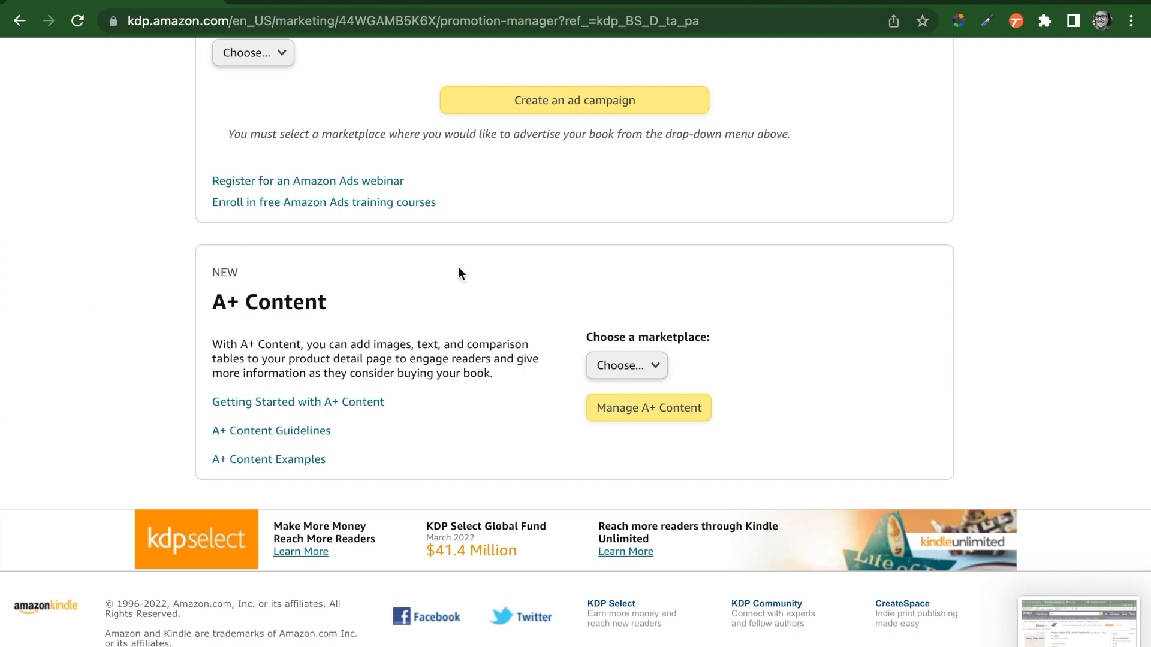
scroll(376, 309, down, 1)
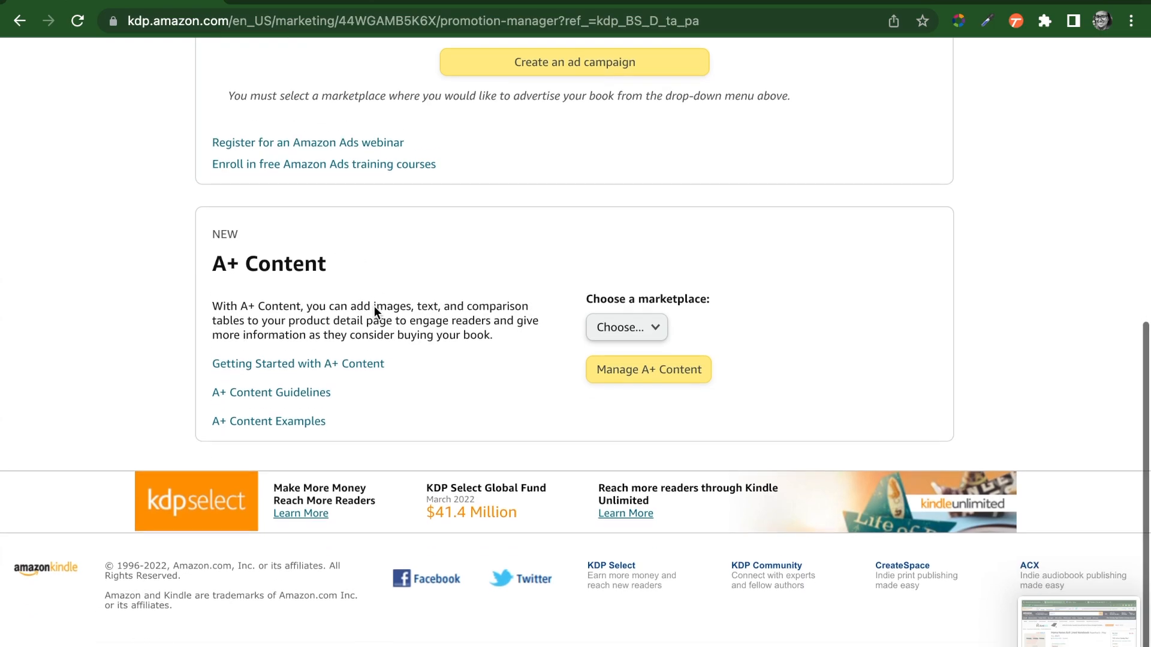
click(639, 330)
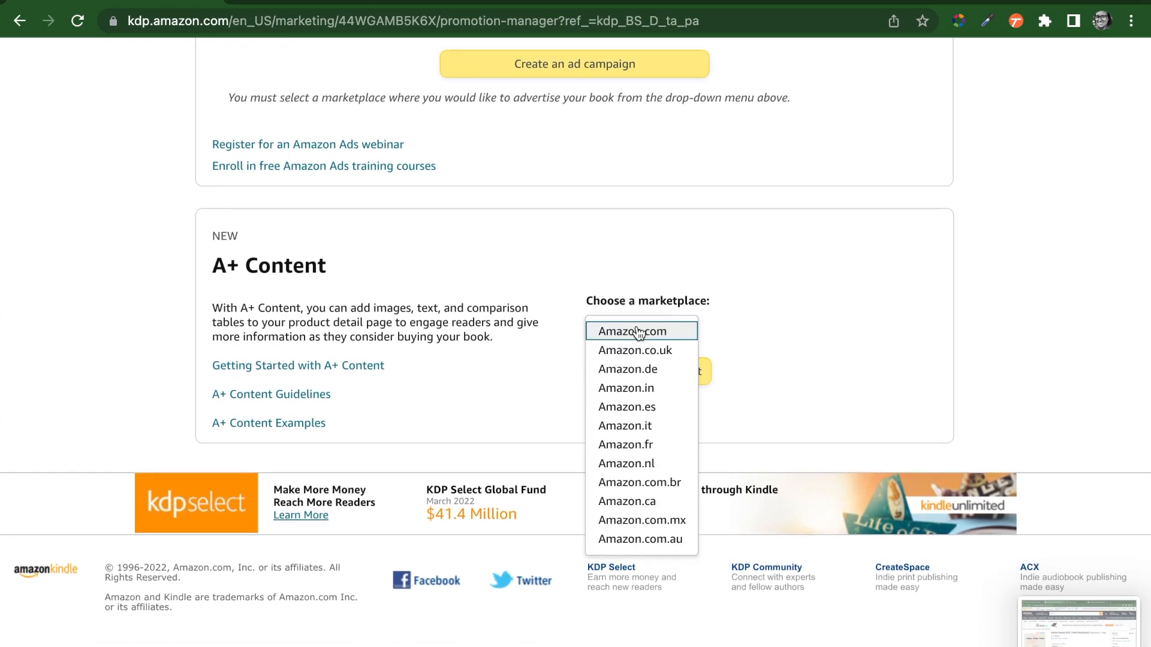
click(637, 331)
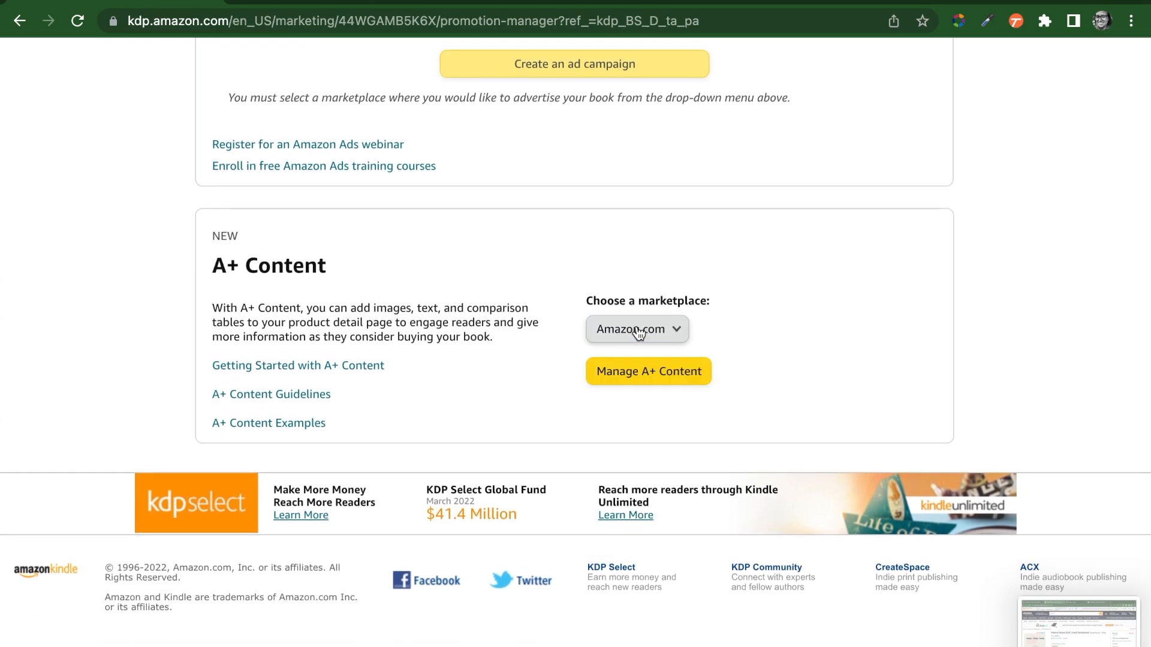
click(667, 378)
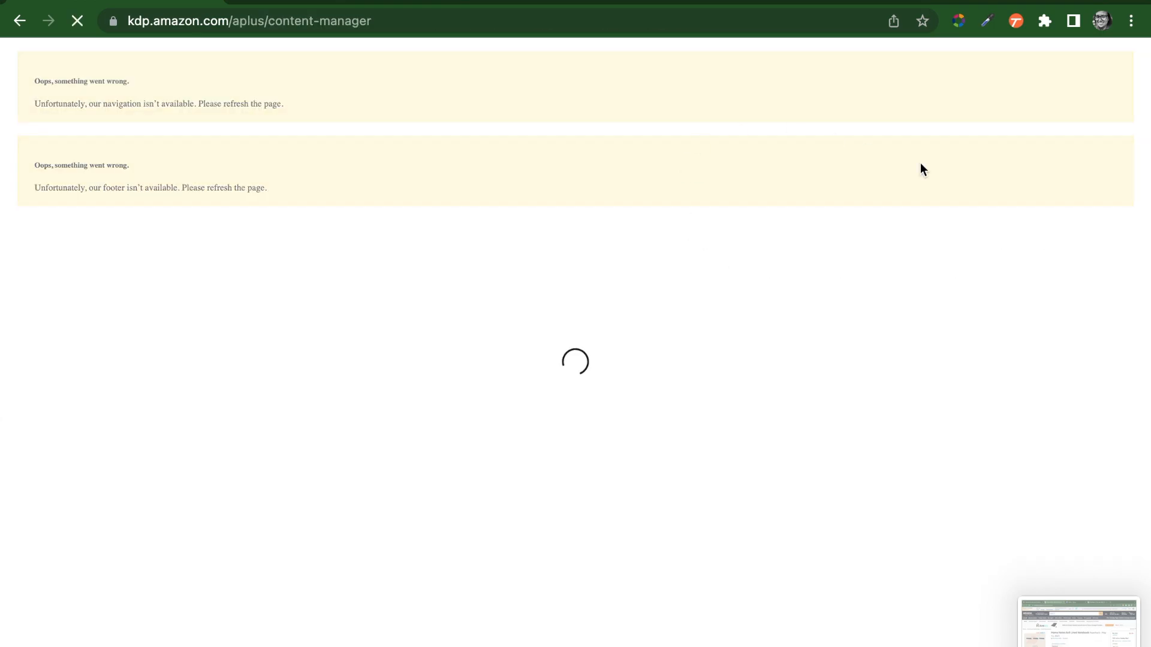
- Start a new A+ content project and add a Standard Image & Light Text Overlay module
click(1044, 160)
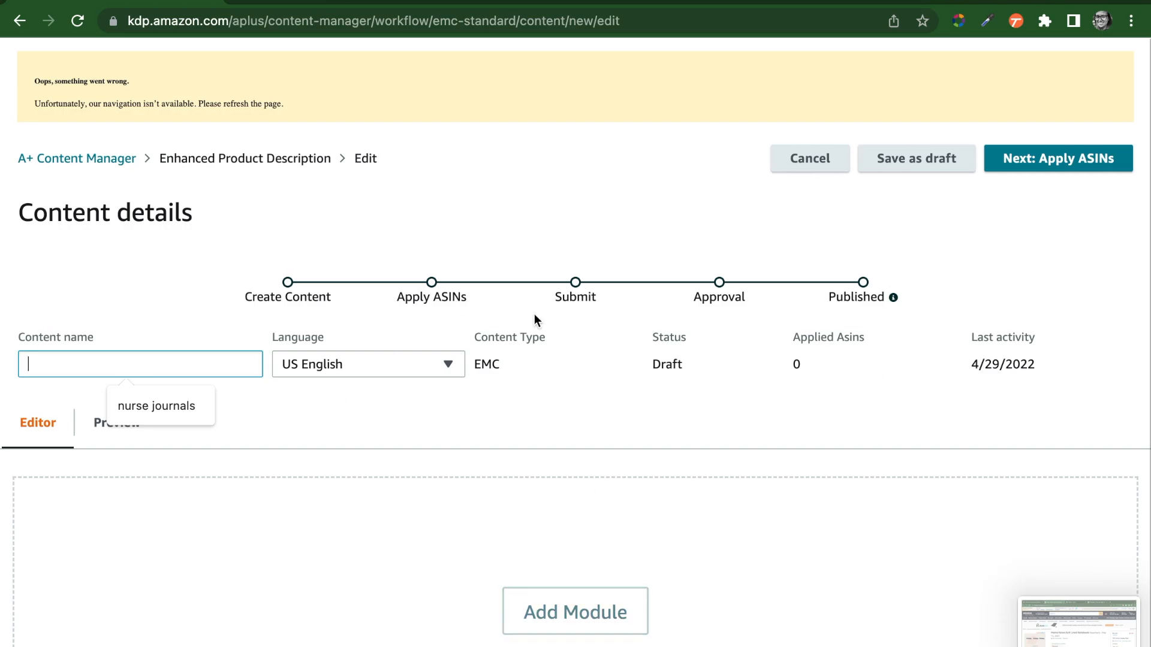
scroll(524, 309, down, 1)
scroll(524, 308, down, 3)
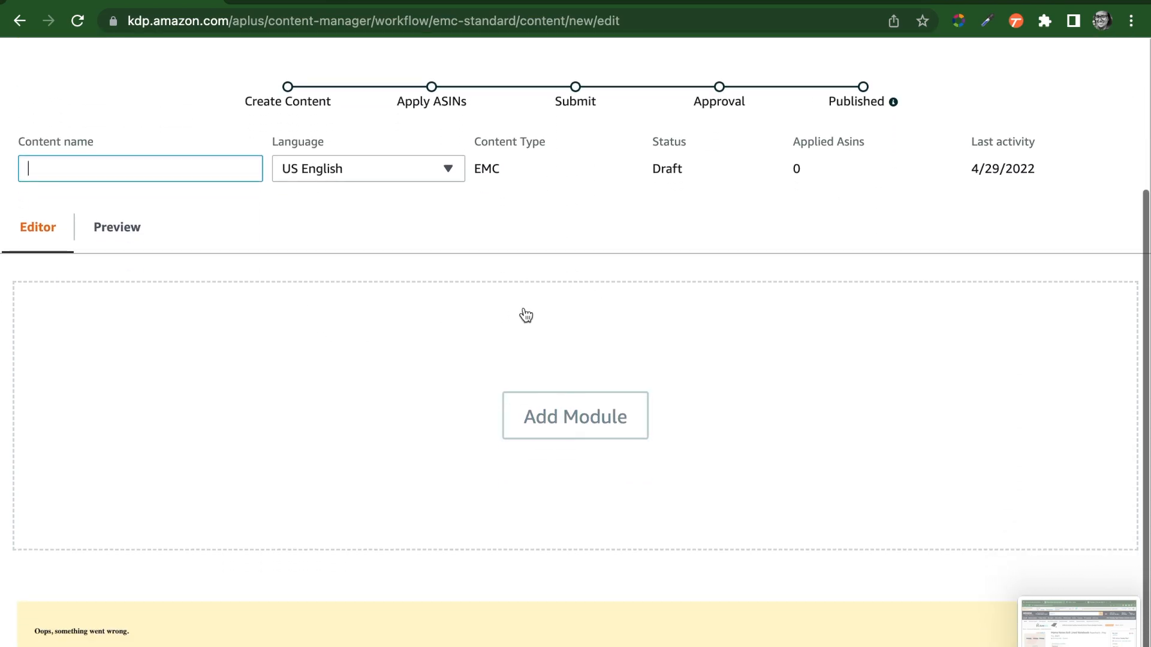
click(590, 416)
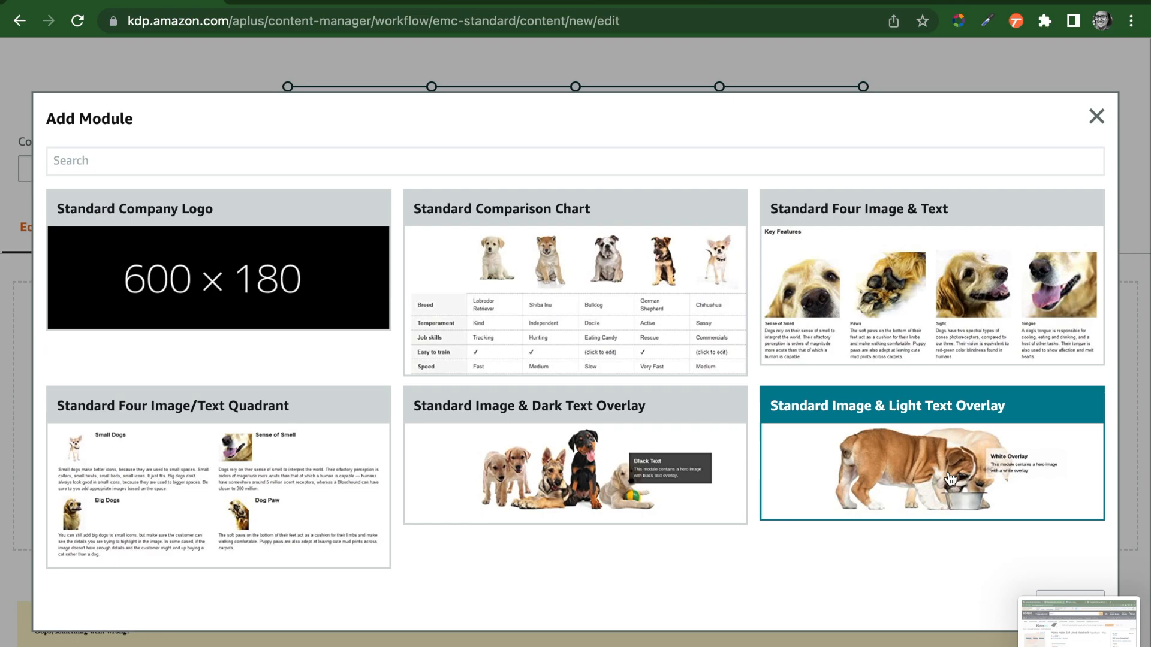
click(924, 449)
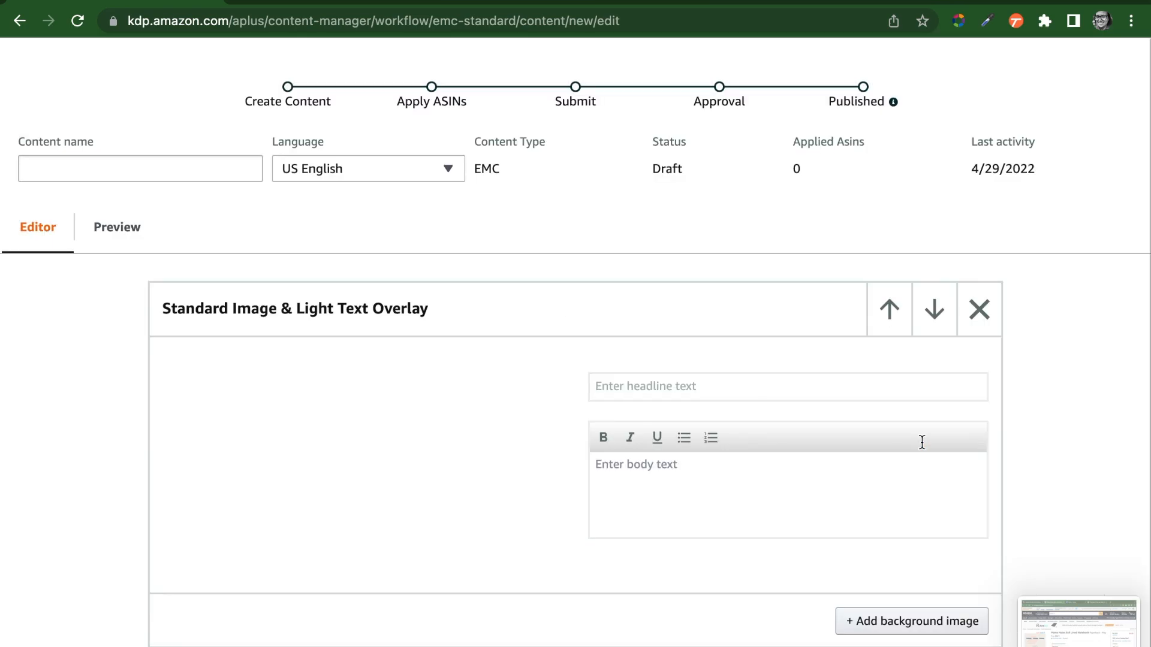
- Enter "Mama Notes" as the headline of the Standard Image & Light Text Overlay module
scroll(73, 353, down, 1)
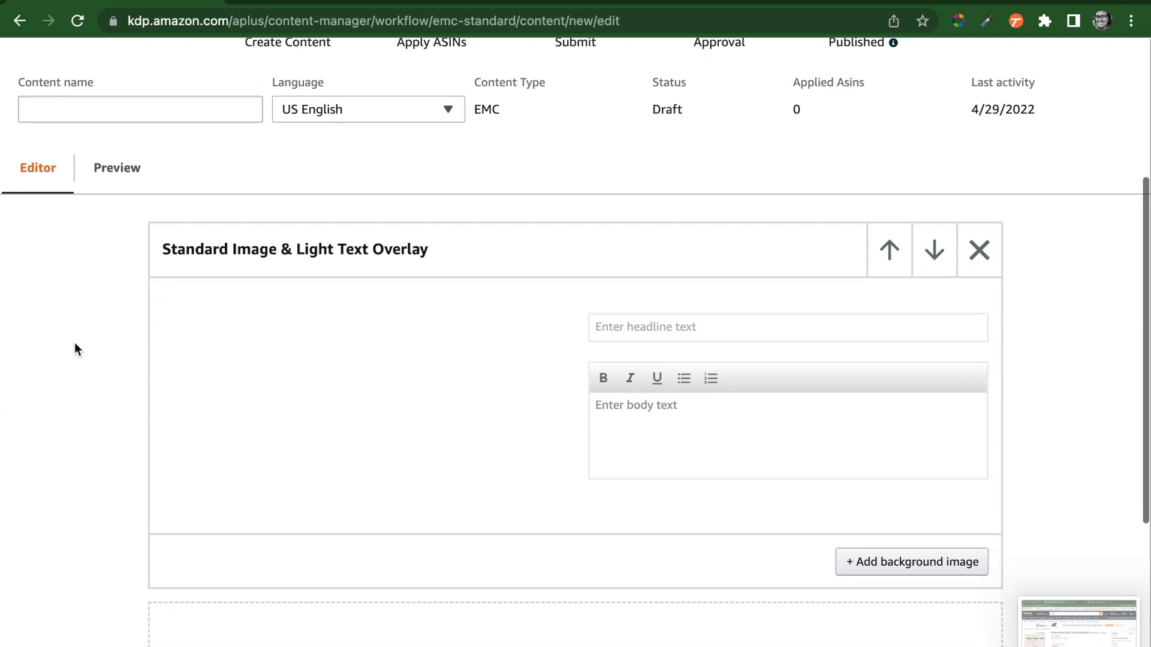
scroll(437, 354, down, 1)
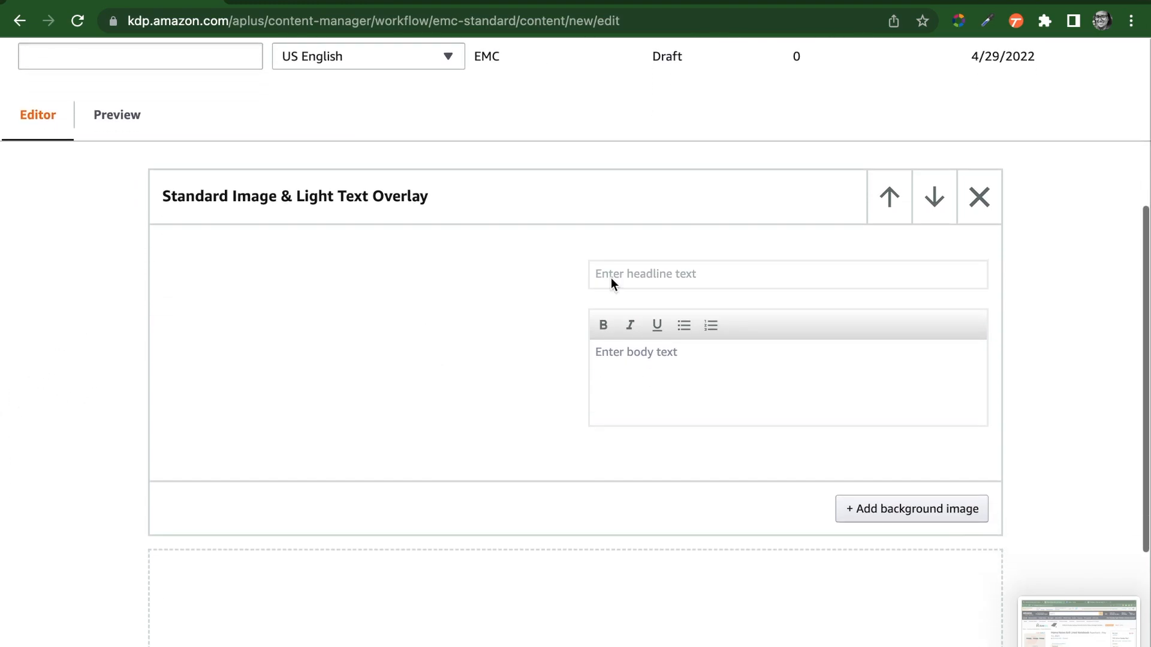
click(712, 280)
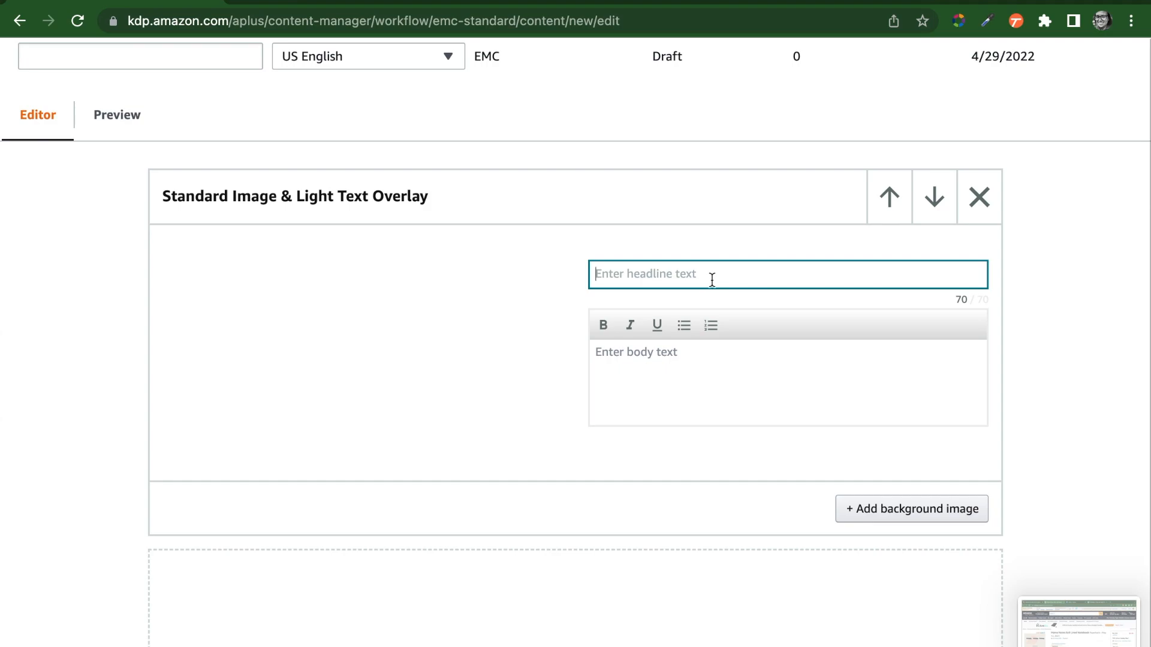
text(n)
text(M)
key(BackSpace)
text(Mam)
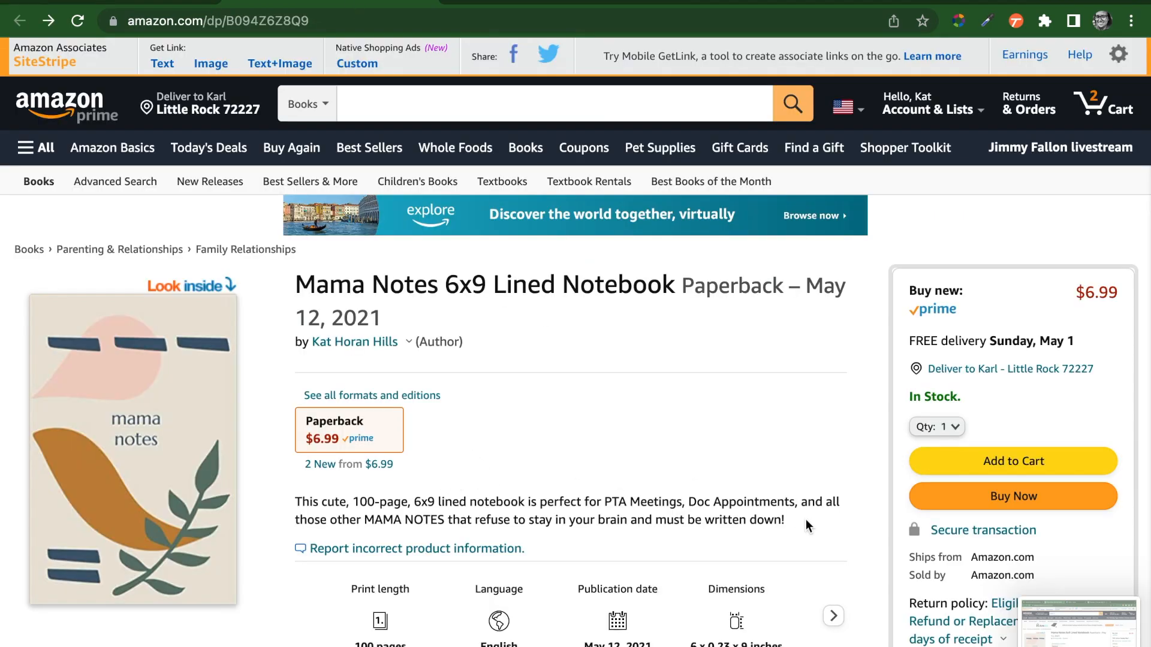
- Copy the notebook's description from its Amazon product page and paste it as the module's body text
drag(805, 520, 352, 490)
key(super+c)
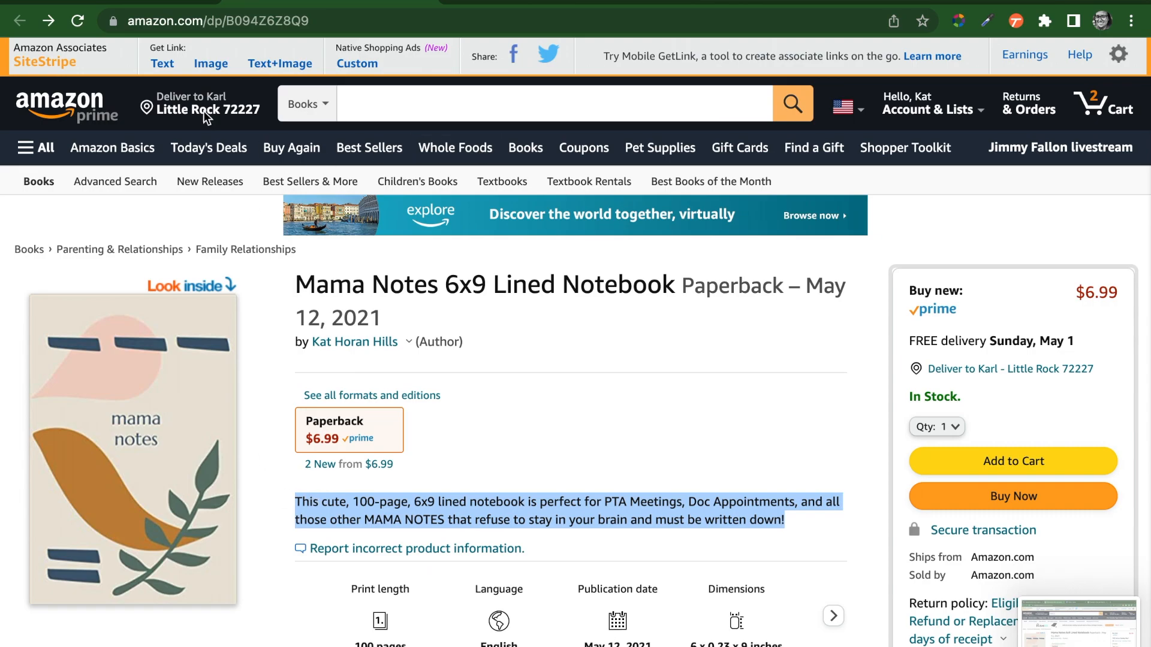
click(111, 2)
click(649, 364)
key(super+v)
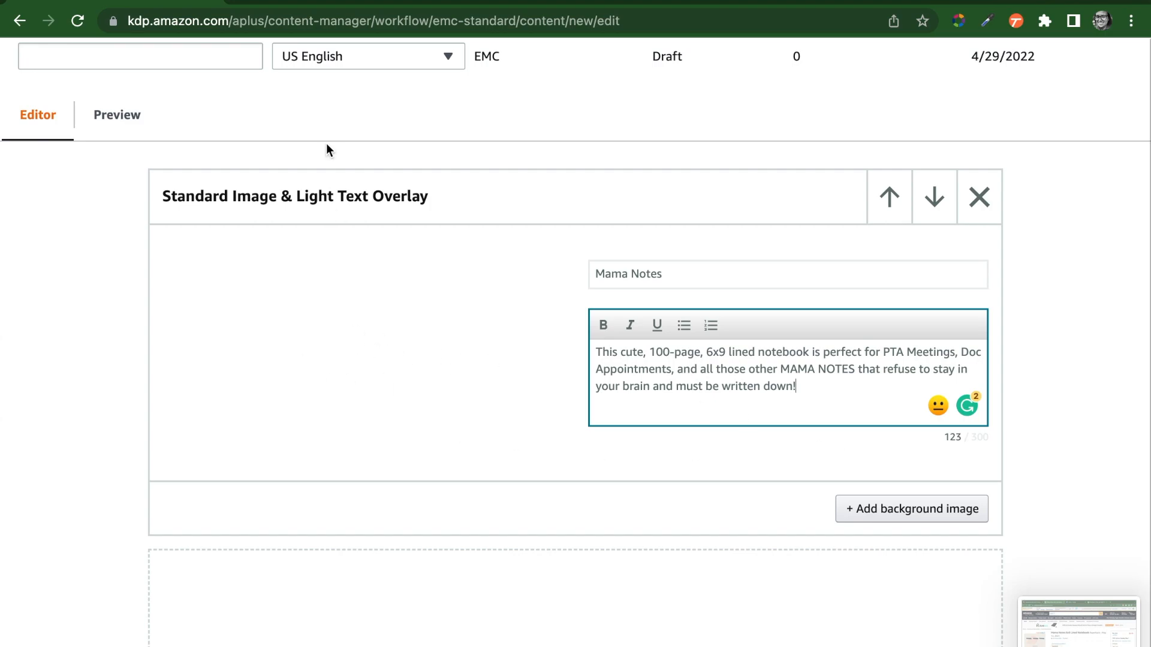
- Preview the text overlay module, return to editing it, and open the background image options
click(126, 118)
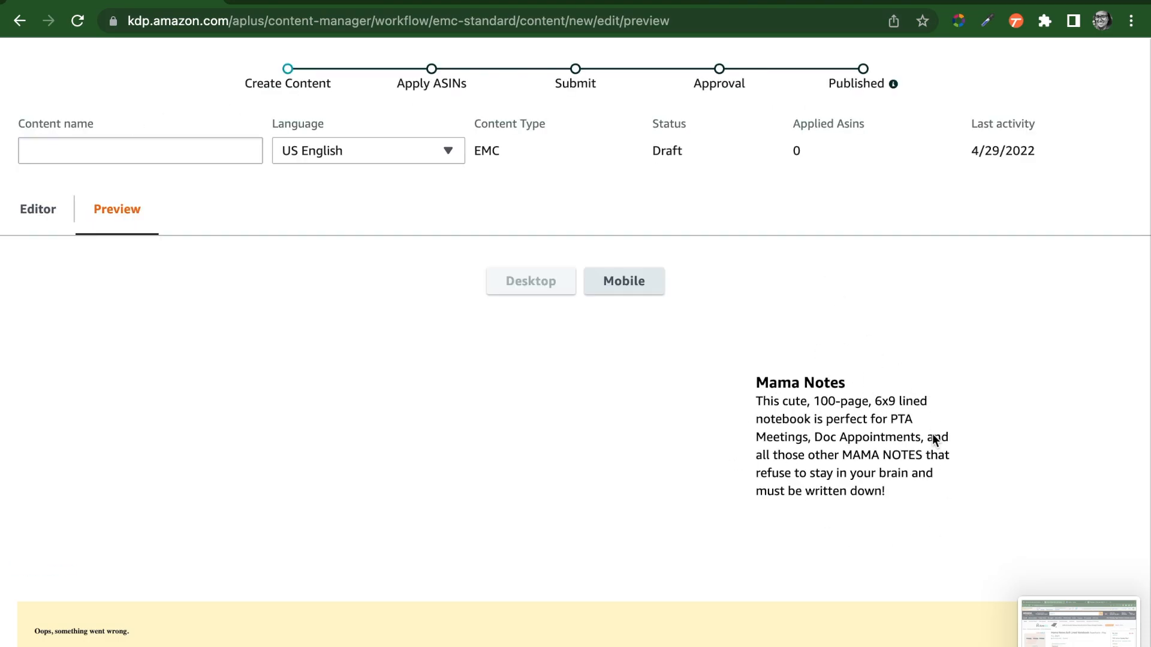
click(34, 227)
scroll(446, 513, down, 2)
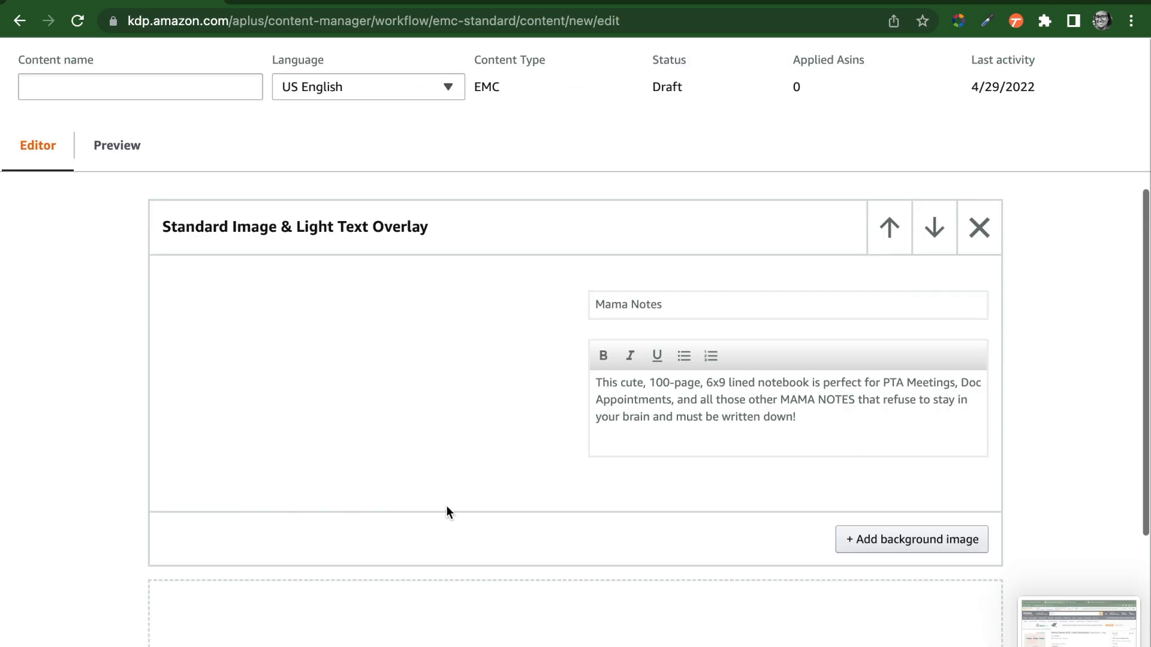
click(932, 554)
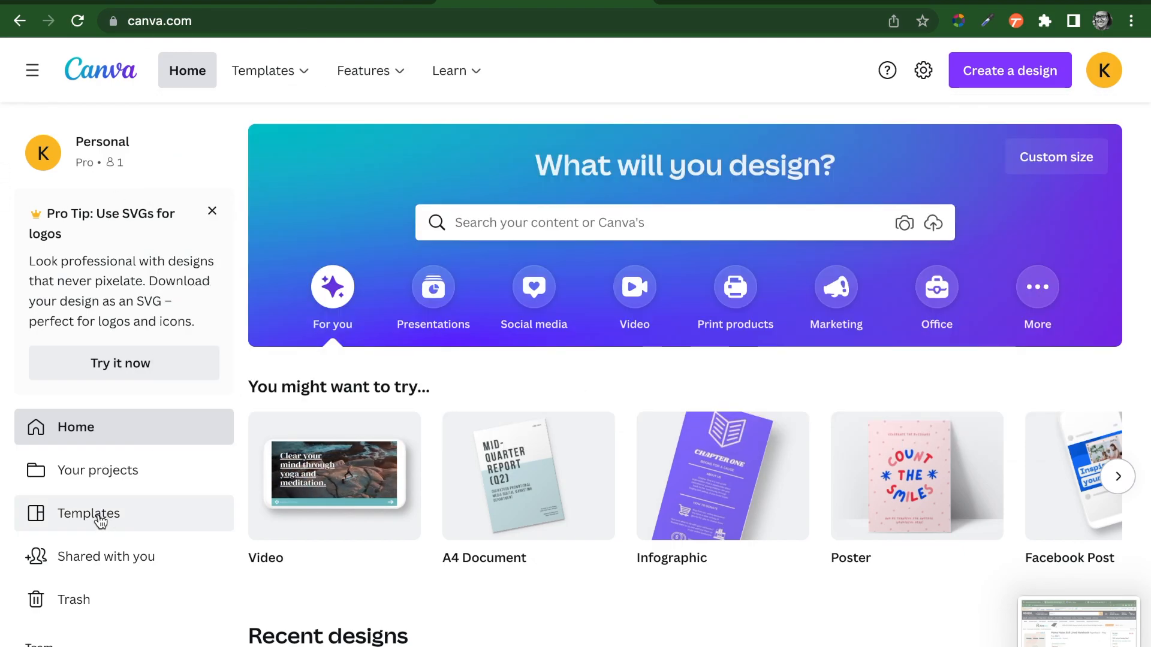
- Switch to Canva and browse to its Mother's Day template collection
click(100, 520)
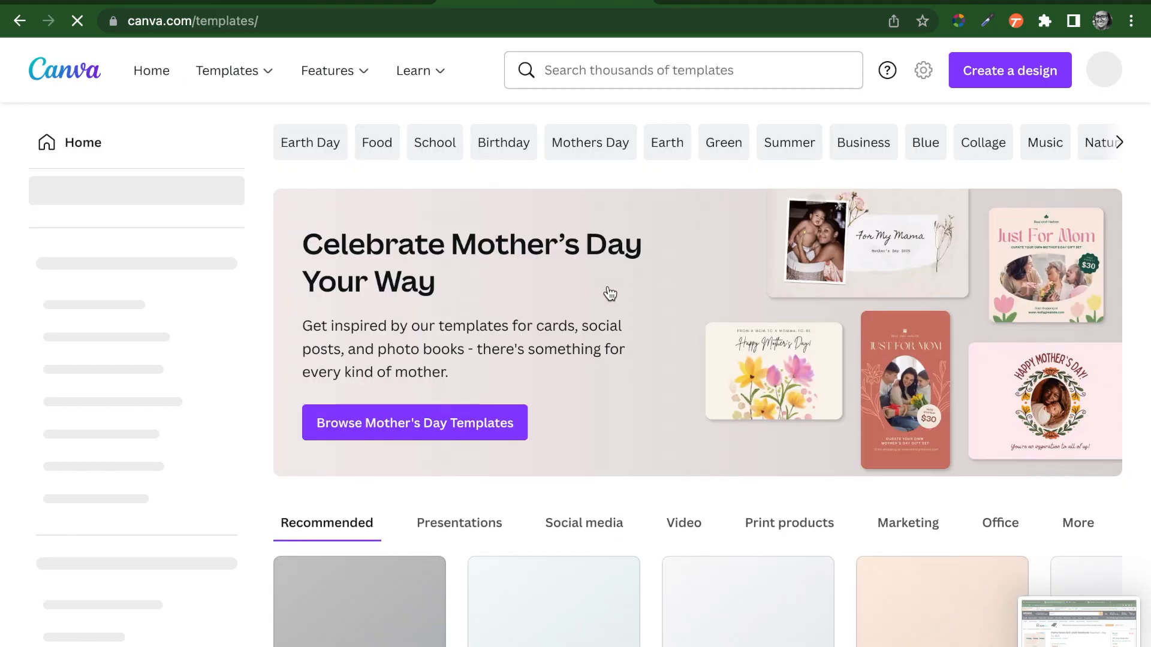
scroll(638, 360, down, 1)
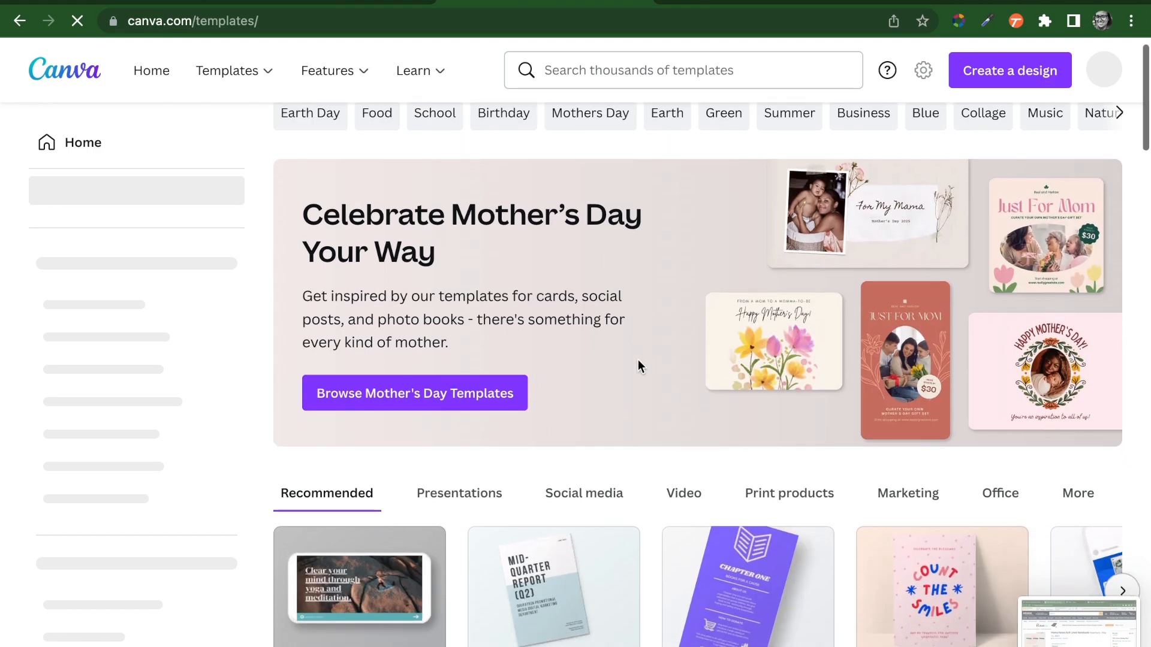
click(386, 396)
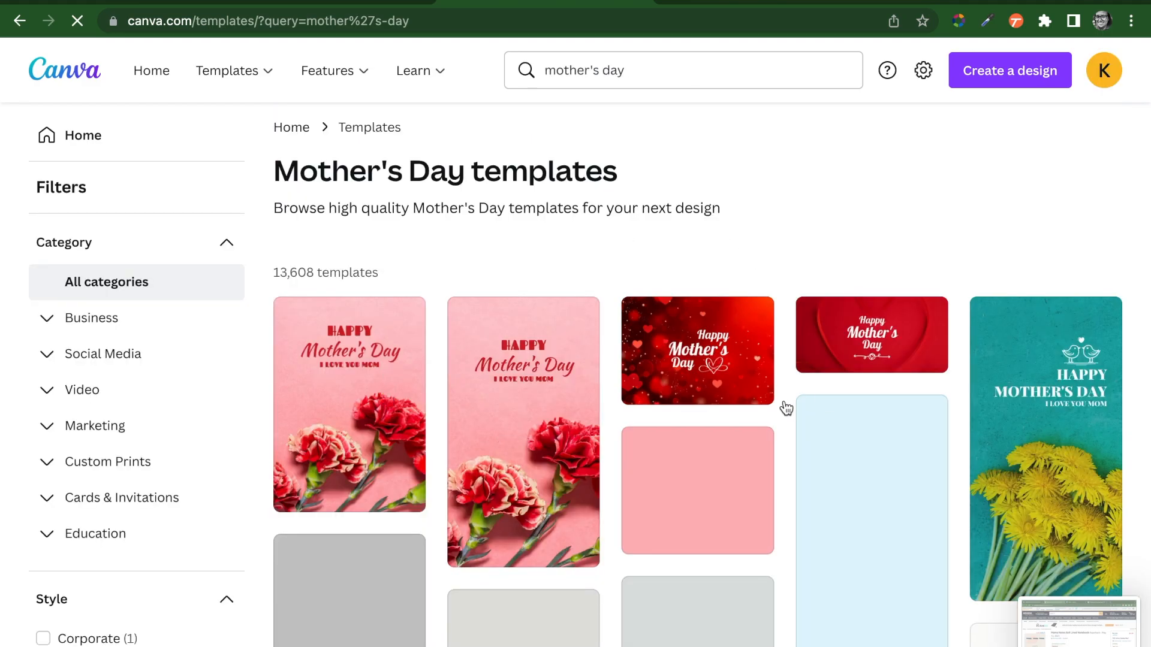
- Find the Pink Minimalist Mother's Day Poster among the Mother's Day templates and open it for customizing
scroll(786, 407, down, 3)
scroll(813, 356, down, 6)
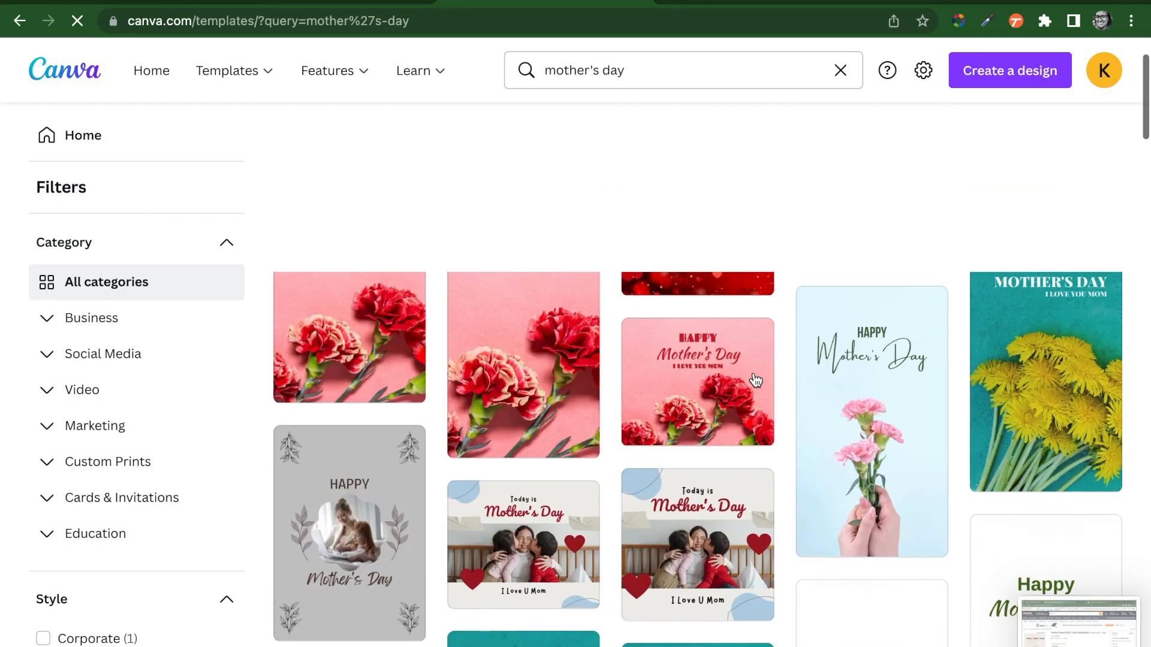
scroll(755, 380, down, 10)
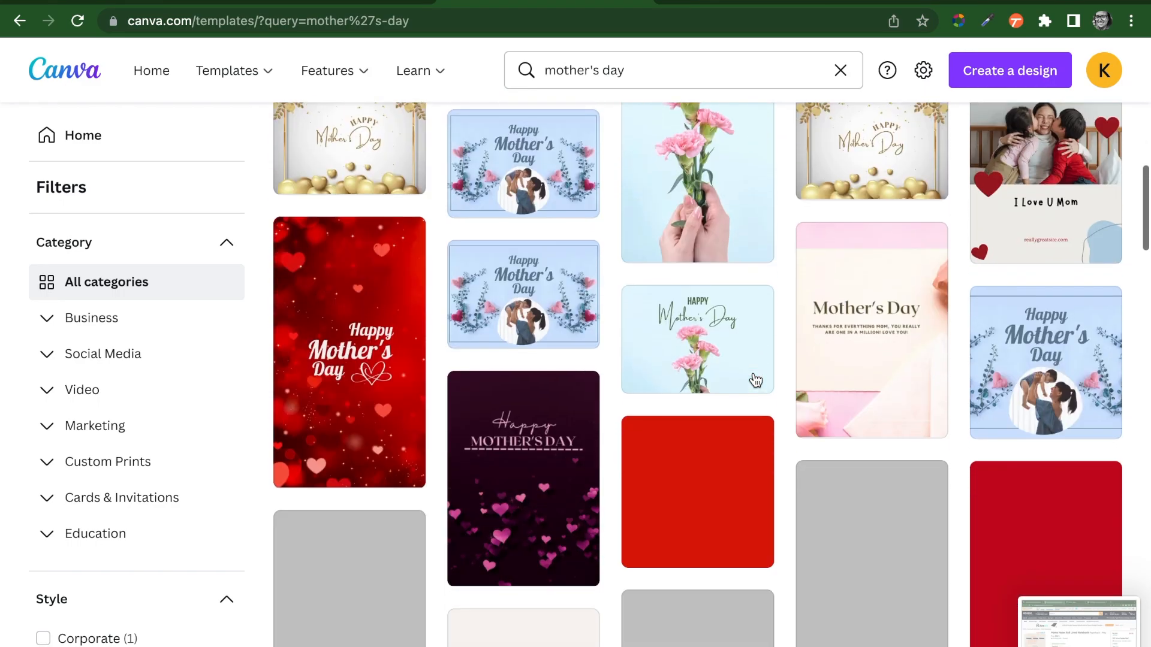
scroll(561, 494, down, 2)
scroll(889, 355, down, 3)
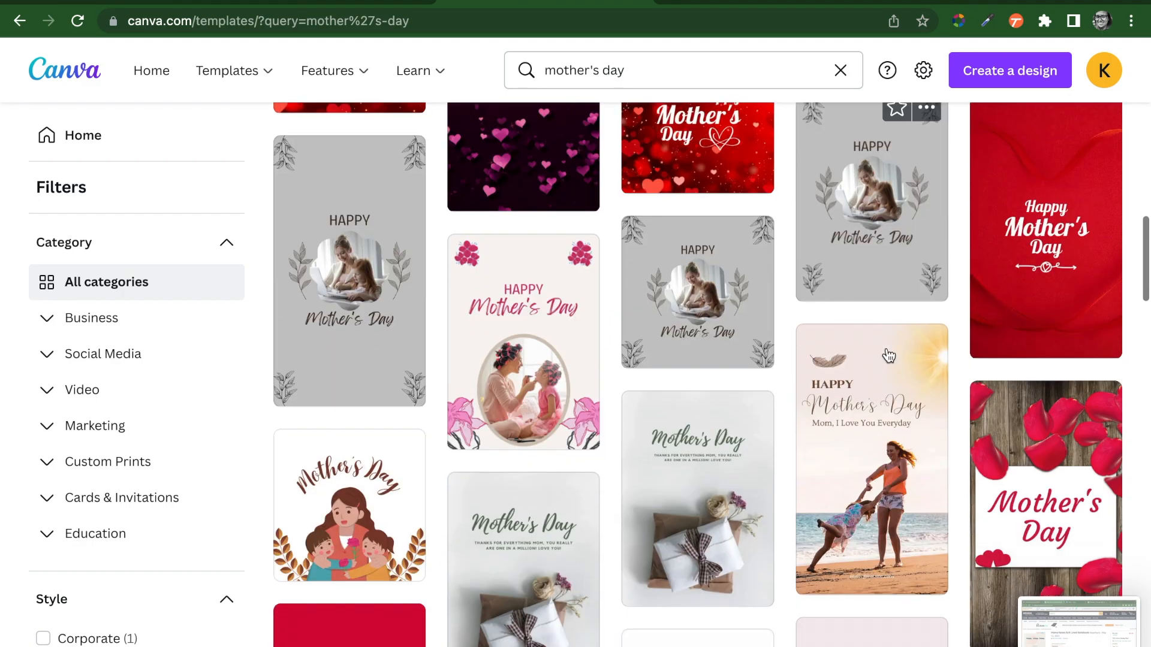
scroll(889, 355, down, 5)
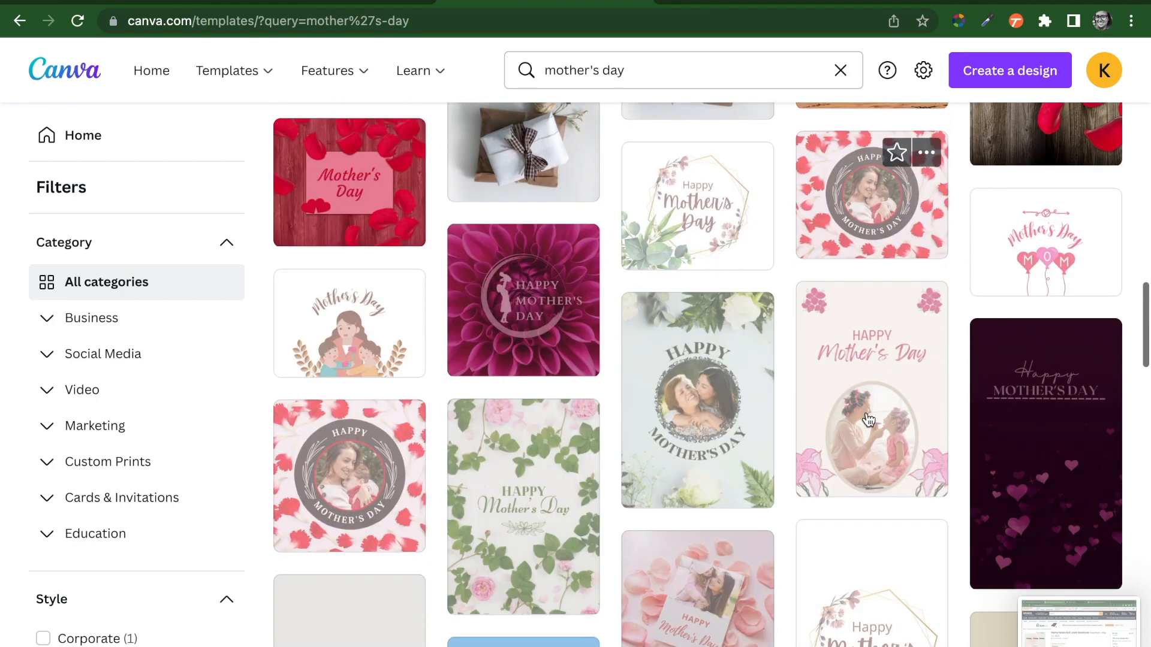
scroll(833, 356, down, 8)
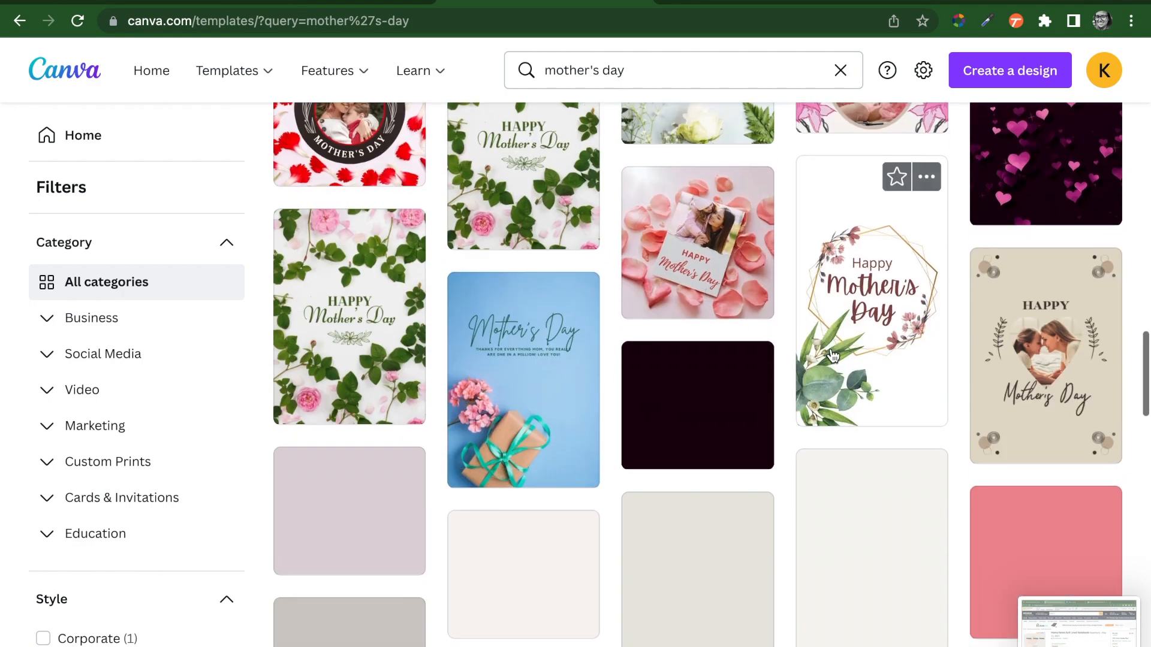
scroll(833, 356, down, 10)
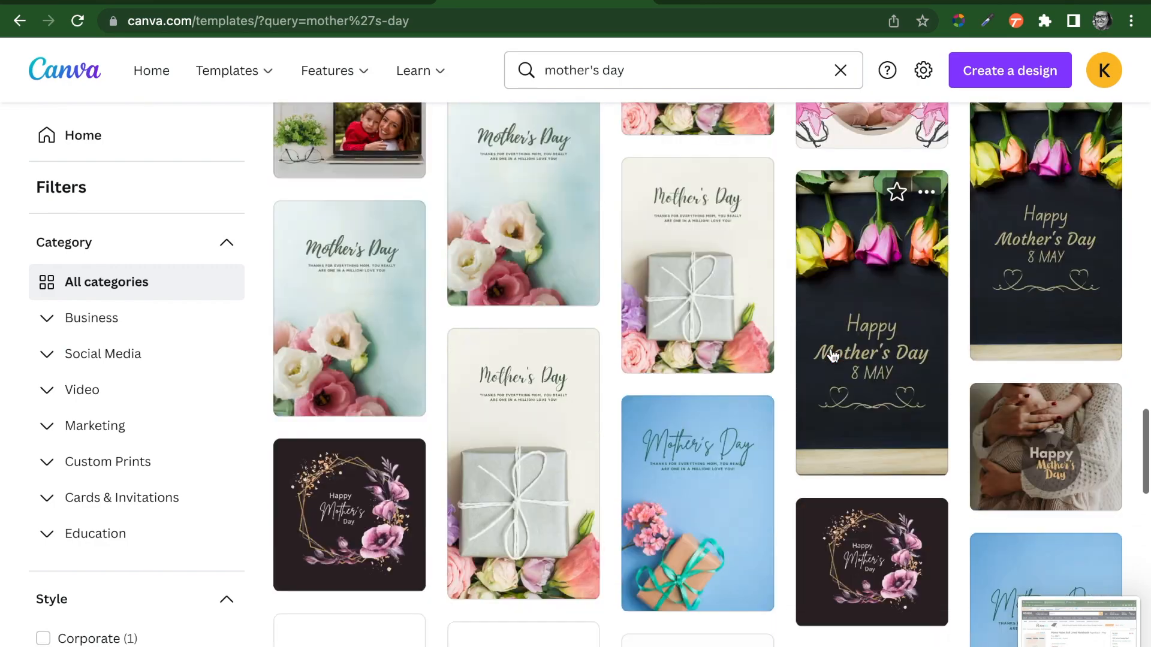
scroll(833, 356, down, 10)
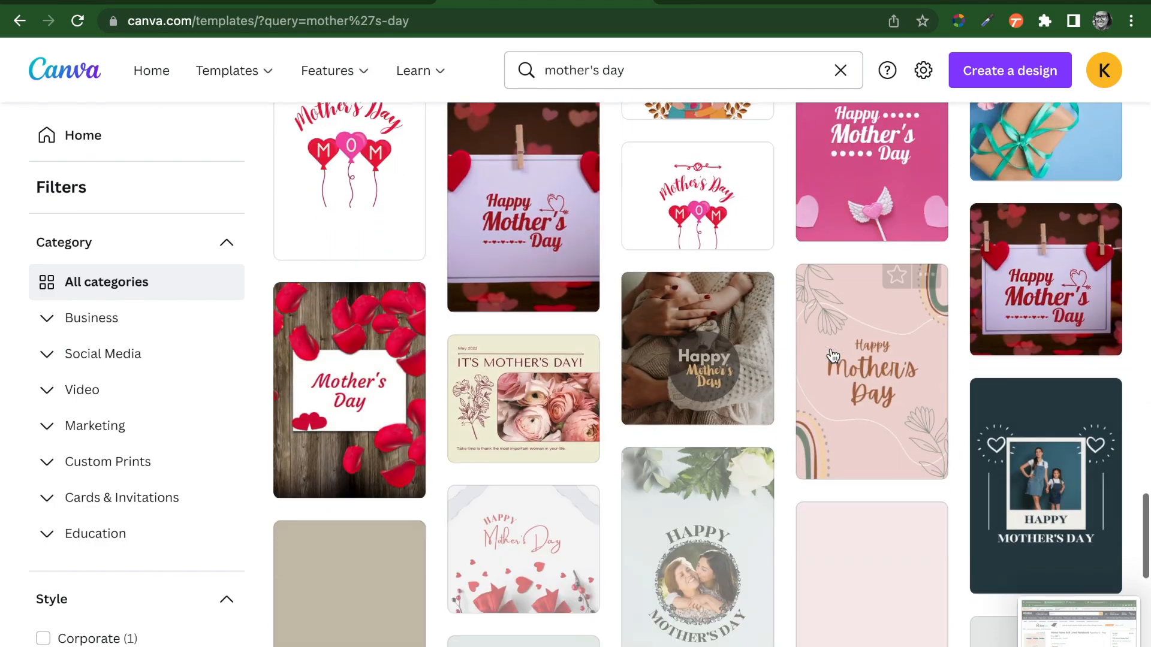
scroll(833, 356, down, 1)
click(875, 376)
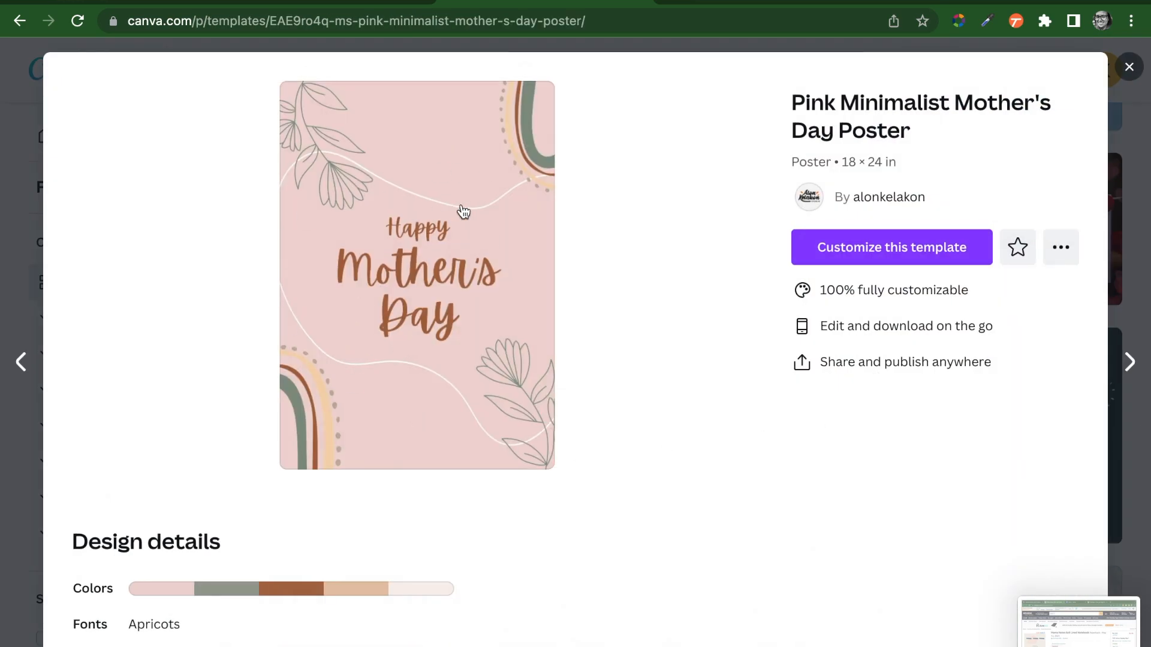
click(868, 255)
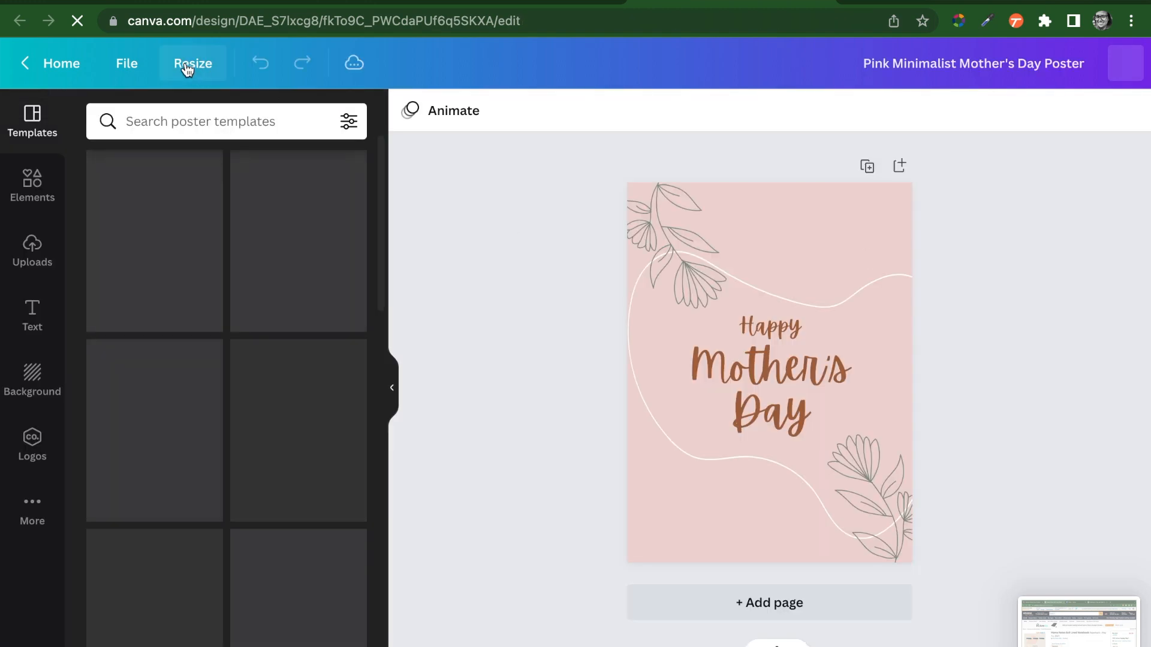
- Resize the poster design to a custom size of 970 × 300 px
click(188, 67)
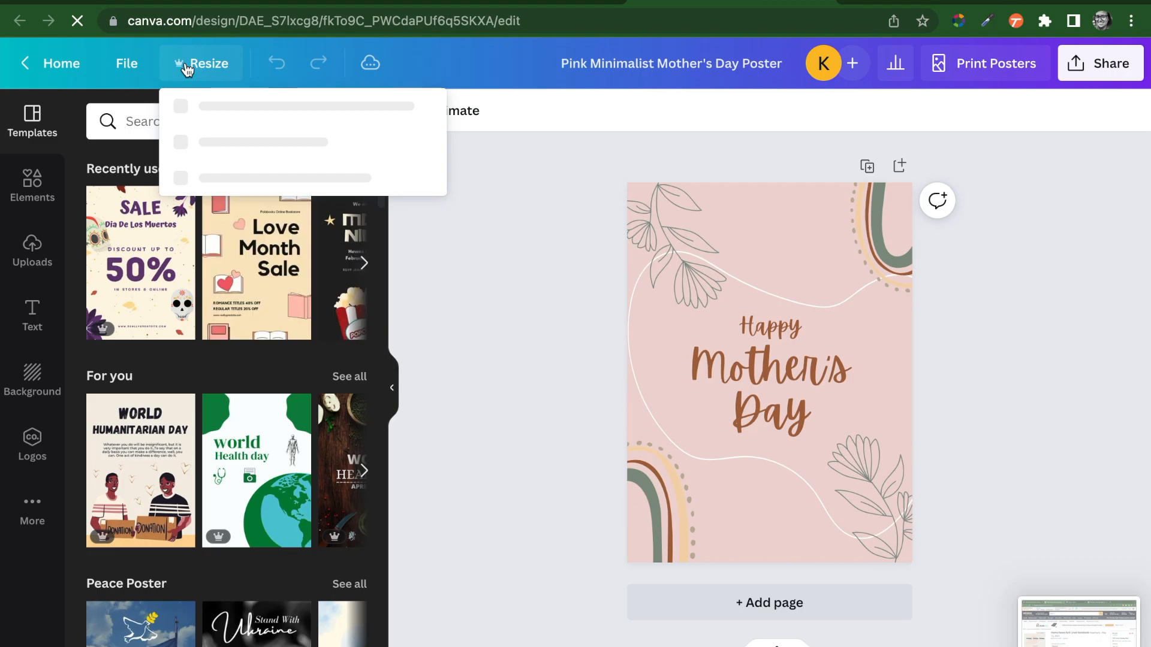
click(413, 217)
click(417, 266)
click(250, 216)
double_click(249, 216)
key(Right)
key(BackSpace)
key(BackSpace)
key(BackSpace)
key(BackSpace)
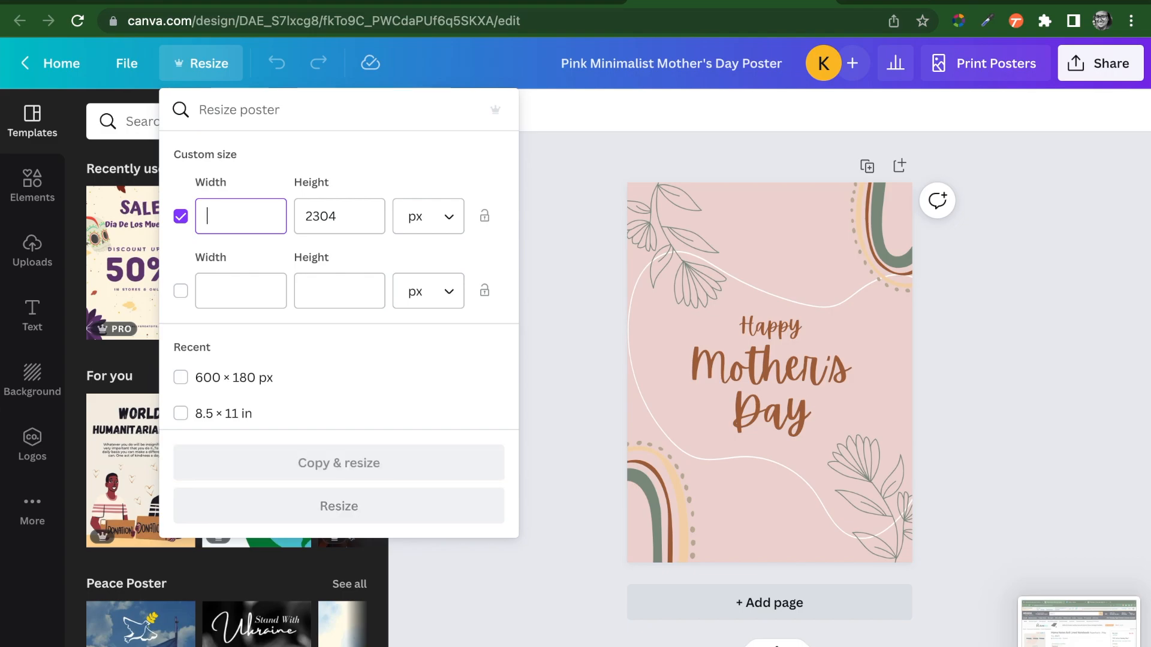
text(97)
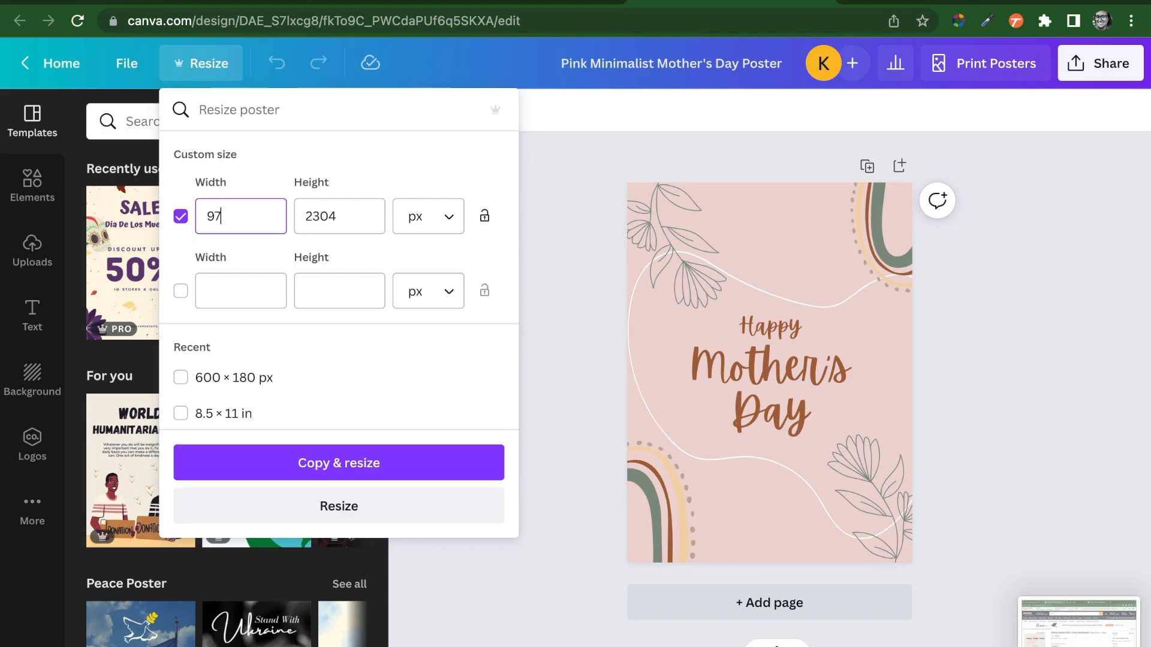
text(0)
key(Tab)
text(300)
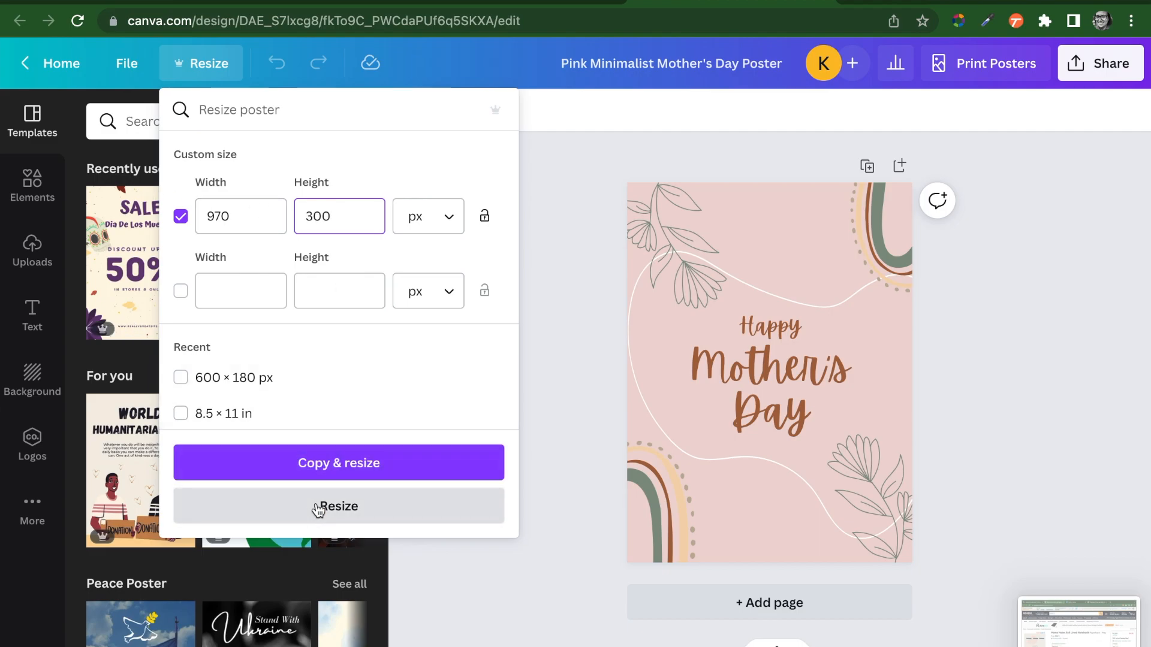
click(318, 508)
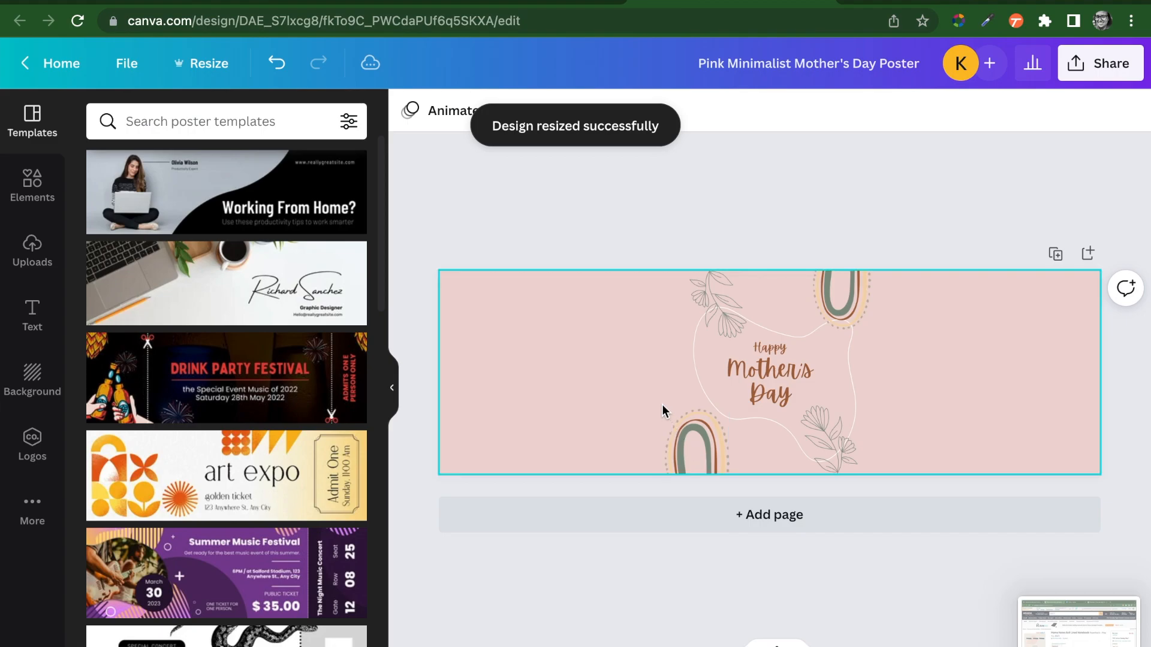
- Delete the lower rainbow graphic from the resized banner
click(676, 427)
drag(661, 412, 477, 396)
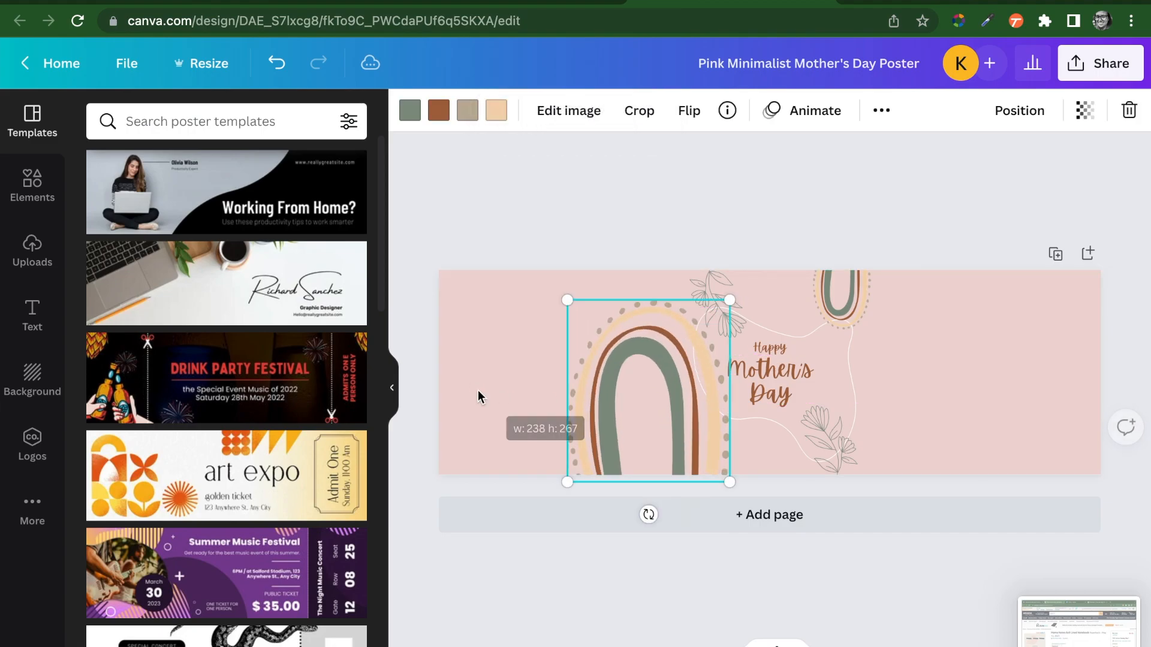
key(Delete)
- Enlarge the upper flower outline and place it in the banner's upper-left corner, running past the top edge
click(709, 286)
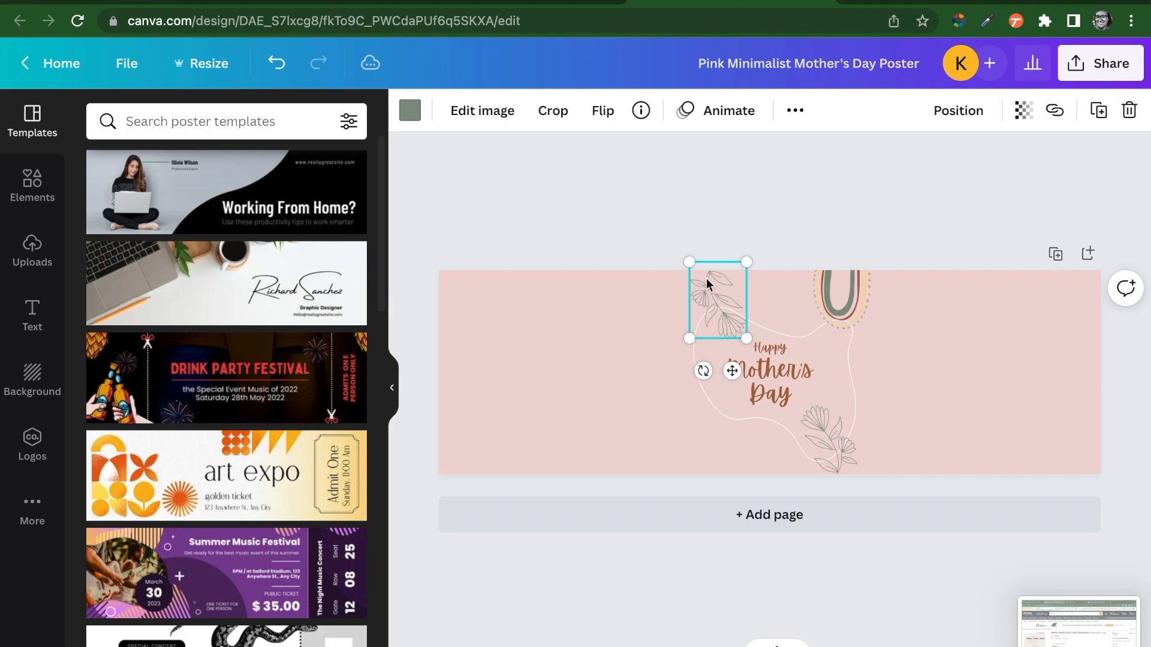
drag(690, 264, 398, 188)
drag(665, 311, 550, 394)
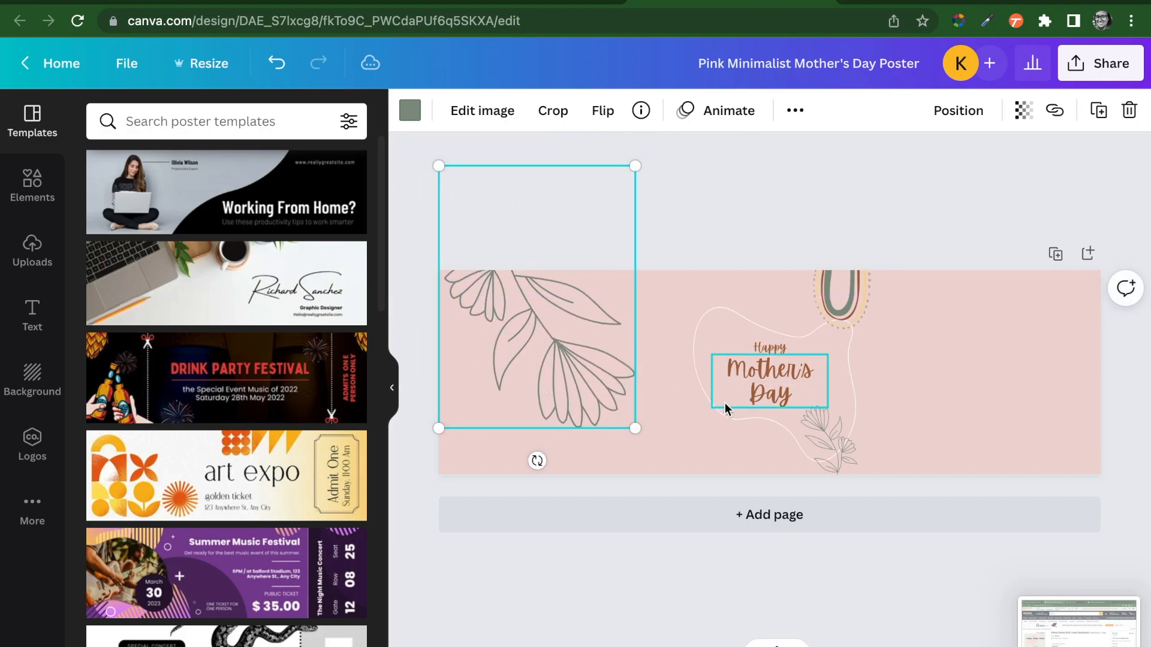
- Enlarge the white wavy outline and move it to the banner's lower-left corner, partly below the bottom edge
click(726, 403)
click(713, 331)
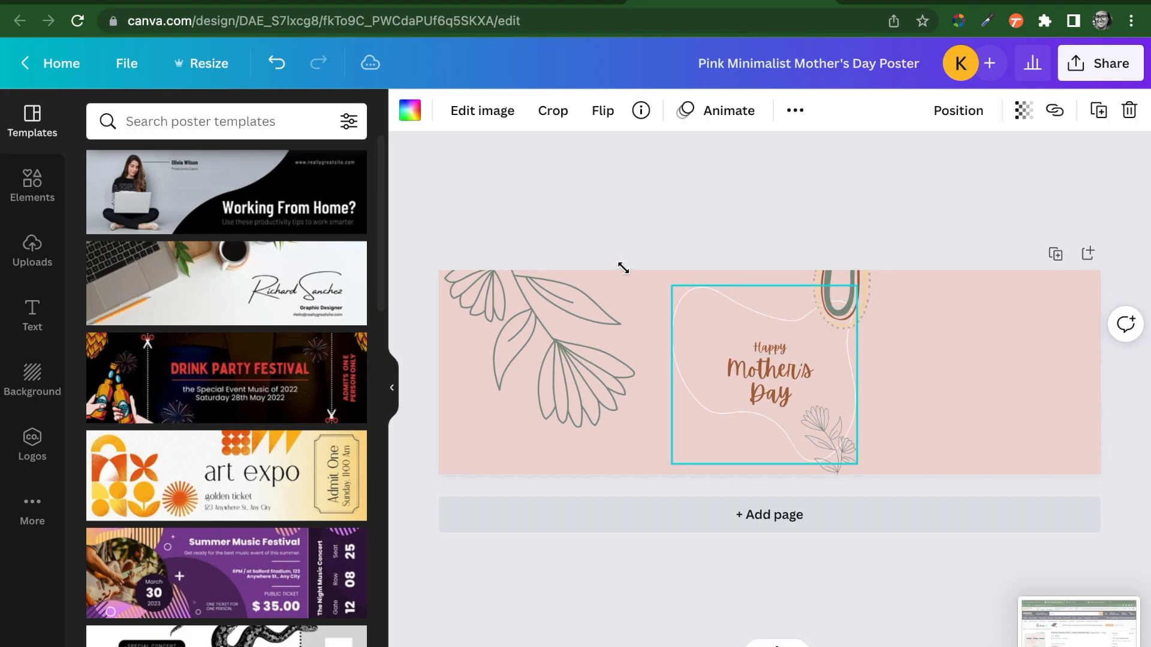
drag(638, 277, 598, 267)
drag(693, 375, 547, 540)
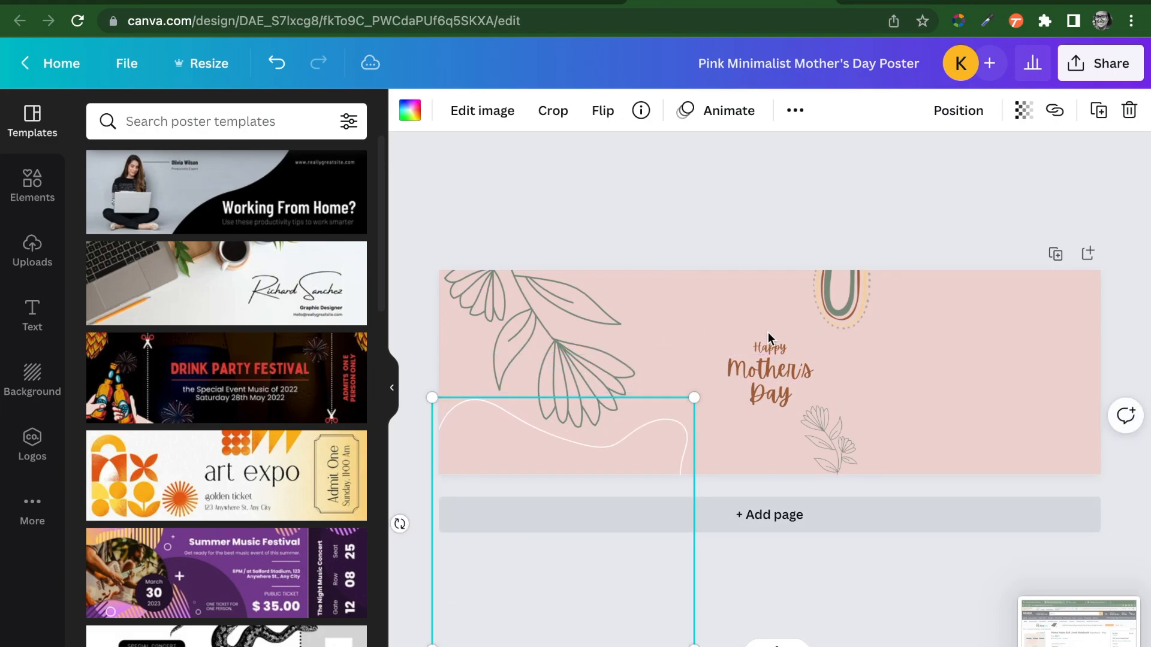
- Enlarge the remaining rainbow and position it in the banner's upper-right corner, cut off by the top edge
click(853, 281)
drag(869, 329, 1018, 475)
drag(948, 385, 1025, 274)
- Enlarge the lower flower outline and move it beneath the rainbow at the banner's lower right, overlapping the bottom edge
click(837, 453)
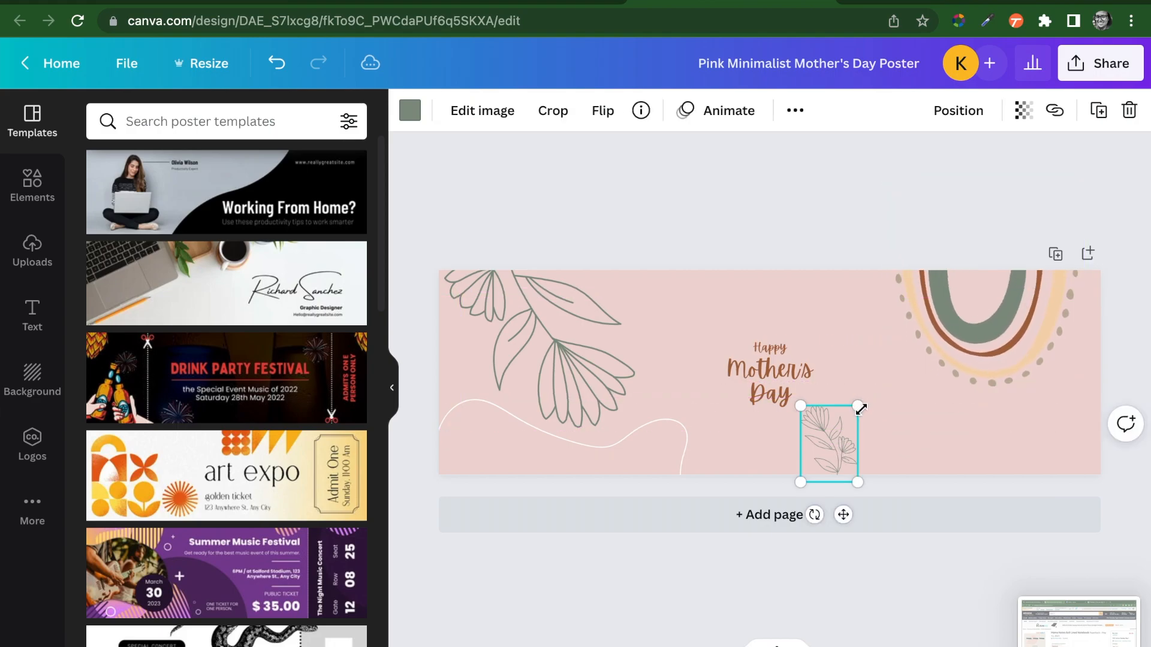
drag(860, 409, 936, 450)
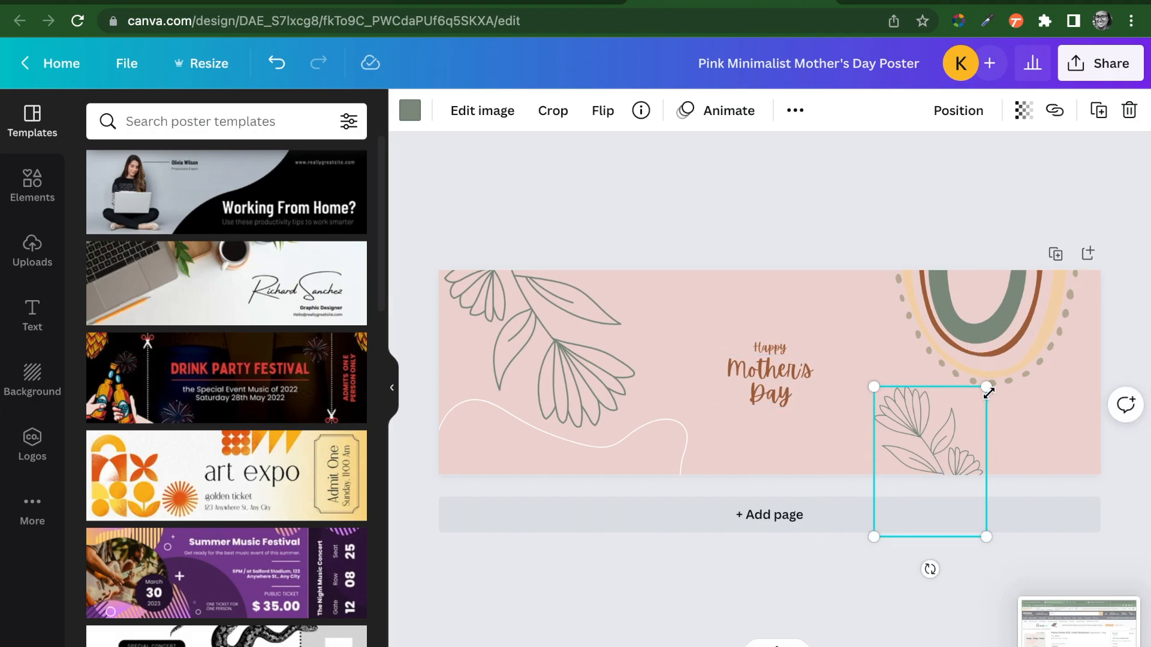
drag(920, 450, 976, 479)
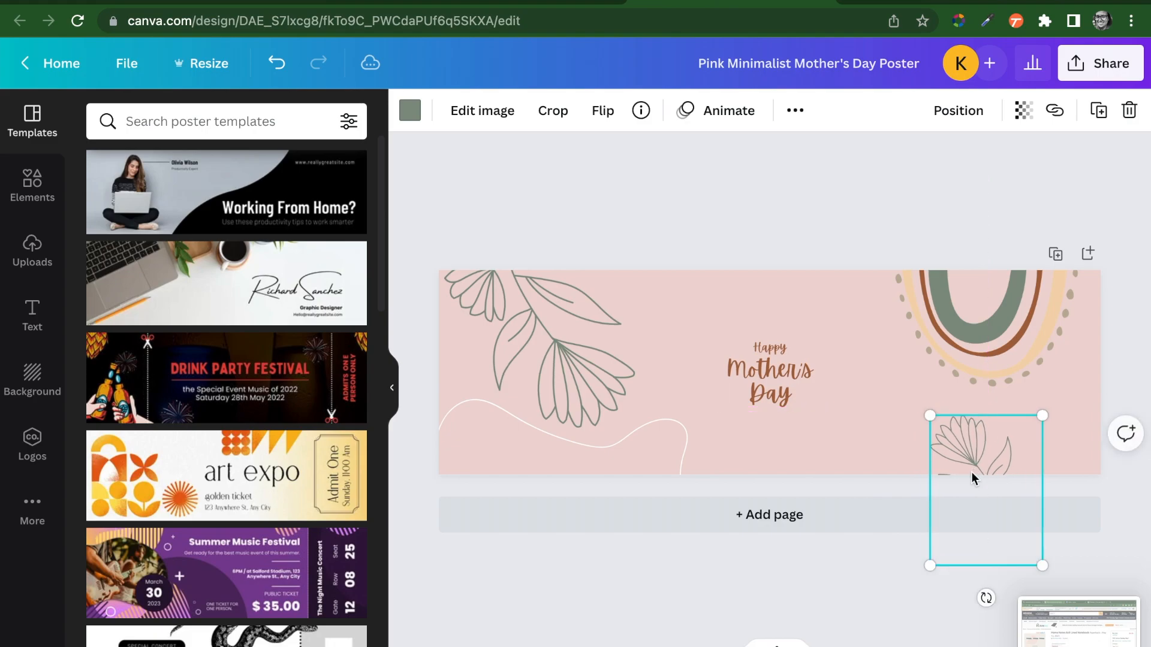
drag(1071, 393, 1077, 376)
drag(989, 424, 945, 454)
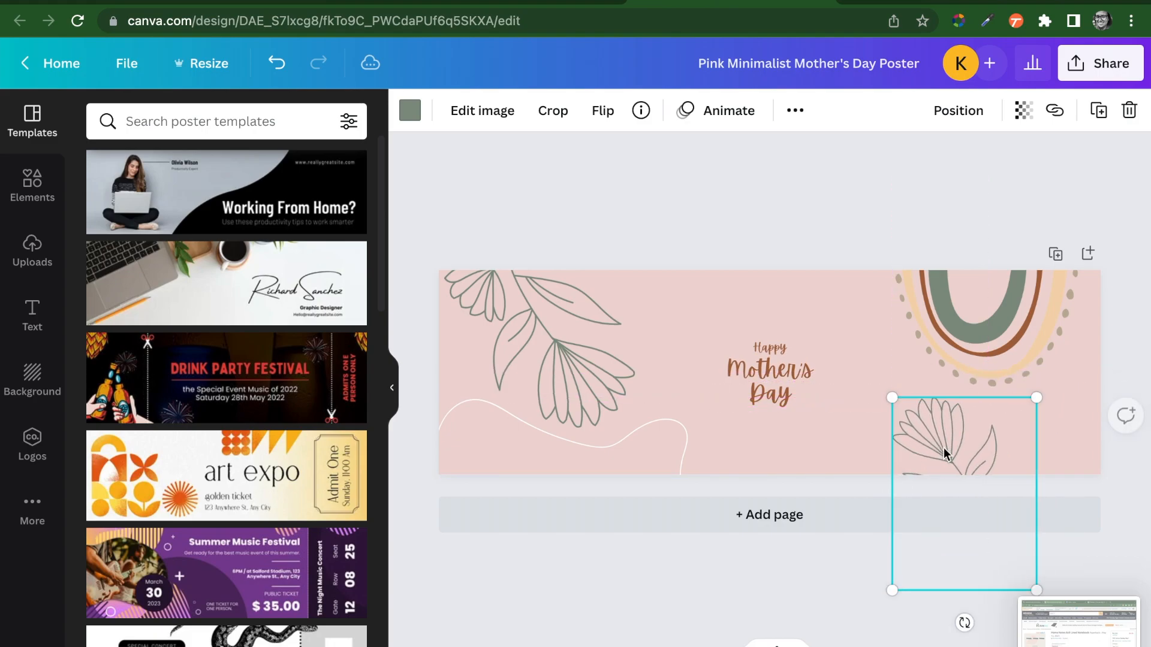
- Replace the "Mother's Day" text with "Mama Notes" and widen its text box so the words fit on one line
double_click(776, 387)
key(BackSpace)
key(BackSpace)
key(BackSpace)
key(BackSpace)
key(BackSpace)
key(BackSpace)
key(BackSpace)
key(BackSpace)
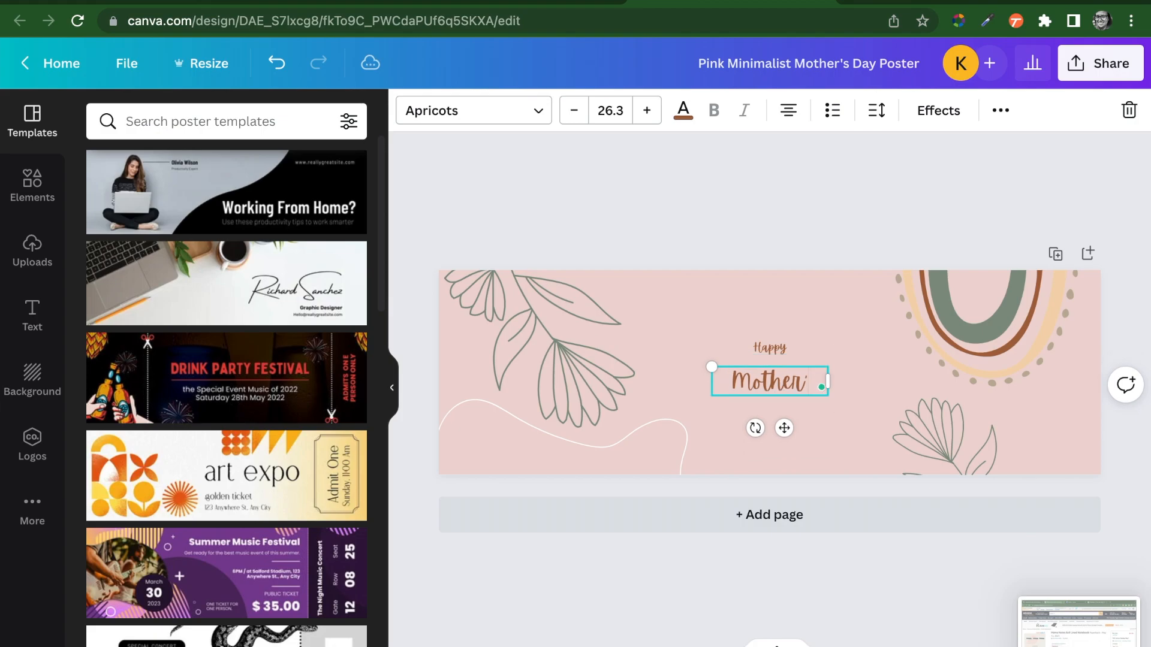
key(BackSpace)
text(a)
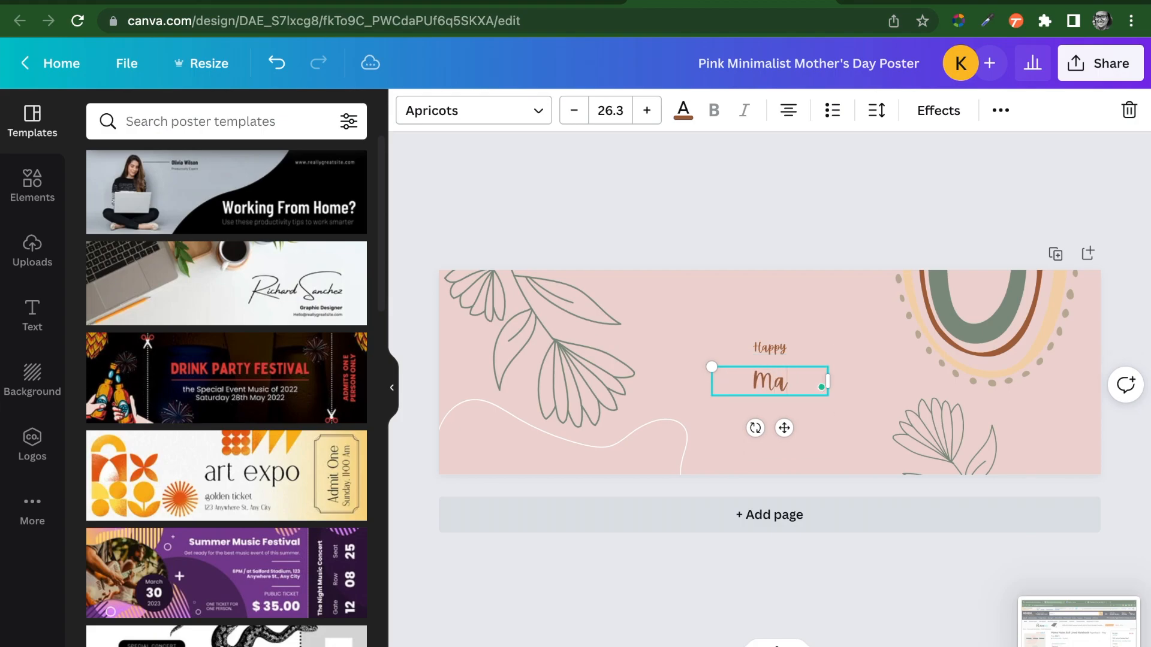
text(ma n)
key(BackSpace)
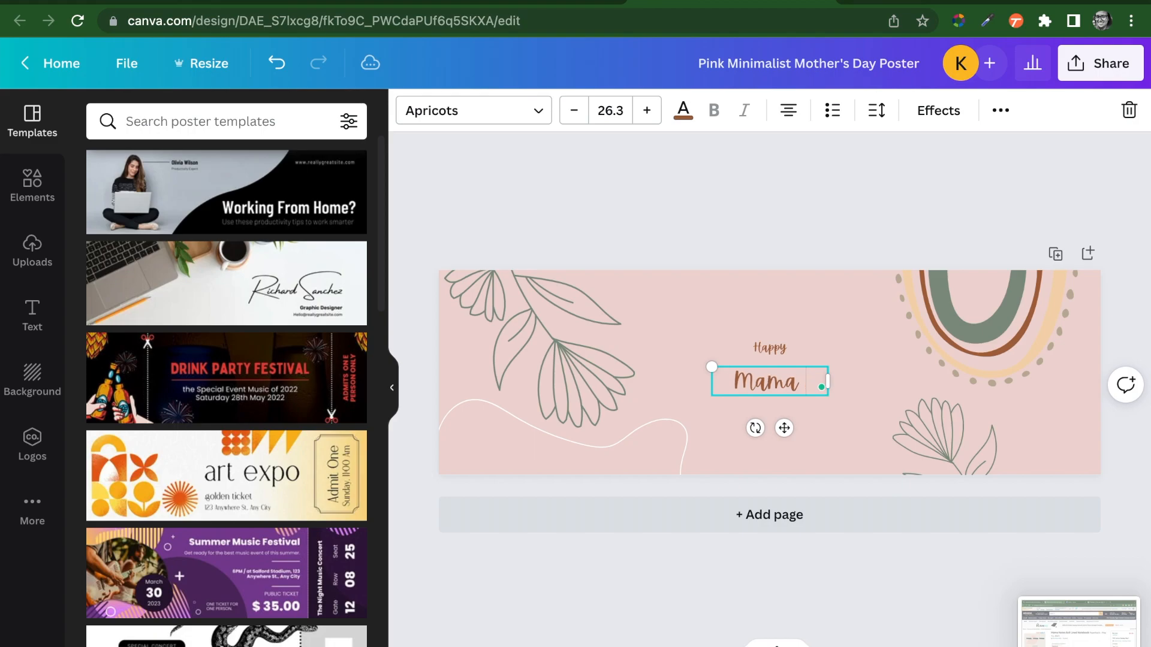
text(Notes)
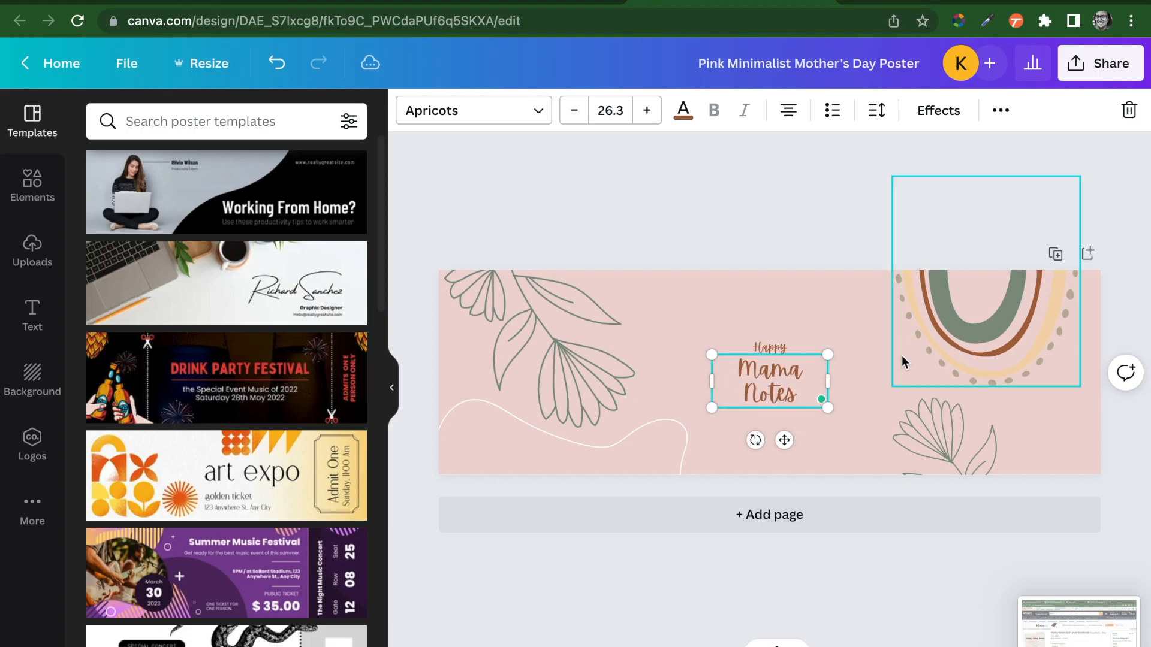
drag(829, 384, 853, 383)
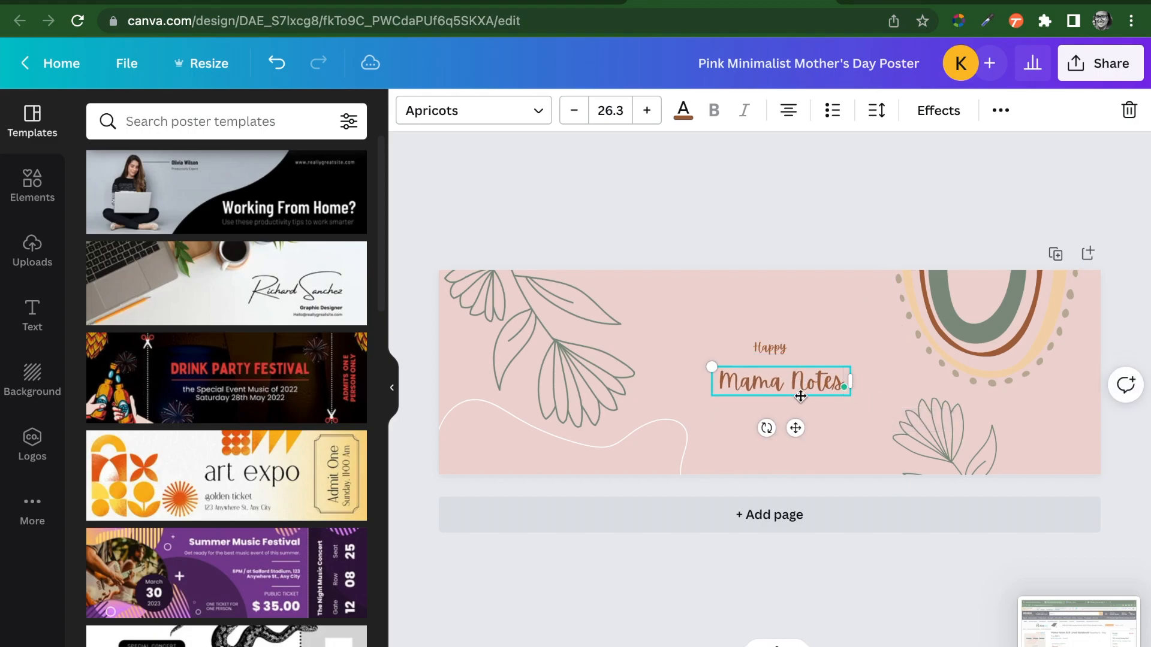
- Move the "Mama Notes" heading to the banner's upper middle, widen its box further, and delete the "Happy" text
drag(795, 427, 718, 346)
drag(773, 303, 840, 306)
click(774, 348)
key(Delete)
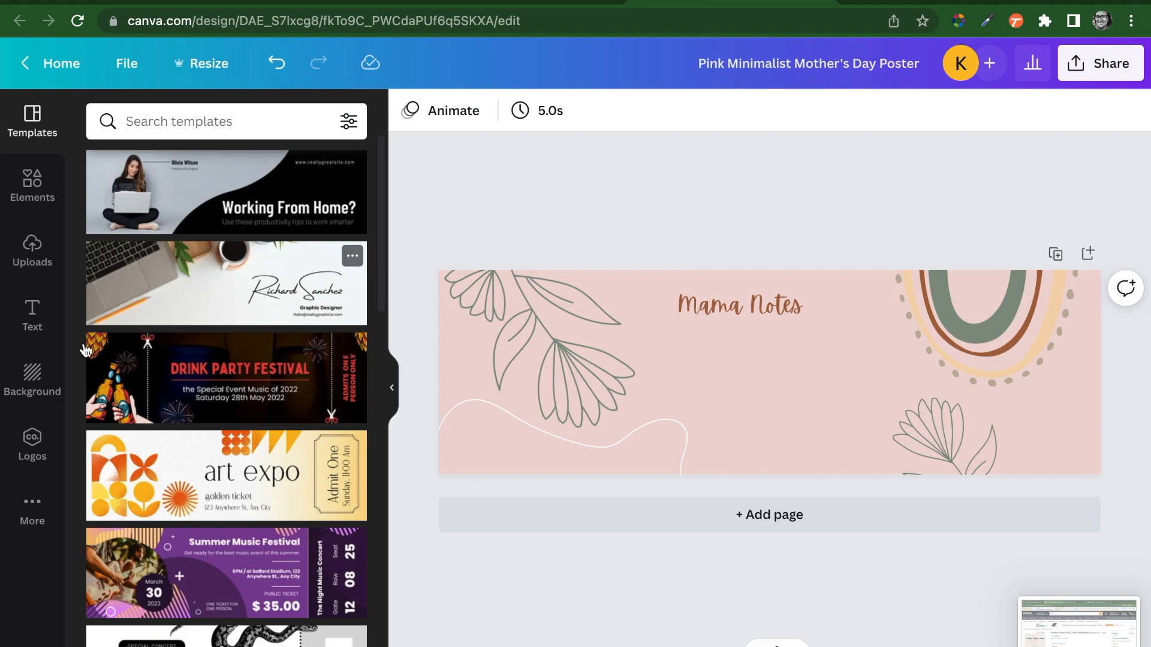
- Insert the uploaded Mama Notes cover and lined page images, placing the cover below the heading and the page to its right
click(34, 244)
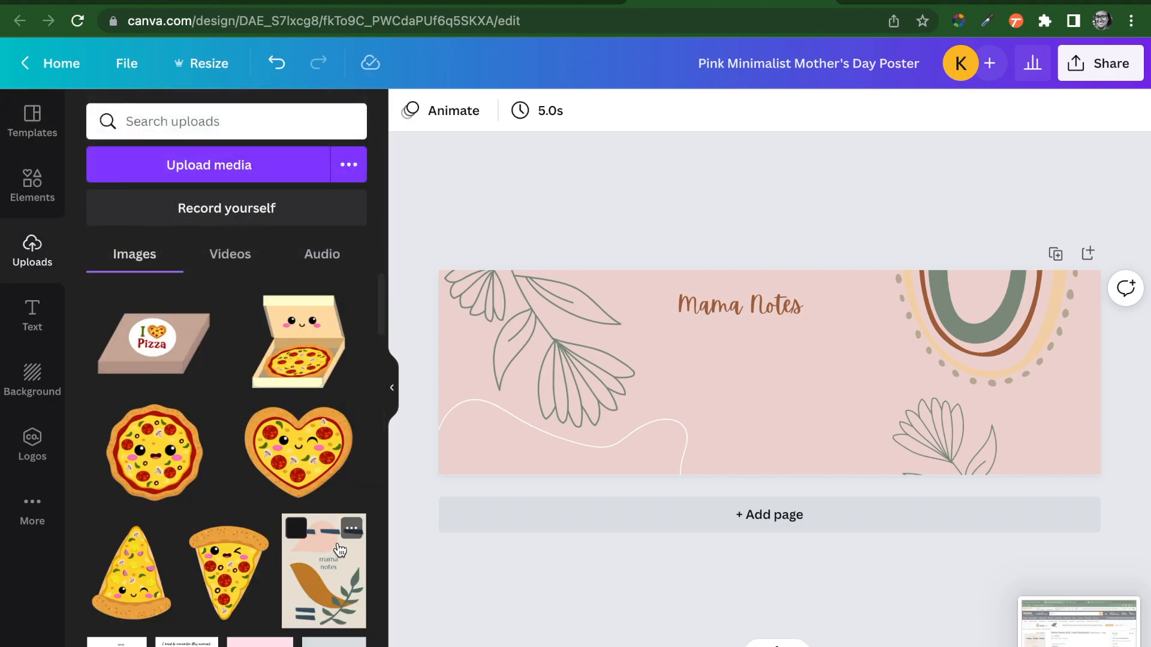
click(329, 575)
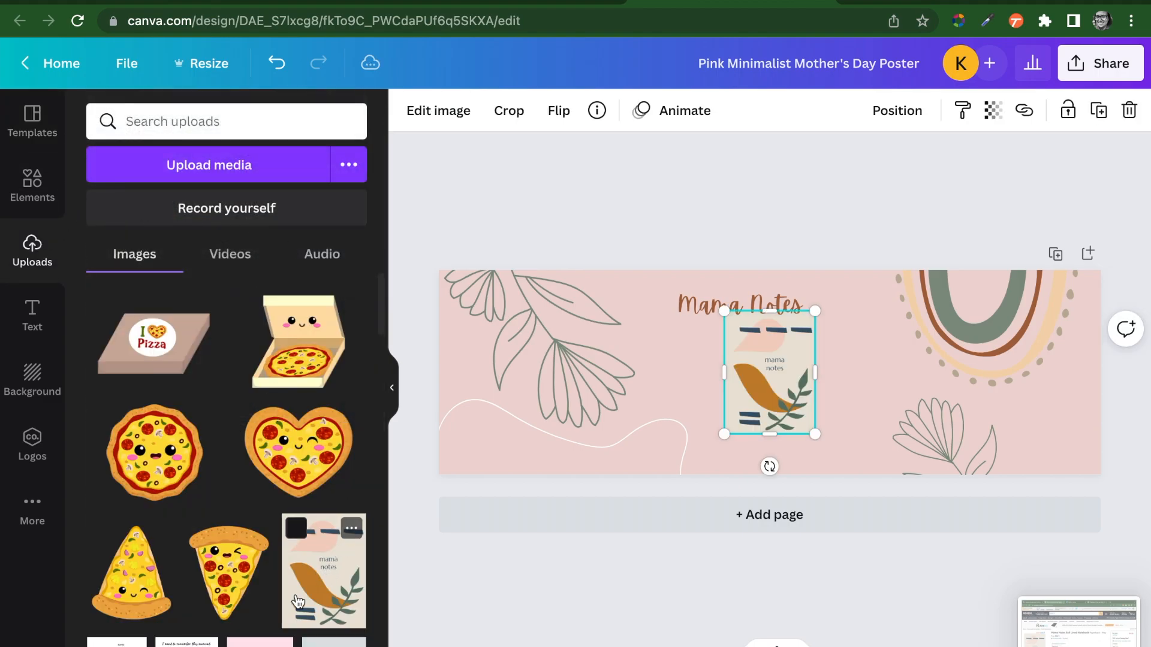
click(117, 644)
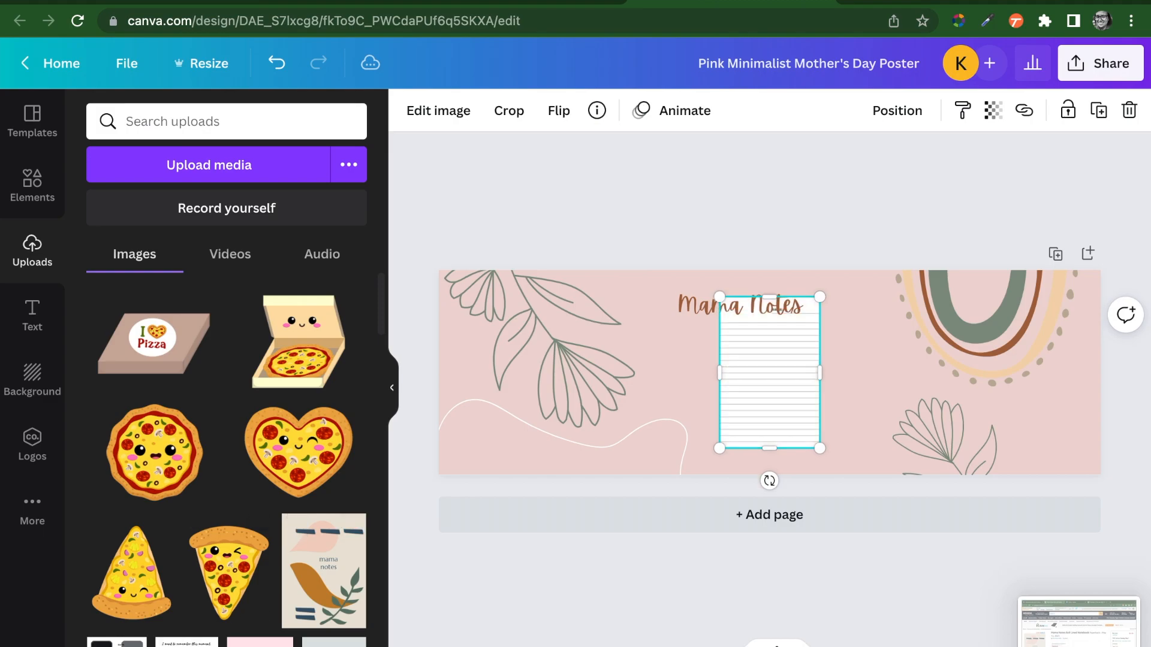
drag(763, 400, 685, 386)
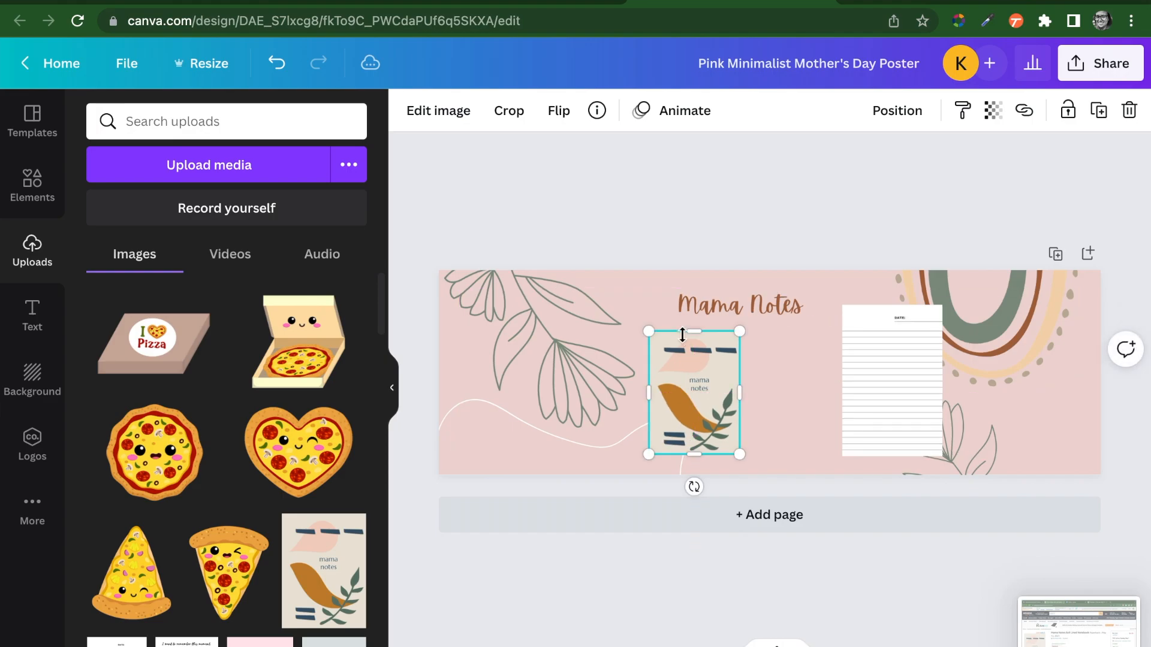
- Enlarge the Mama Notes cover image and apply the Drop shadow effect to it
drag(633, 332, 607, 298)
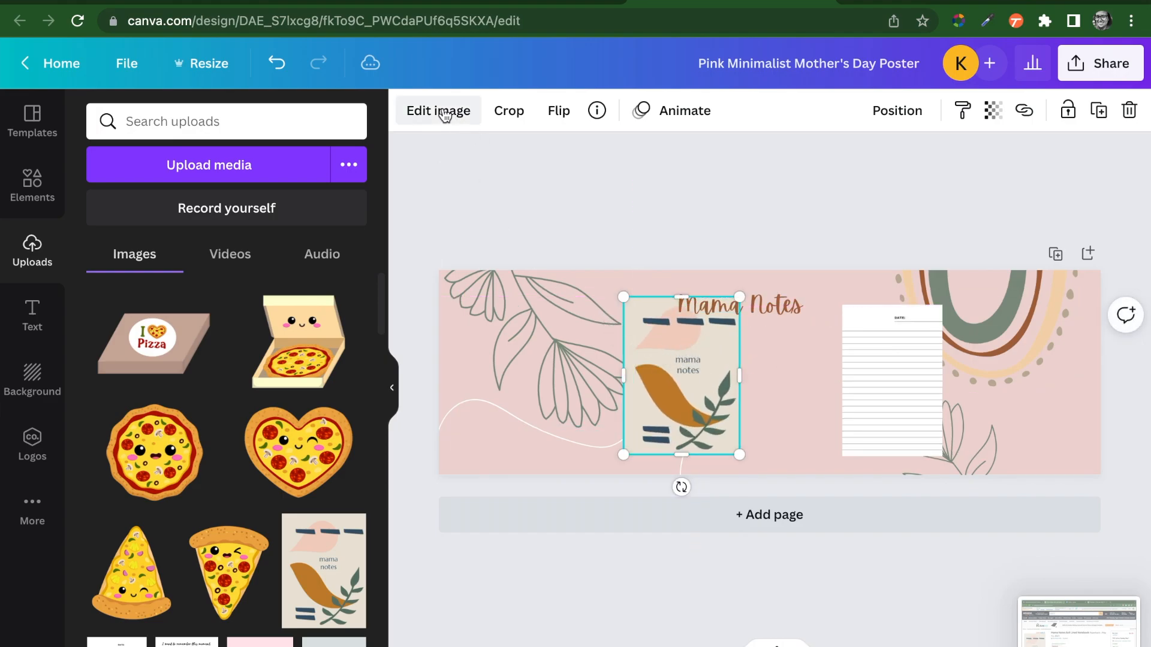
click(465, 118)
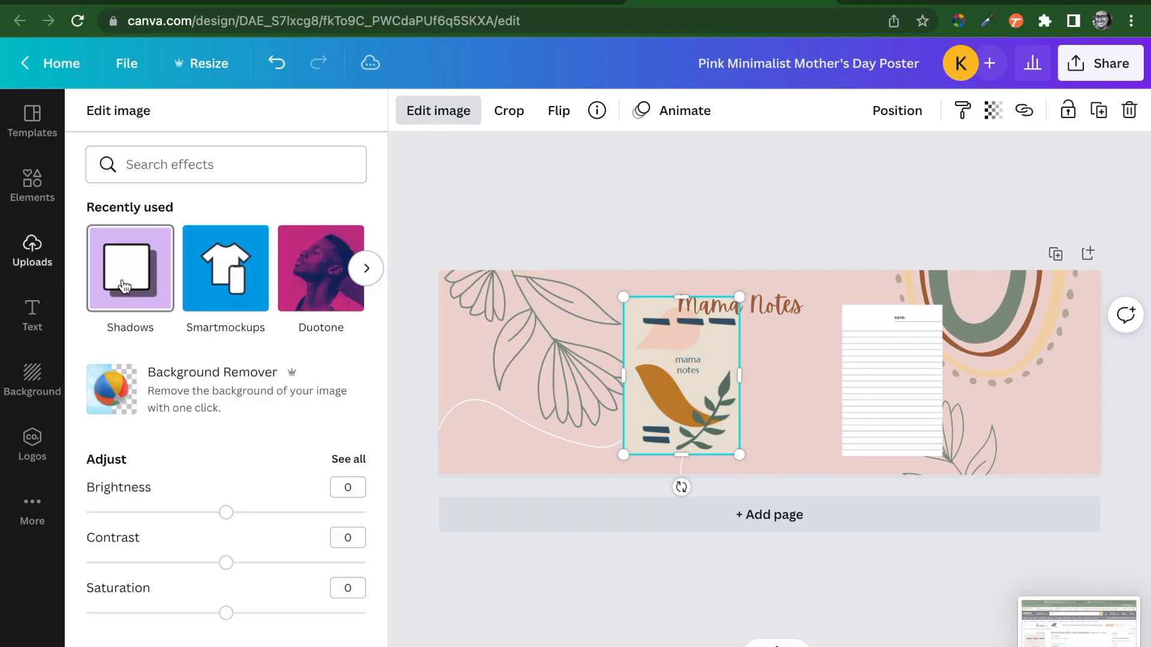
scroll(306, 550, down, 3)
scroll(307, 554, down, 10)
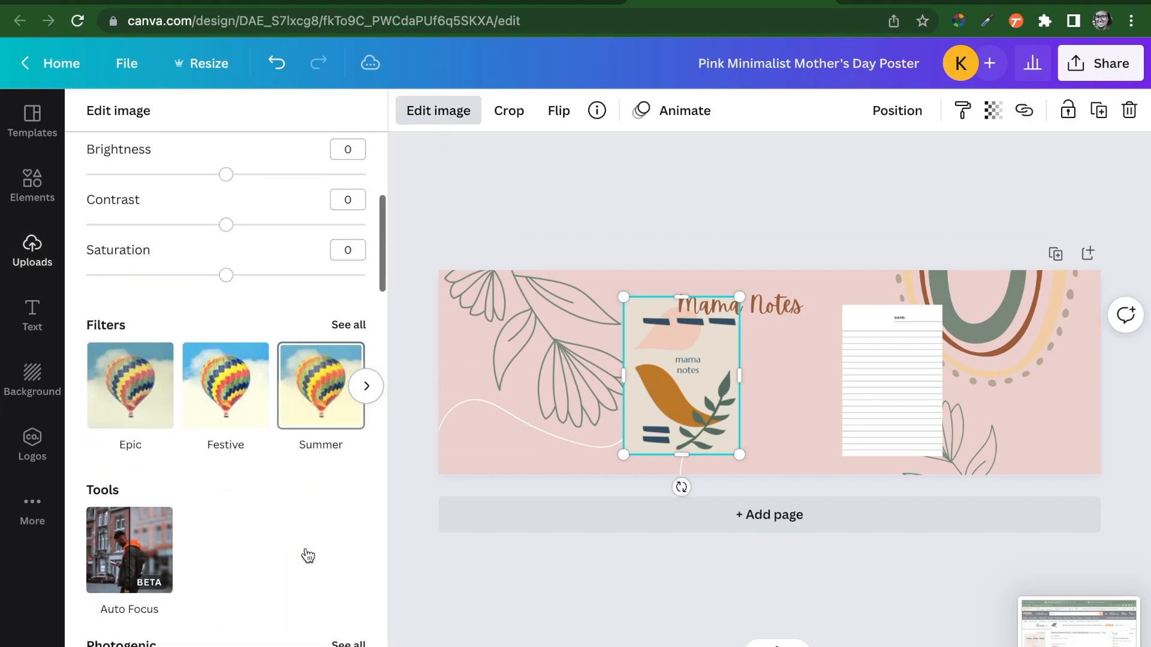
scroll(307, 554, down, 2)
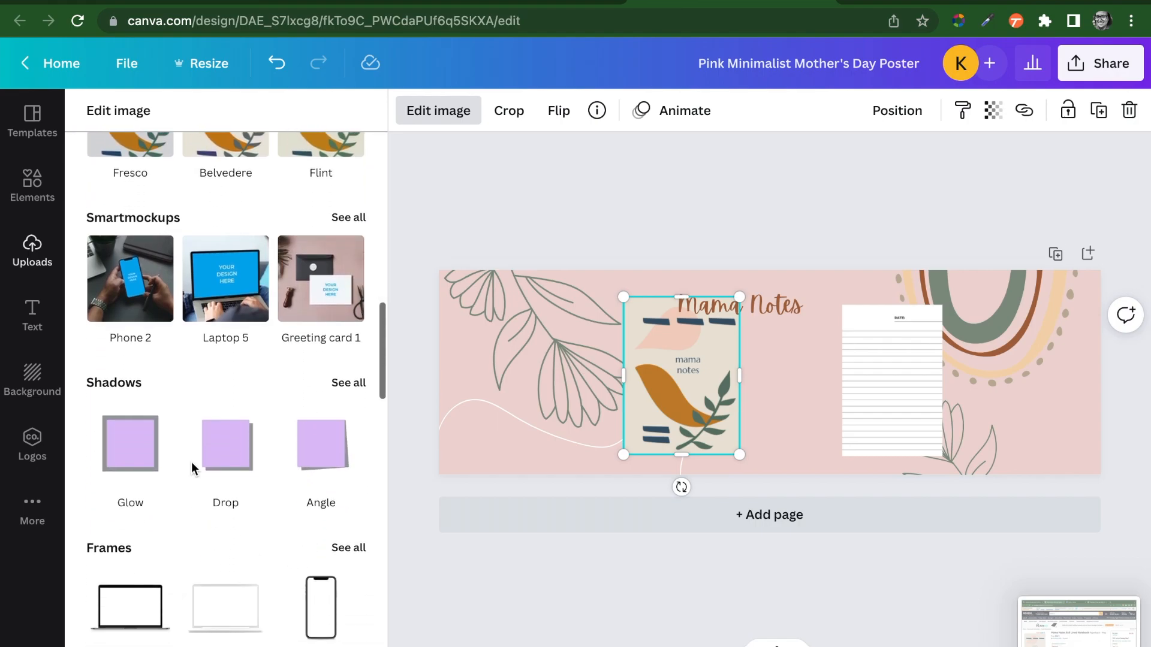
click(227, 451)
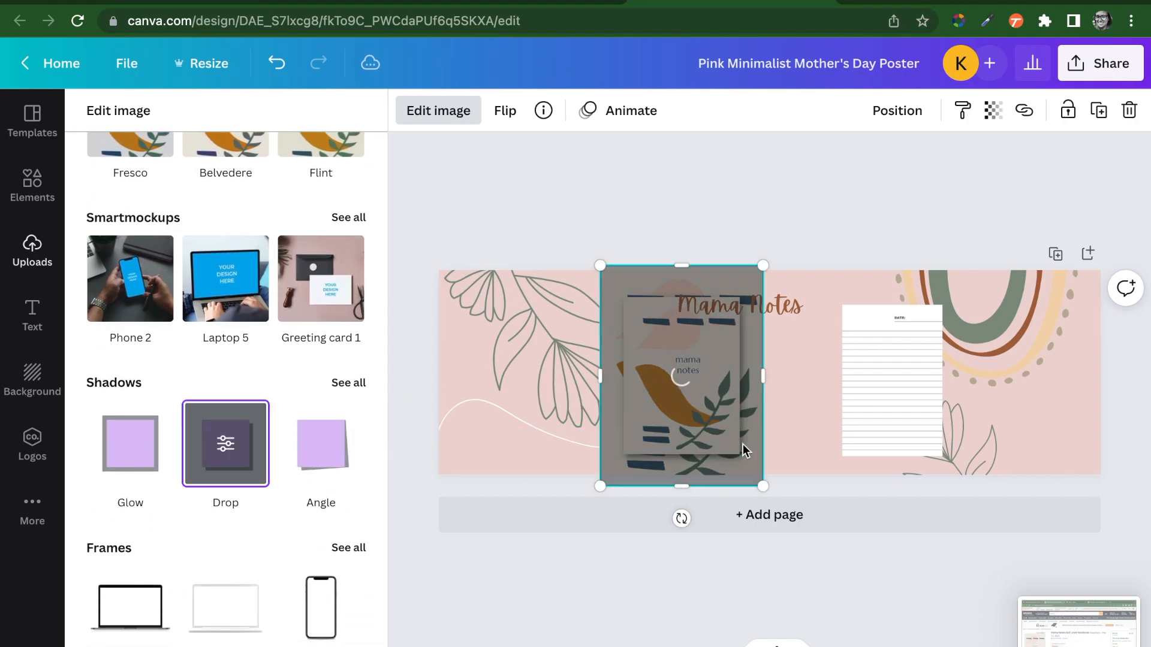
- Tilt the cover counterclockwise, enlarge it, and move it left over the flower outline, partly below the banner's bottom edge
drag(682, 517, 738, 506)
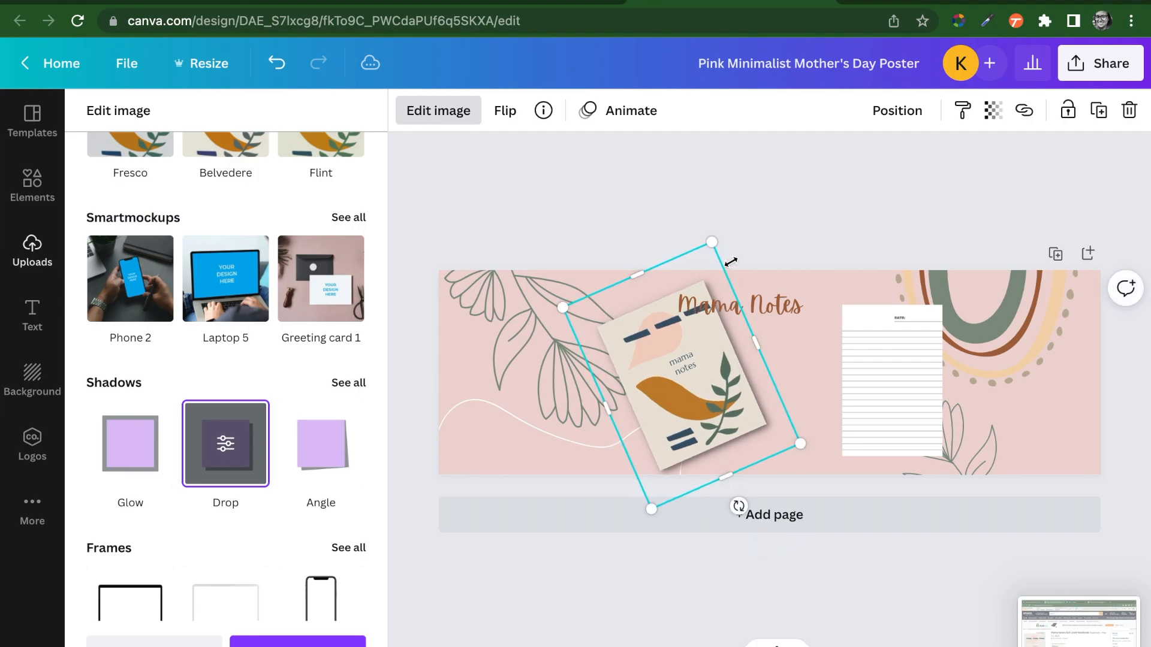
drag(711, 237, 725, 199)
drag(677, 387, 588, 426)
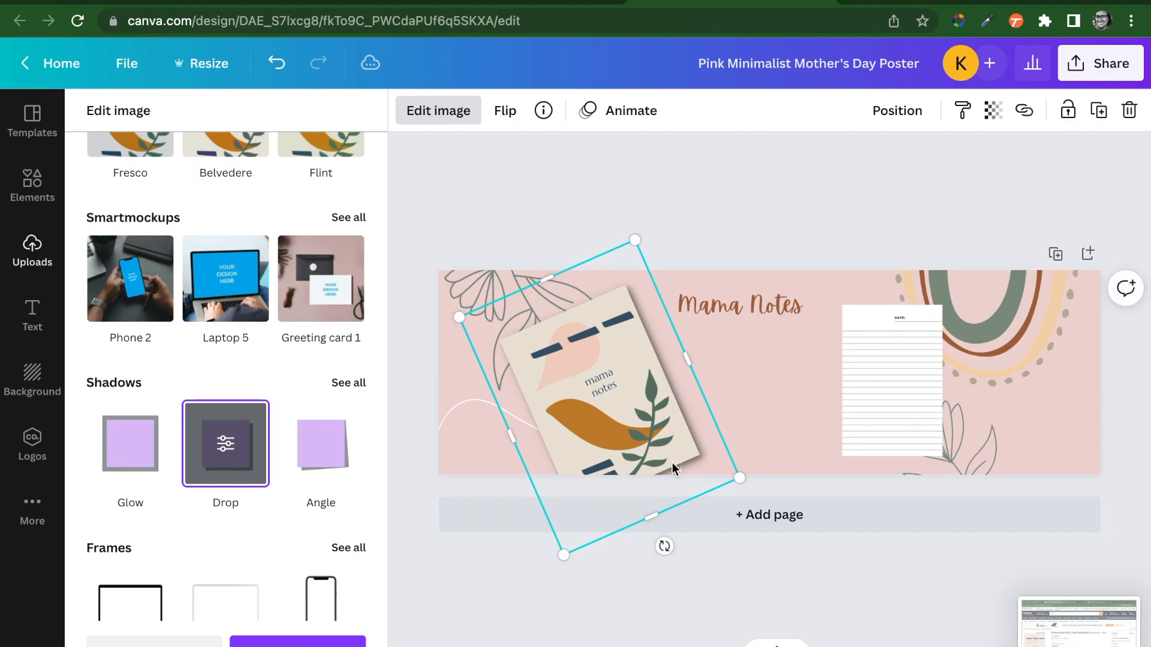
- Enlarge the lined page image, shift it down and left, and tilt it clockwise
click(909, 402)
drag(839, 308, 752, 286)
drag(890, 393, 846, 445)
drag(846, 529, 800, 524)
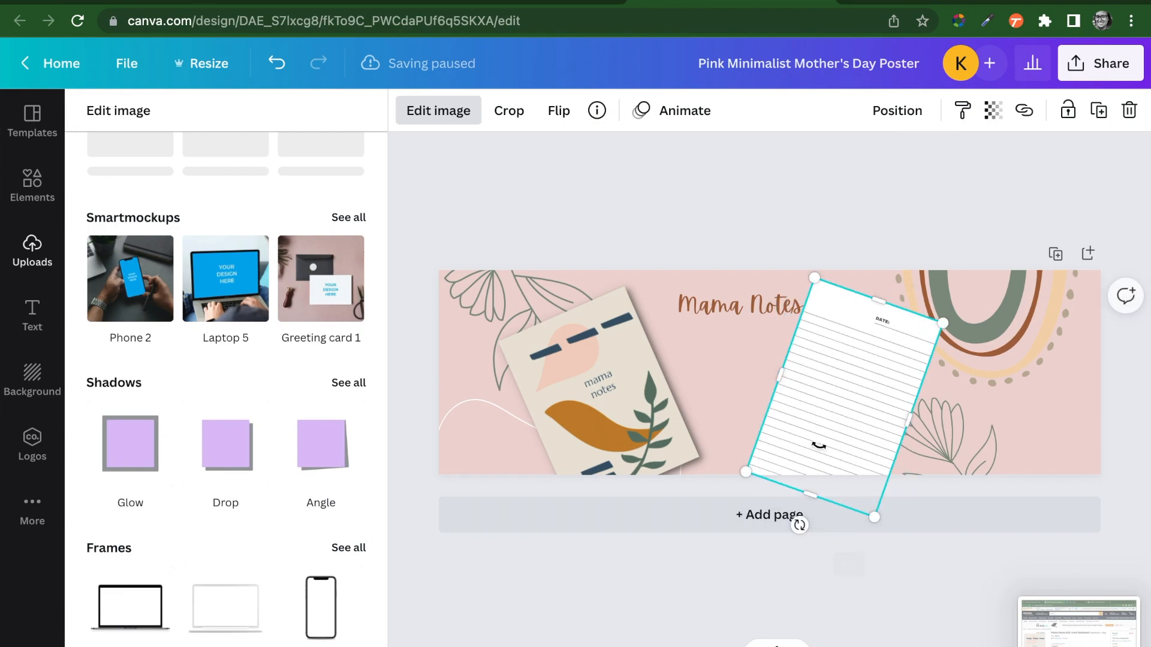
- Tuck the lined page behind the cover's right side, running past the banner's bottom edge below the heading
drag(821, 381, 733, 417)
right_click(734, 418)
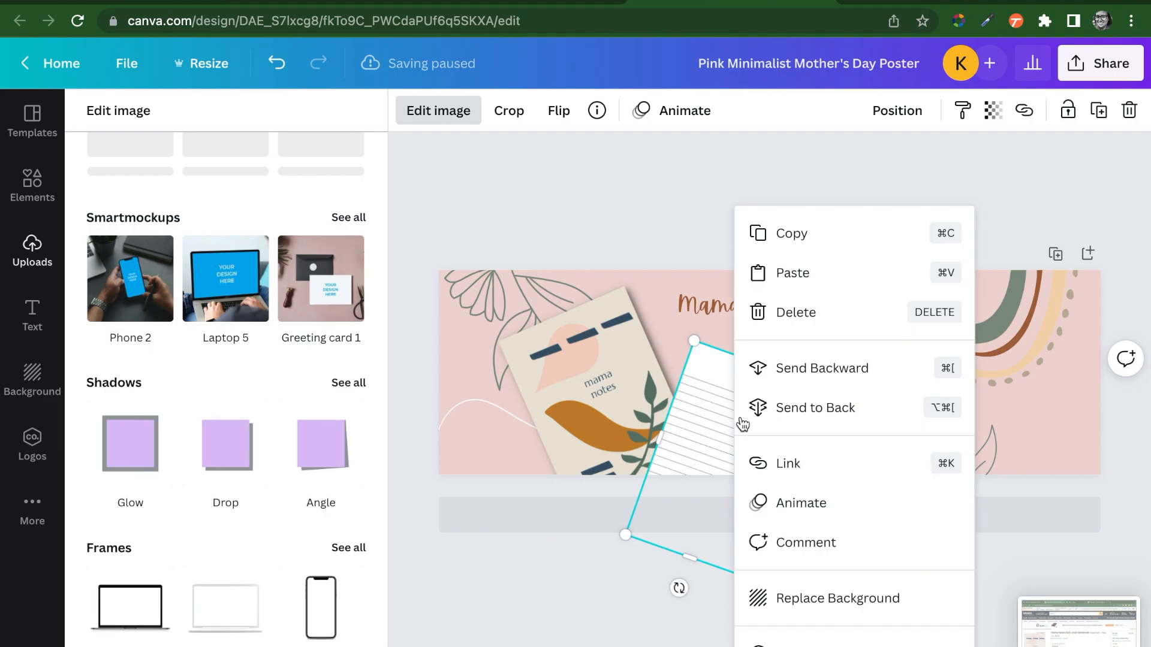
click(819, 368)
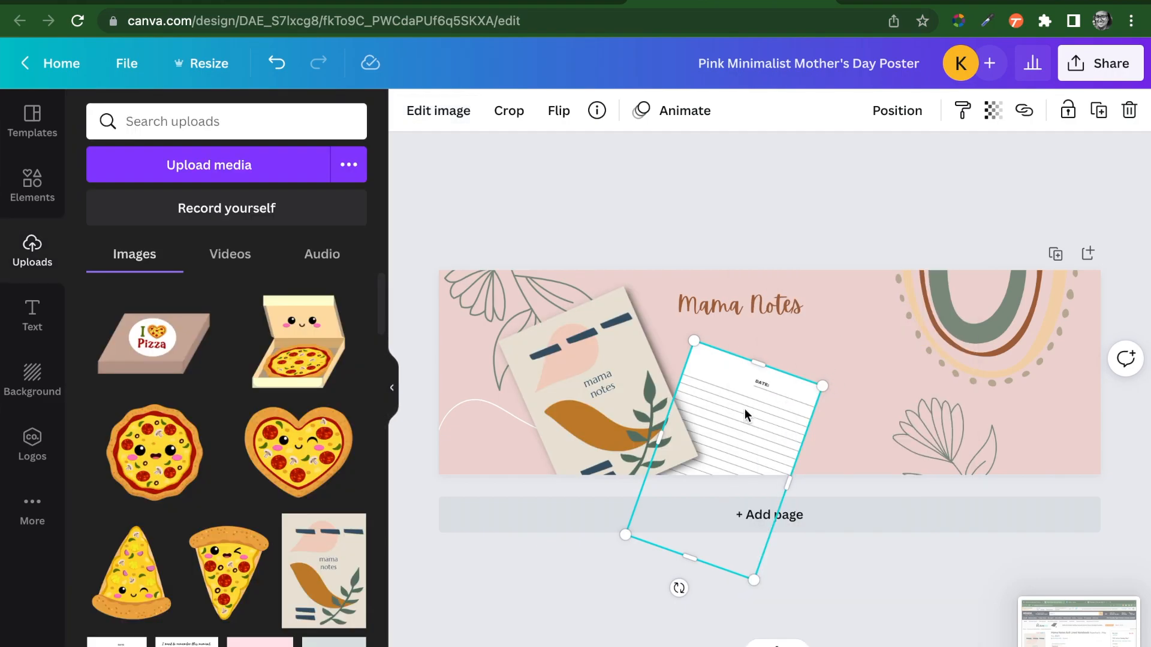
click(835, 341)
click(775, 397)
drag(753, 397, 755, 383)
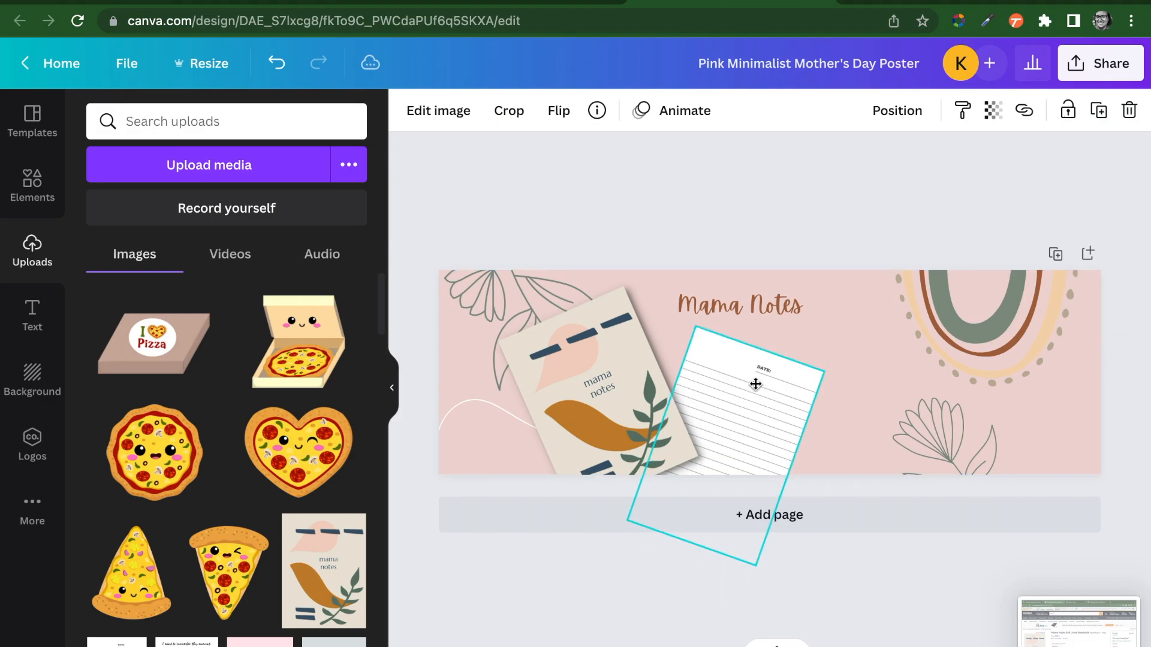
- Shift the "Mama Notes" heading slightly up and left, above the cover and lined page
click(856, 352)
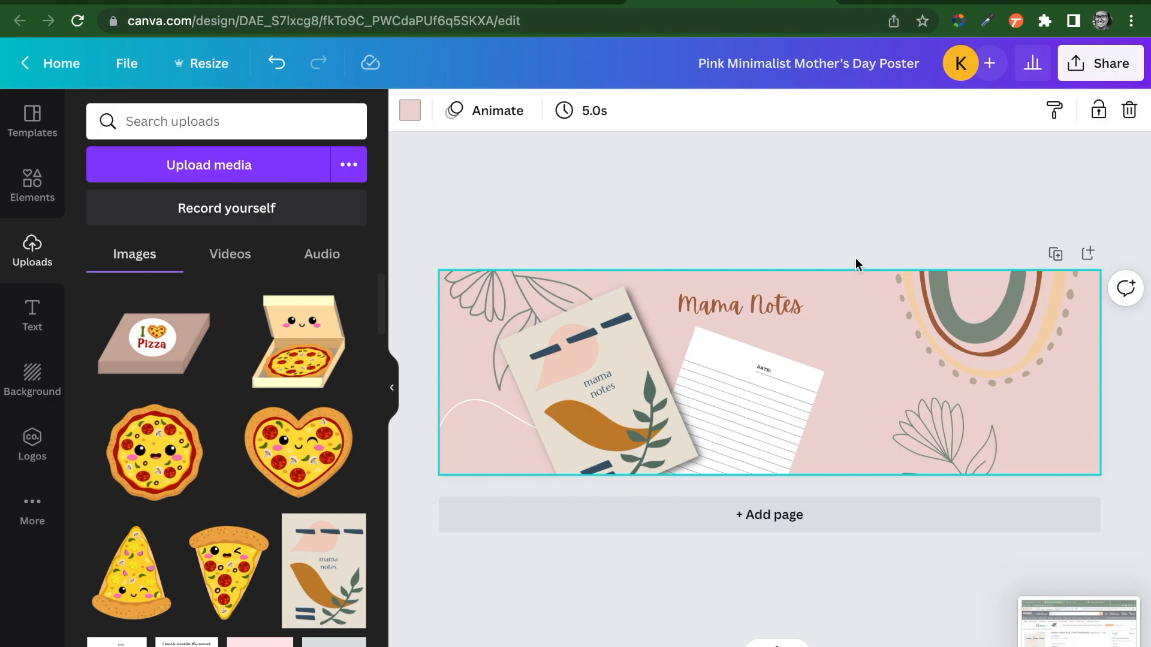
drag(770, 304, 754, 301)
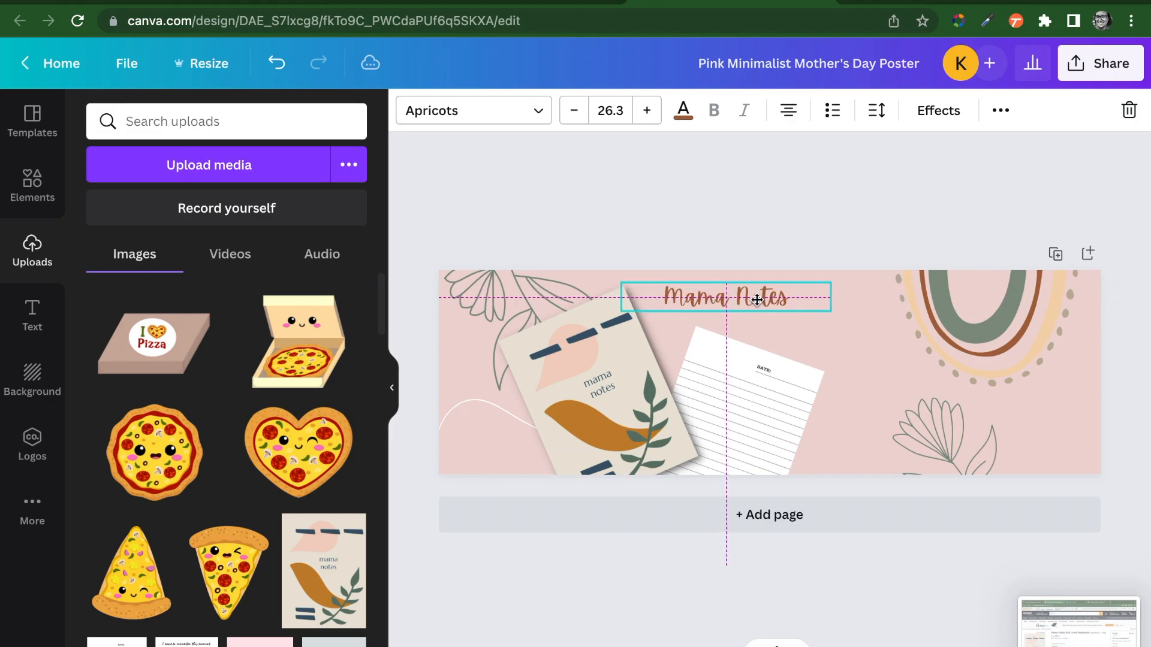
click(875, 211)
- Download the banner as a 970 × 300 px PNG and place the downloaded file on the desktop
click(1088, 80)
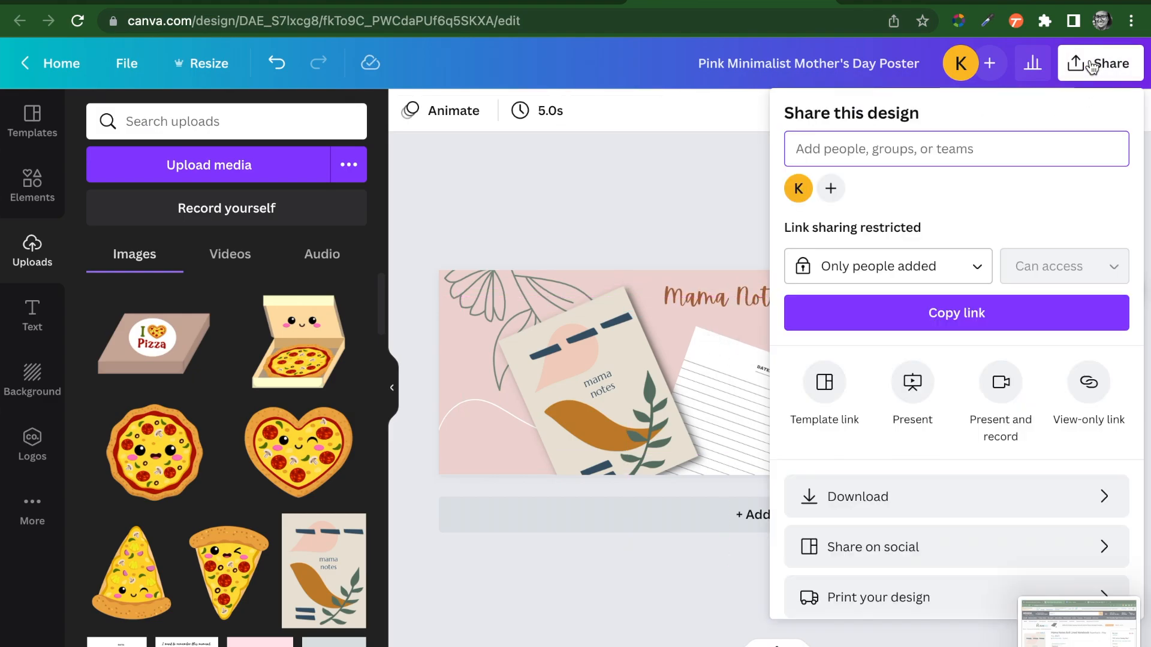
click(872, 504)
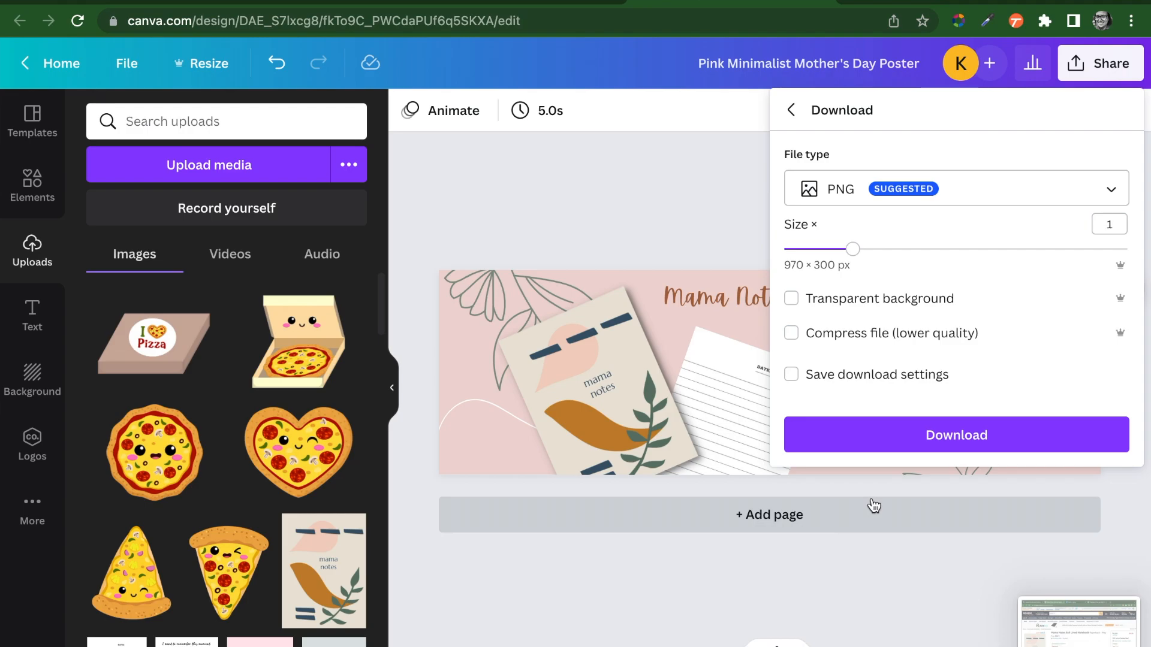
click(946, 438)
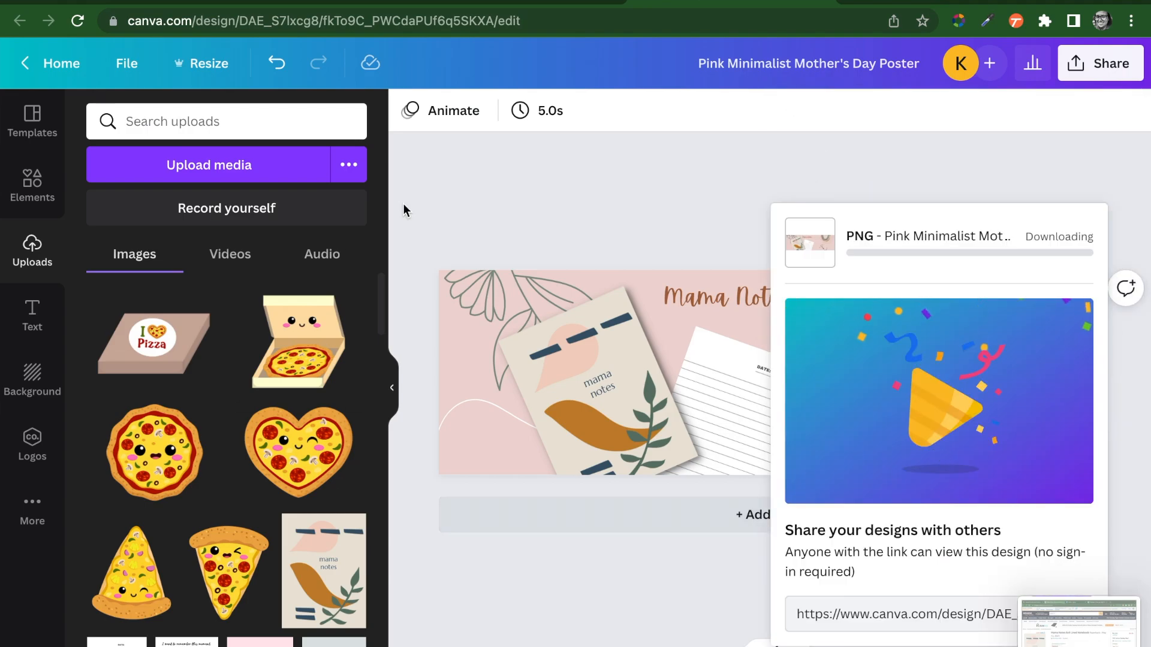
mouse_move(63, 8)
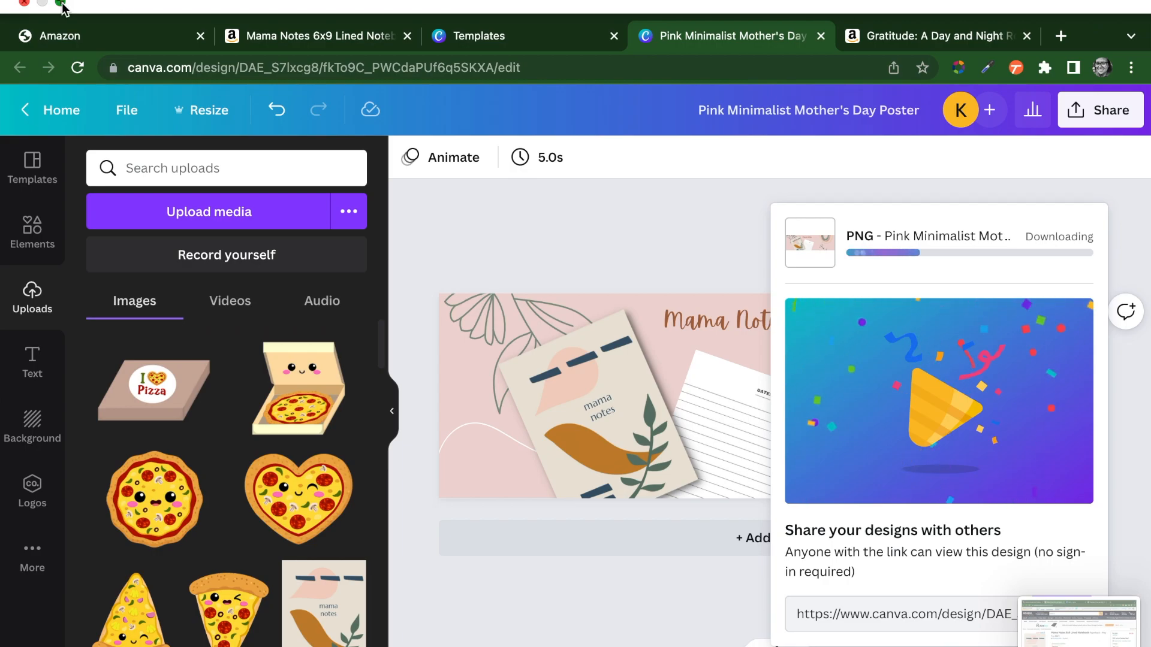
click(61, 4)
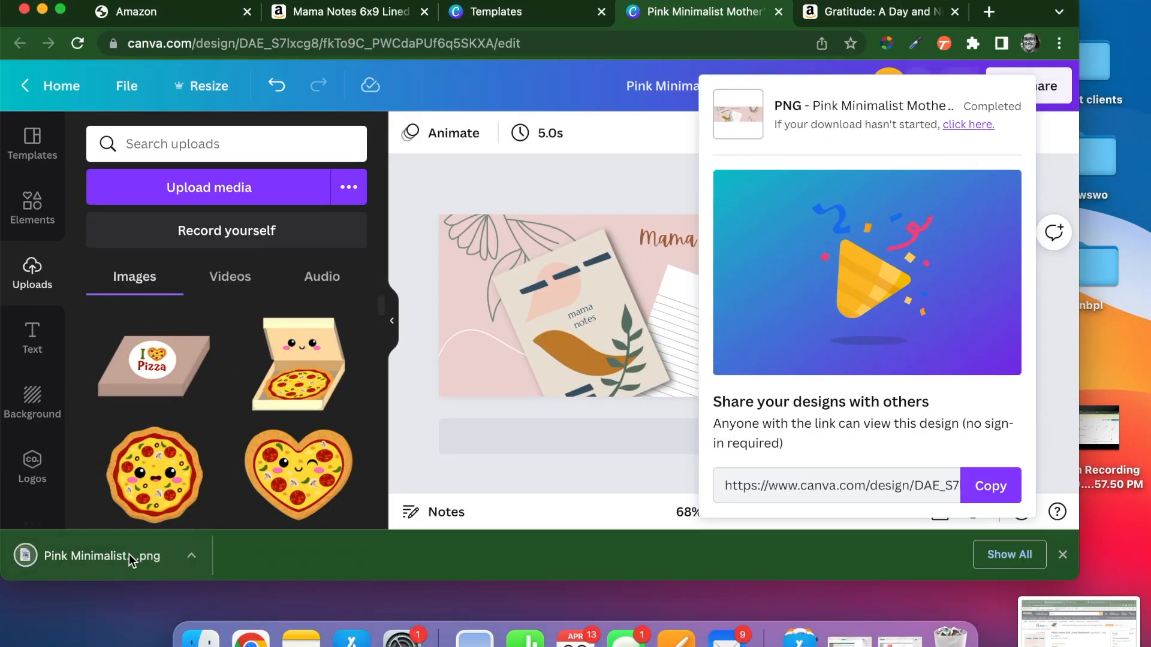
drag(95, 550, 63, 642)
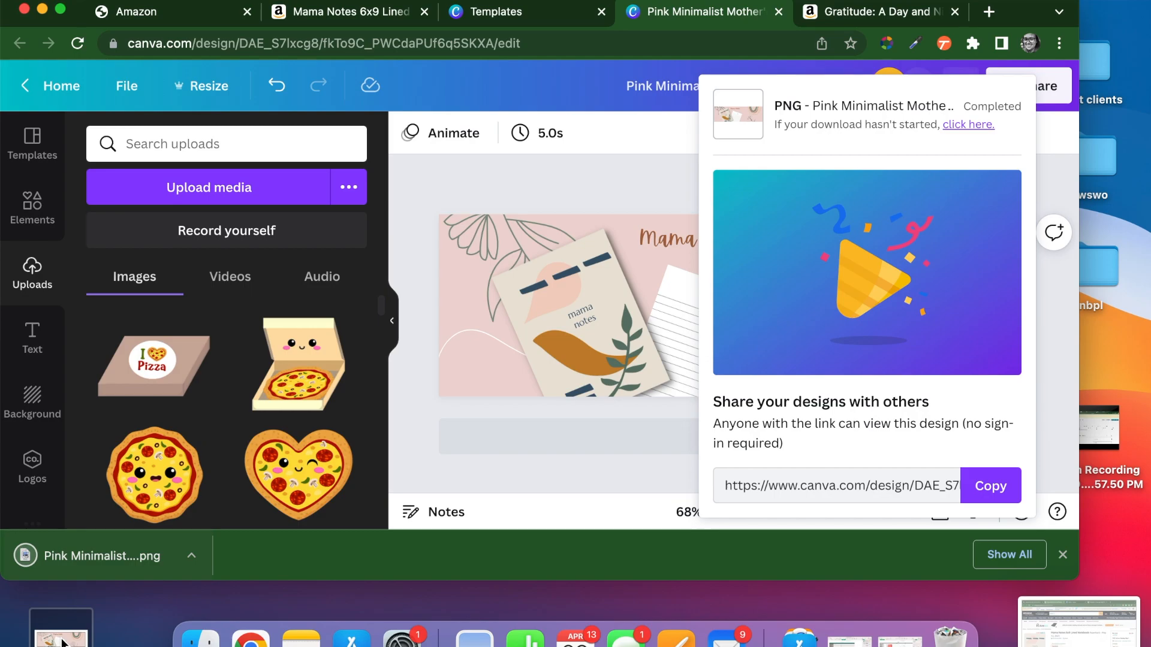
- Switch to the KDP A+ Content editor and add the downloaded banner as the module's image with keywords "mama notes"
click(187, 16)
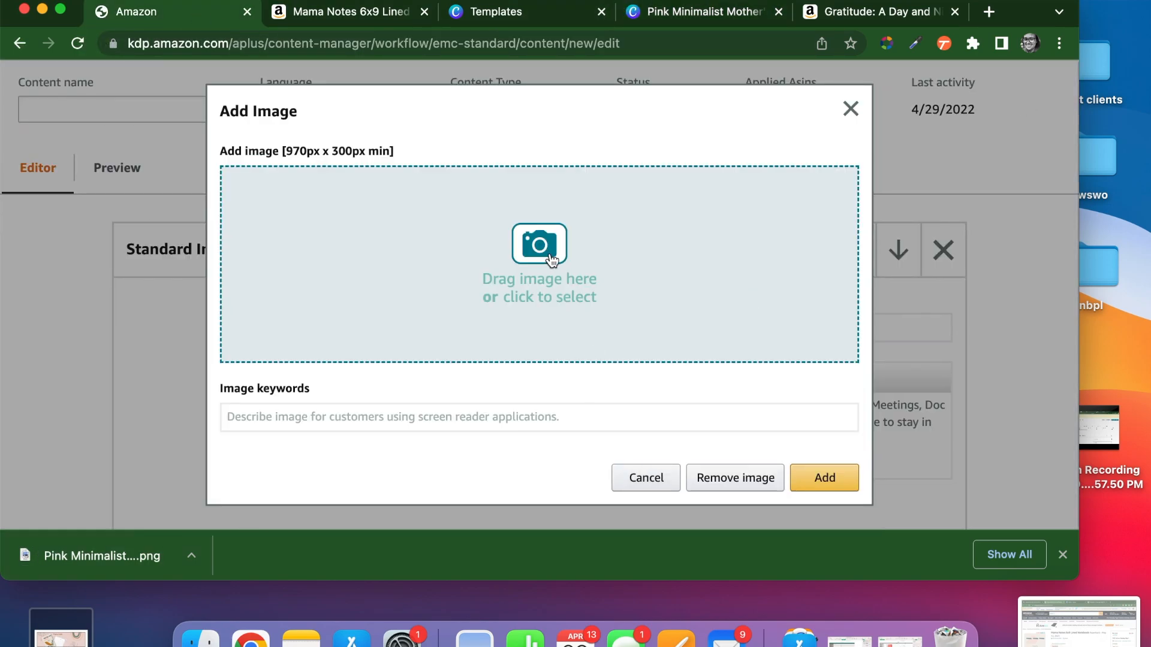
drag(65, 634, 585, 280)
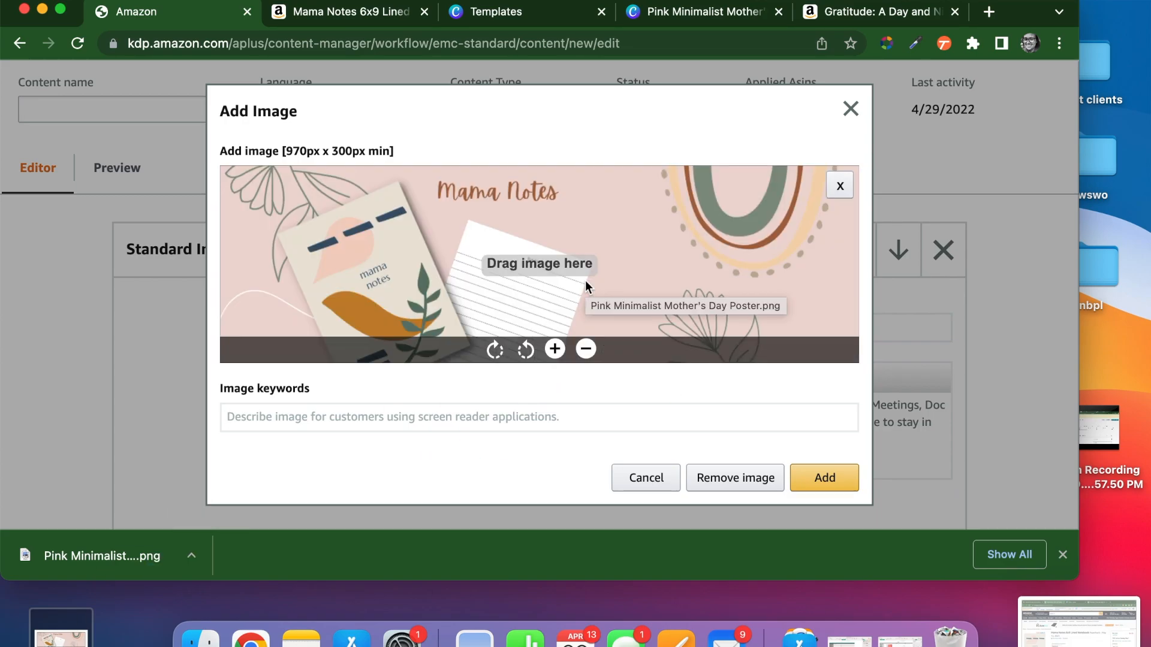
click(840, 477)
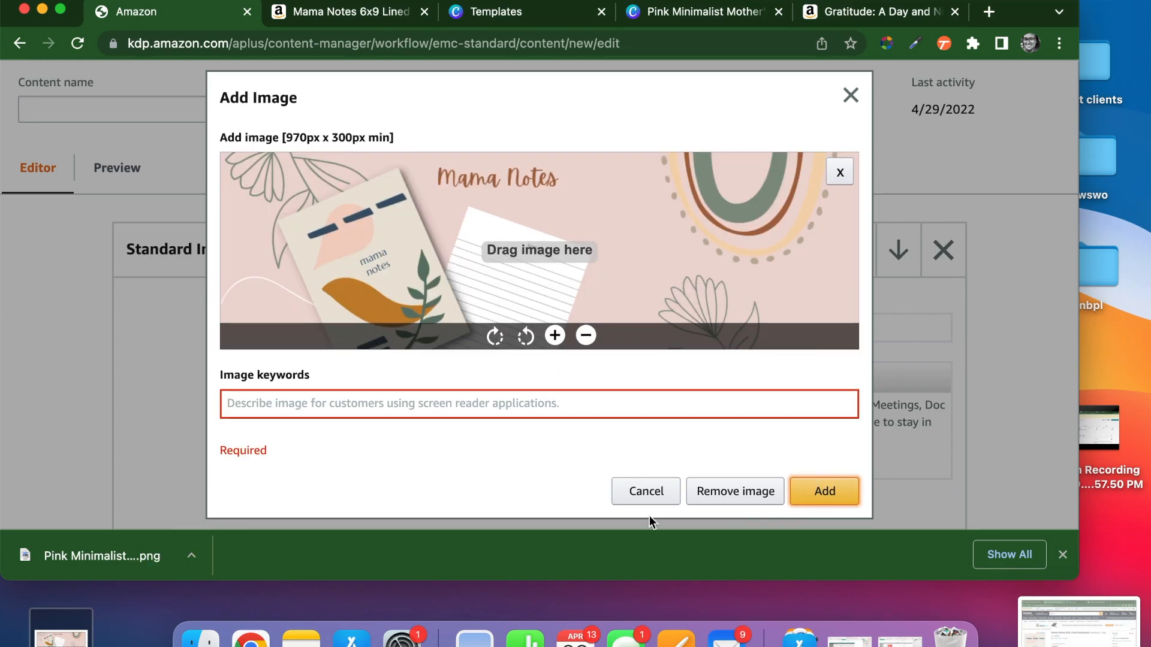
click(414, 398)
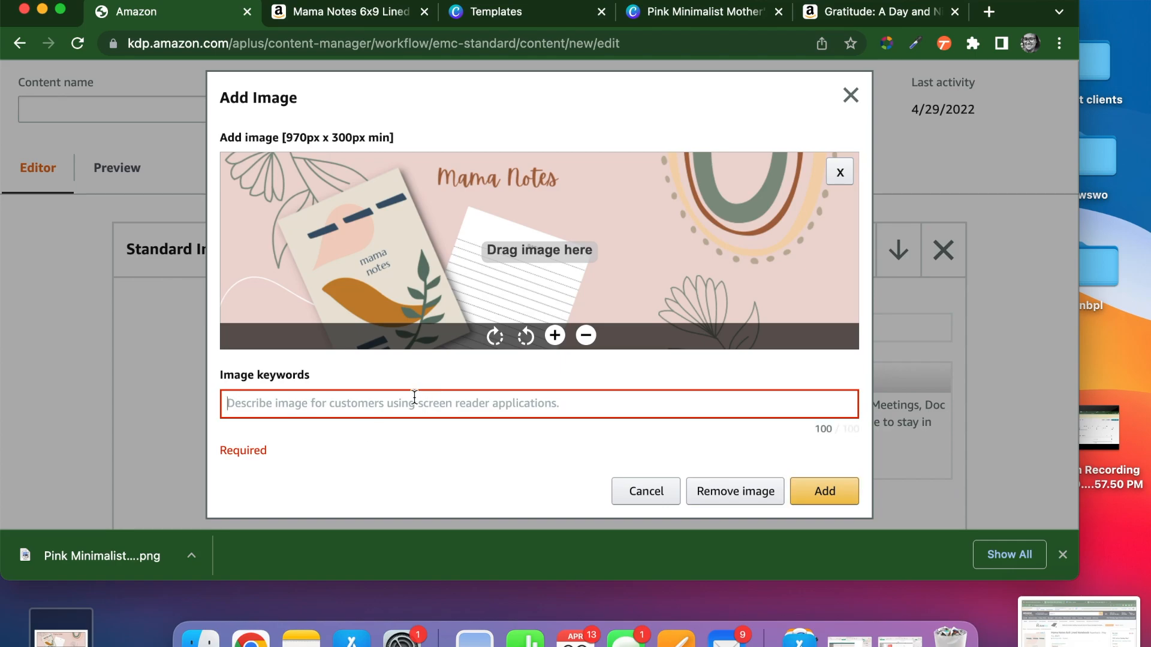
text(mama notes)
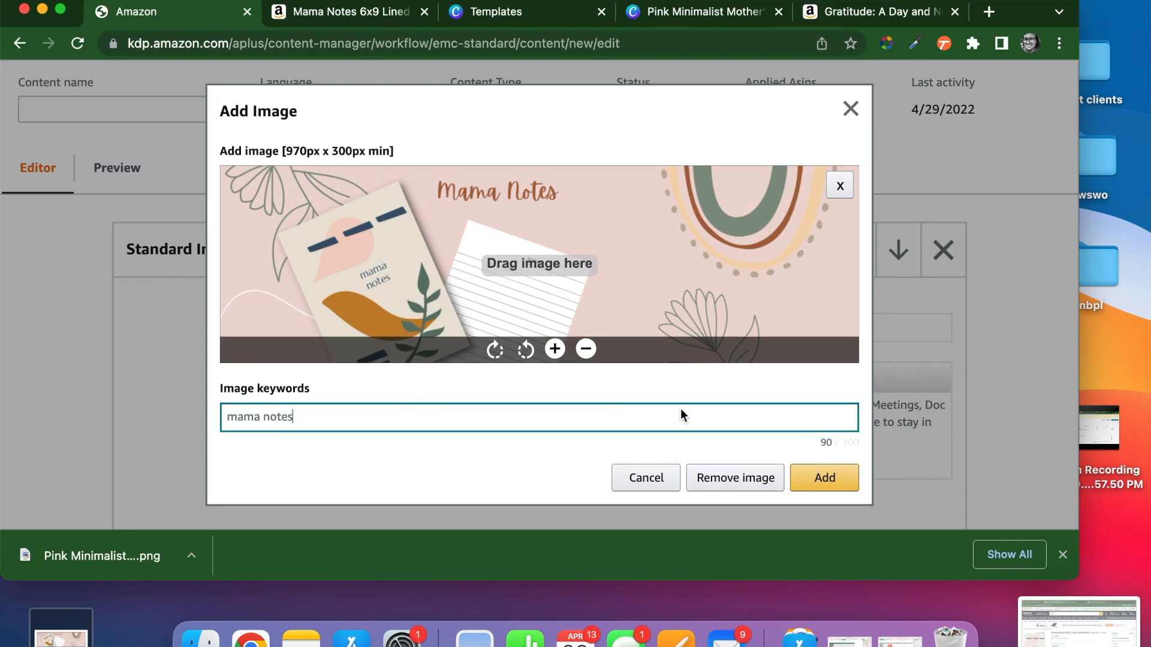
click(809, 478)
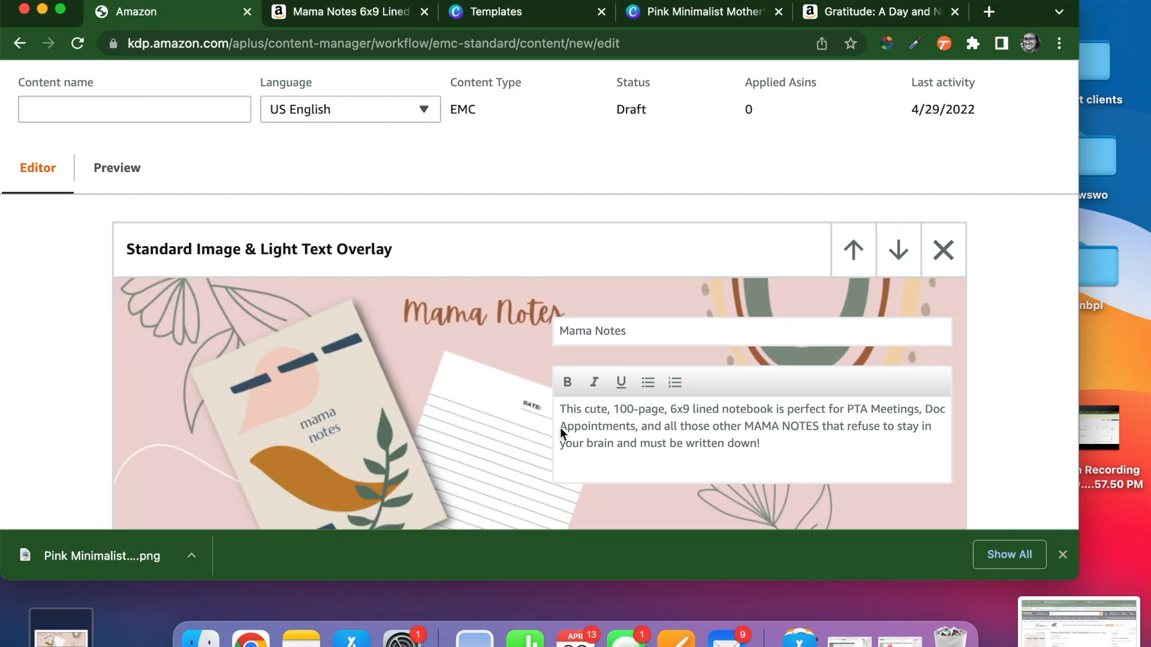
- Preview the A+ content module, checking how the banner and the Mama Notes text overlay appear together
scroll(606, 405, down, 3)
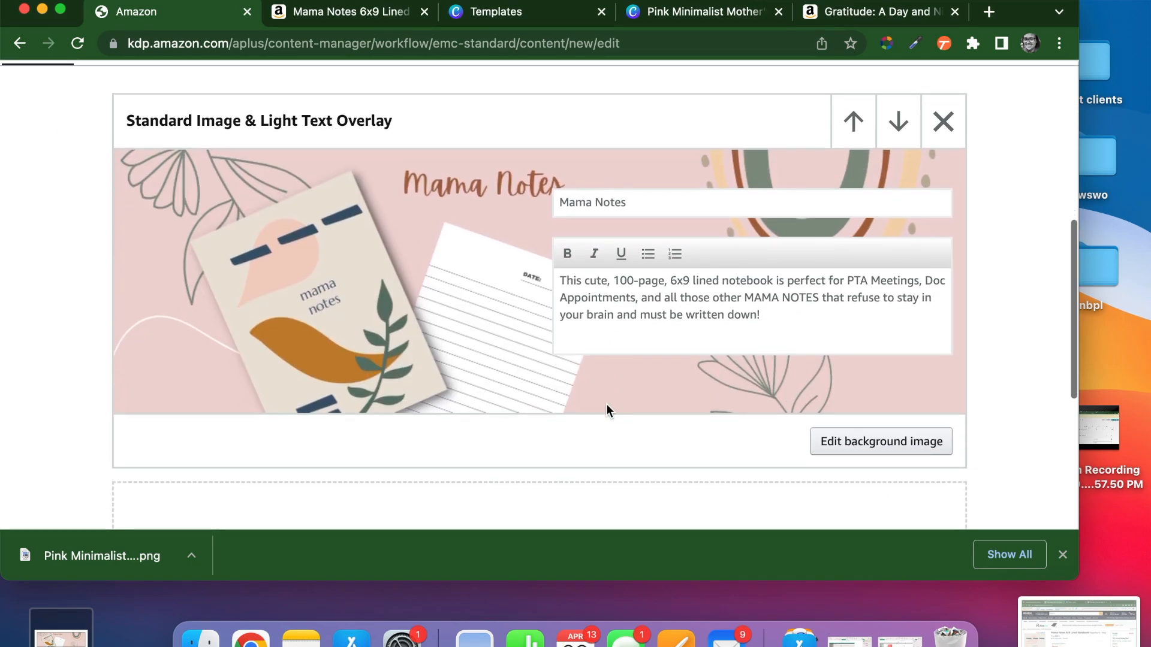
scroll(450, 290, up, 2)
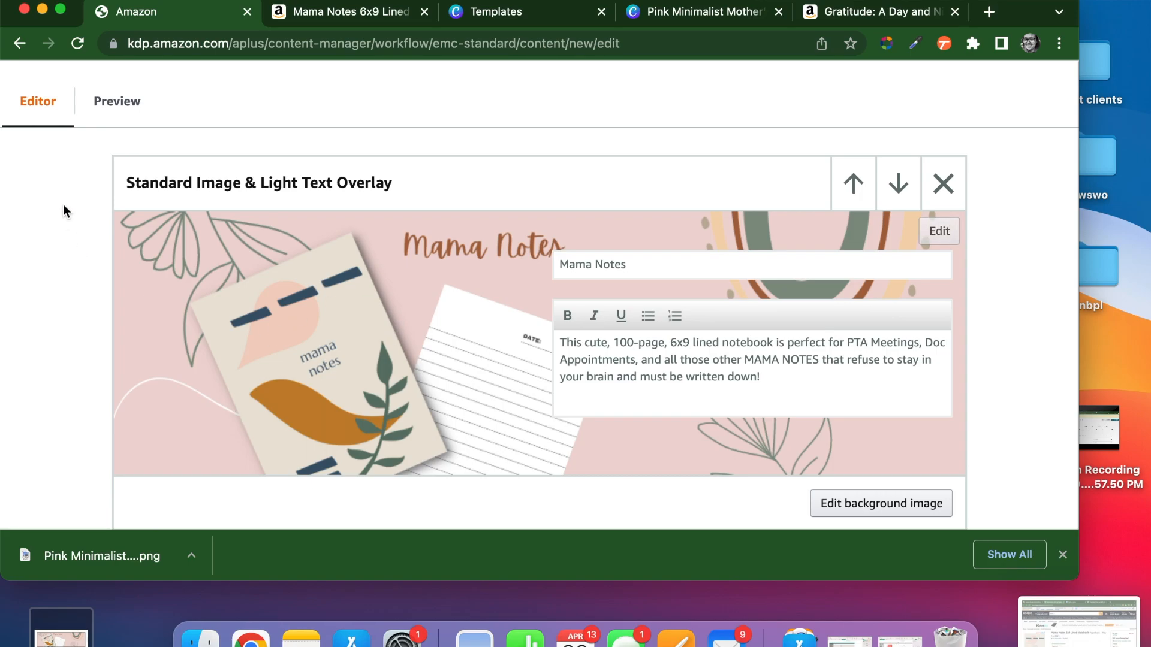
click(120, 103)
scroll(120, 104, down, 3)
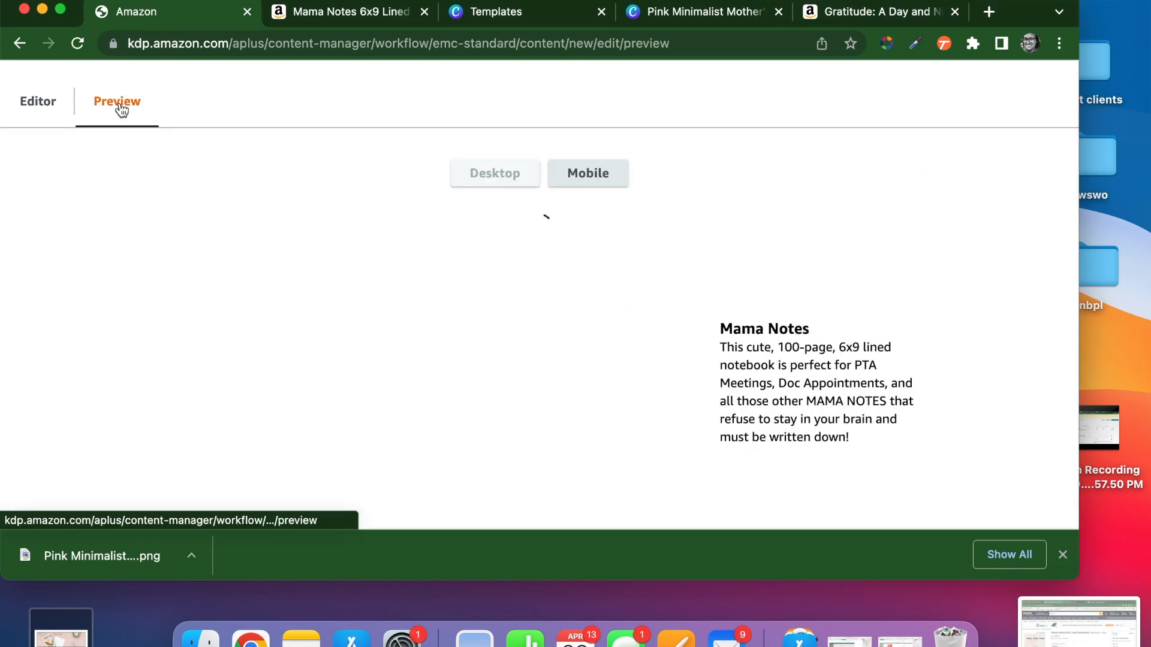
scroll(437, 278, down, 2)
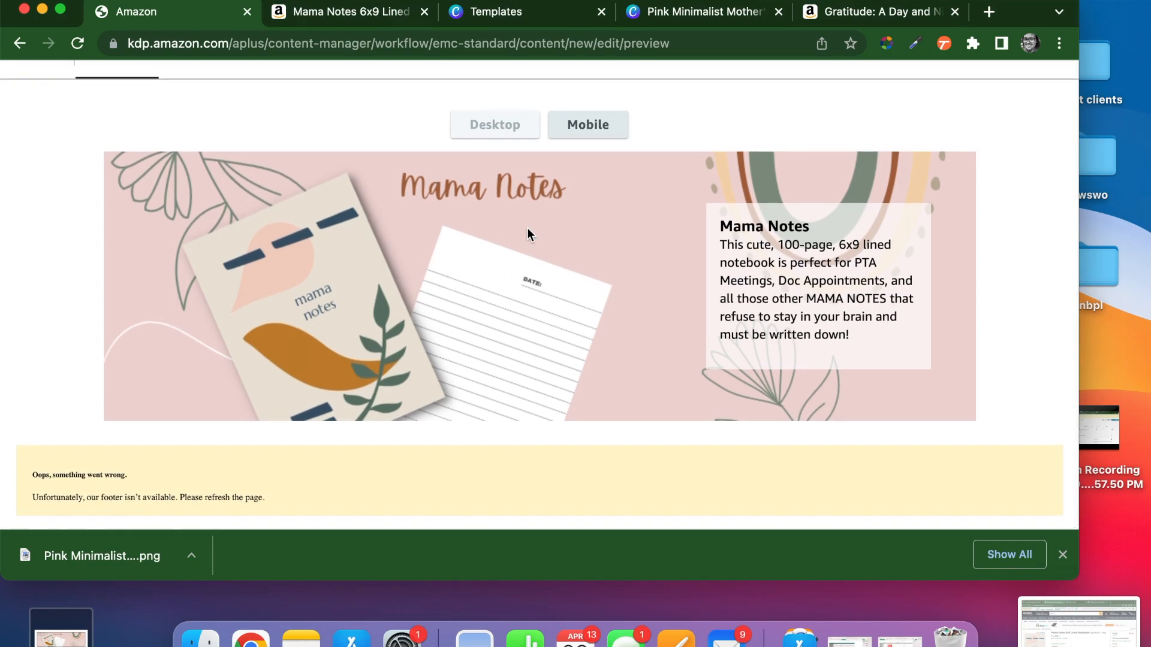
click(587, 126)
scroll(583, 144, down, 3)
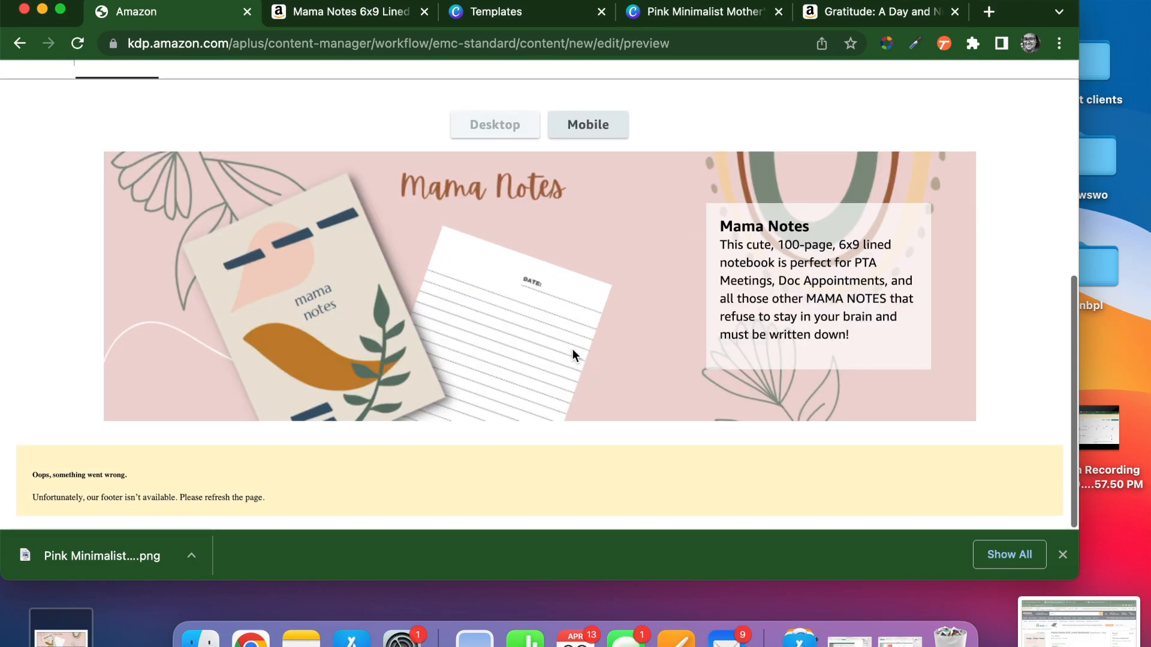
scroll(572, 347, up, 1)
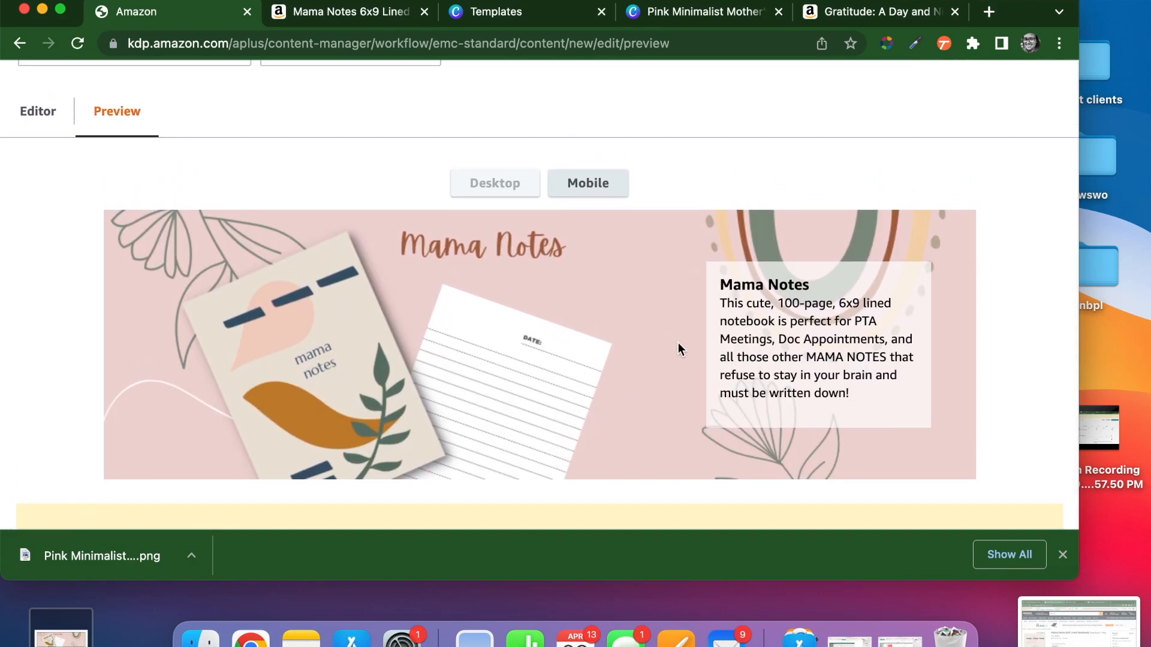
scroll(678, 343, down, 2)
scroll(678, 343, up, 15)
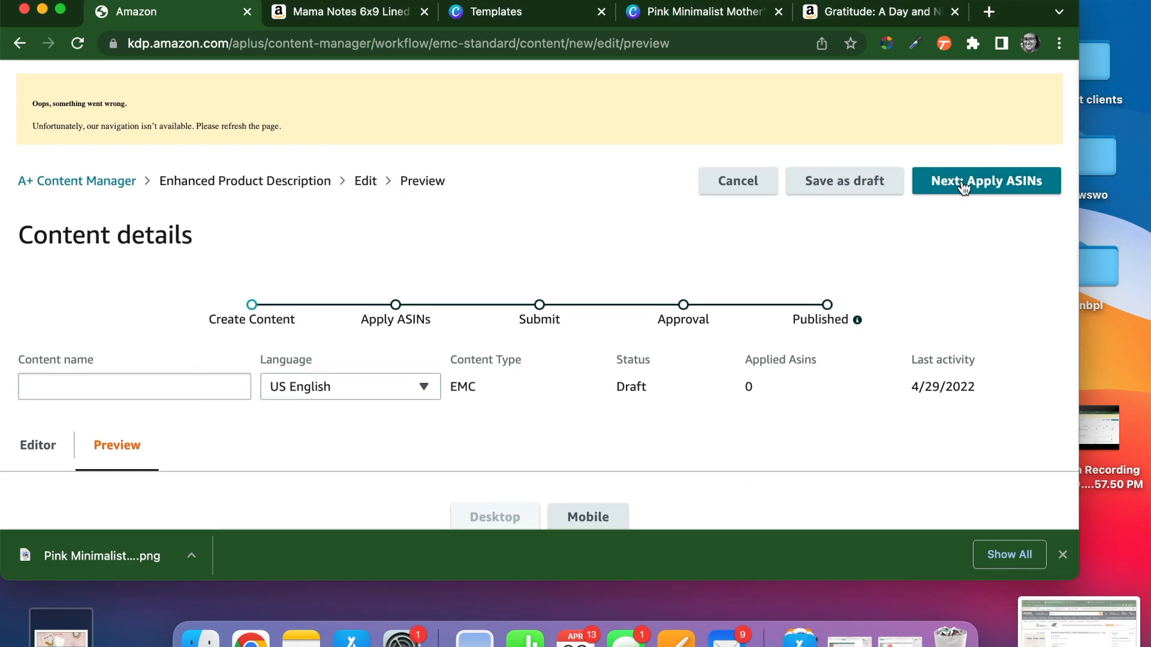
- Proceed to the ASIN stage and copy the notebook's ASIN, B094Z6Z8Q9, from the product details on its Amazon page
click(963, 183)
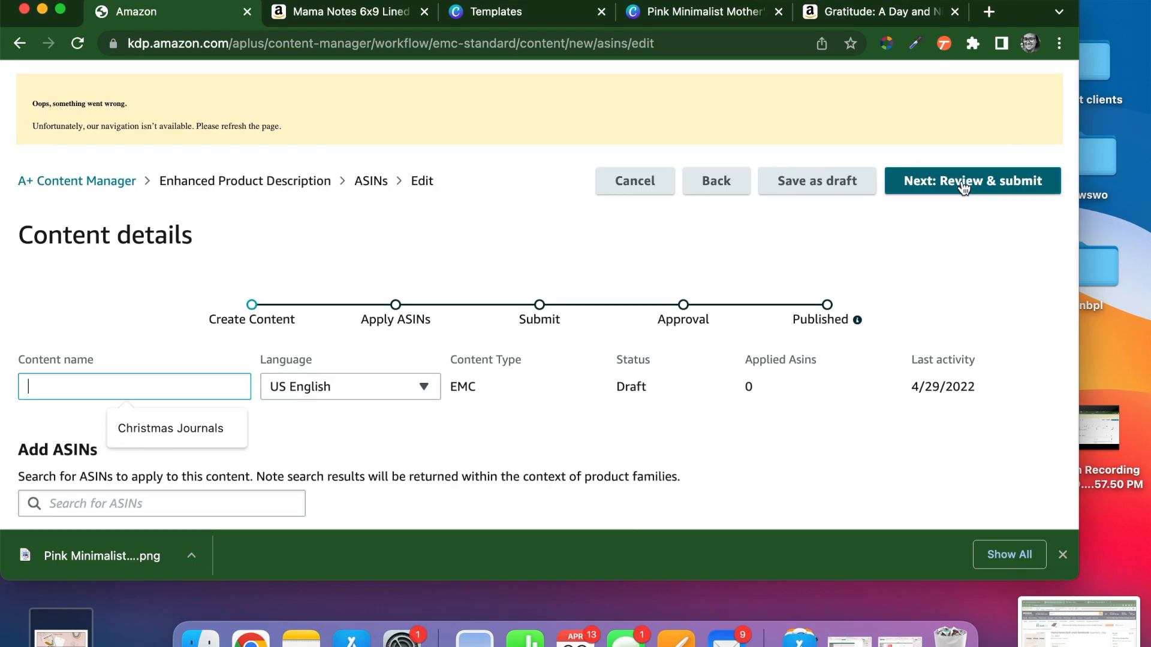
click(341, 14)
scroll(492, 324, down, 8)
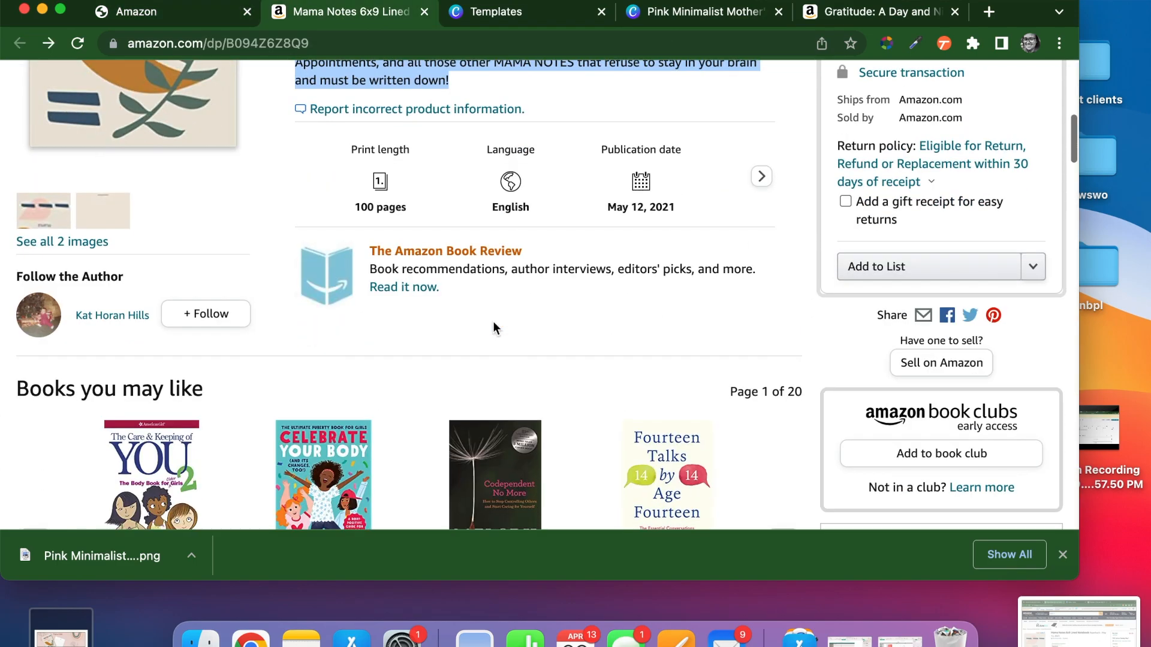
scroll(493, 324, down, 12)
scroll(228, 213, up, 2)
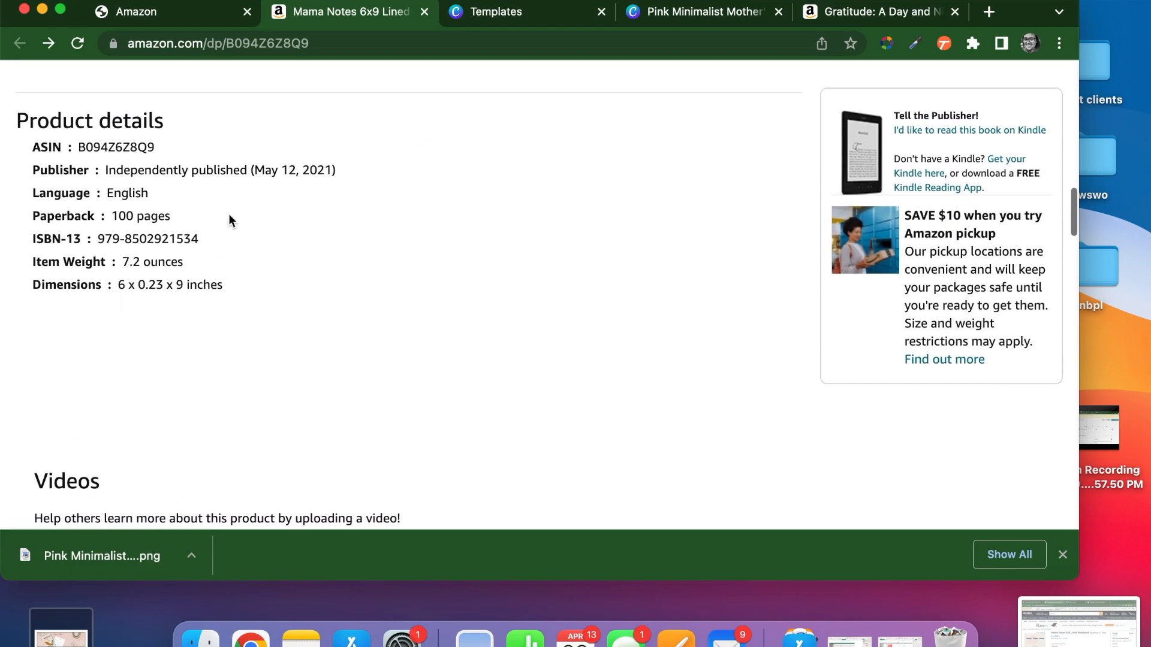
drag(77, 147, 163, 149)
key(super+c)
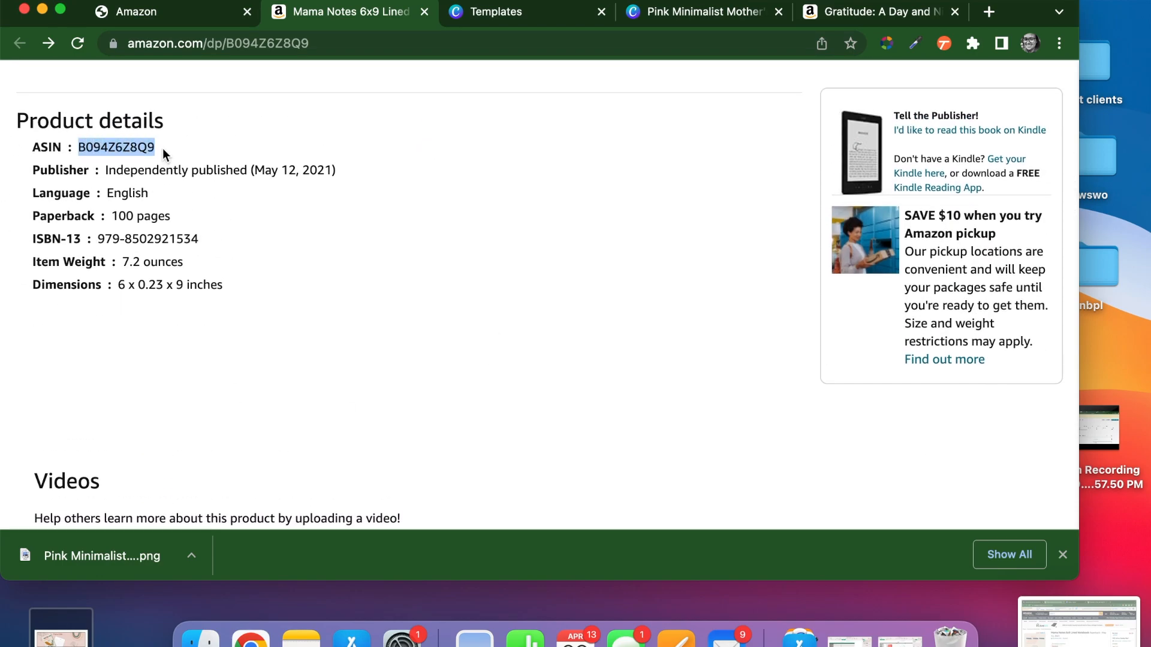
- Back in the A+ Content editor, find ASIN B094Z6Z8Q9 and apply the content to the Mama Notes 6x9 Lined Notebook
click(146, 11)
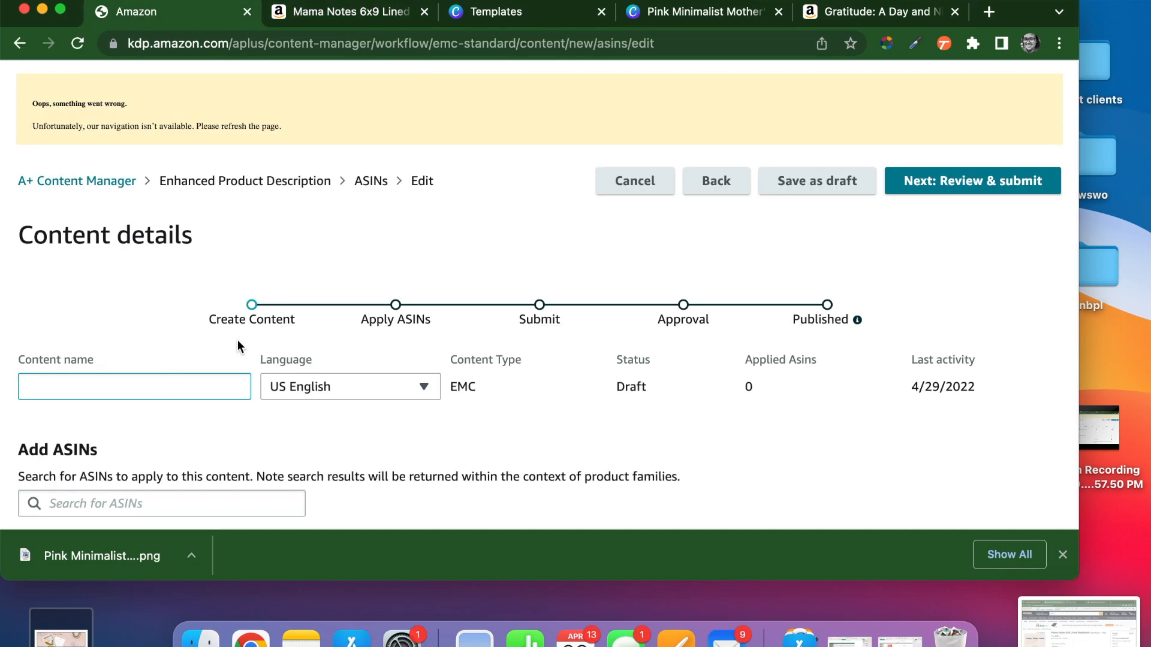
scroll(112, 274, down, 3)
click(97, 309)
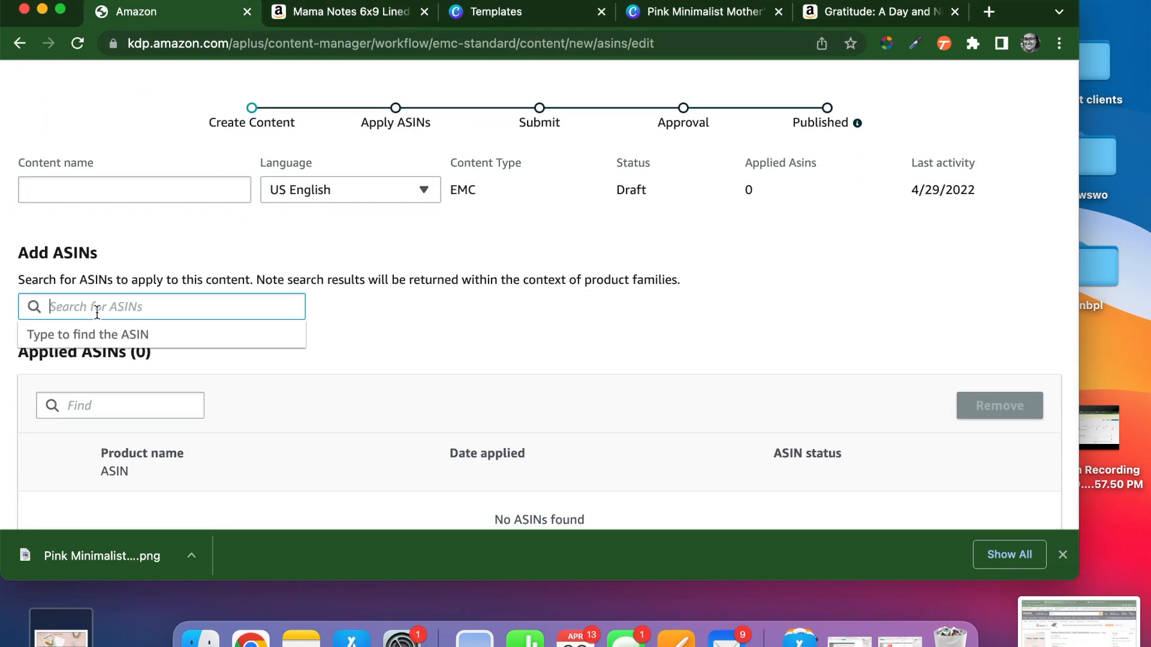
key(super+v)
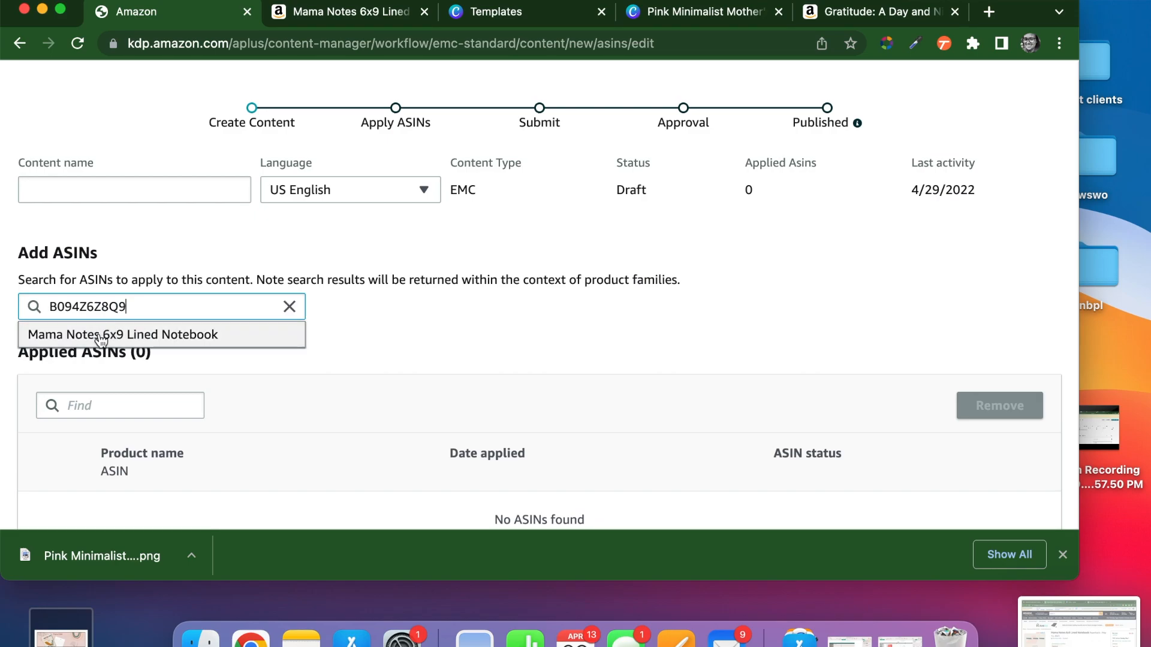
click(100, 336)
scroll(462, 368, down, 5)
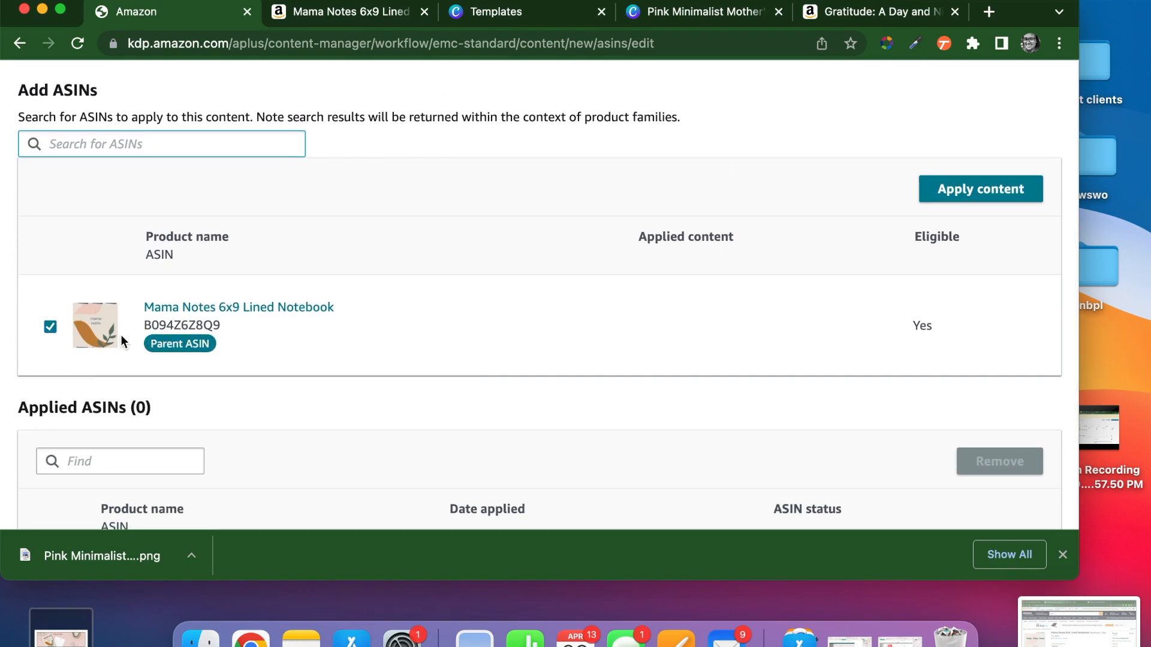
scroll(627, 356, down, 4)
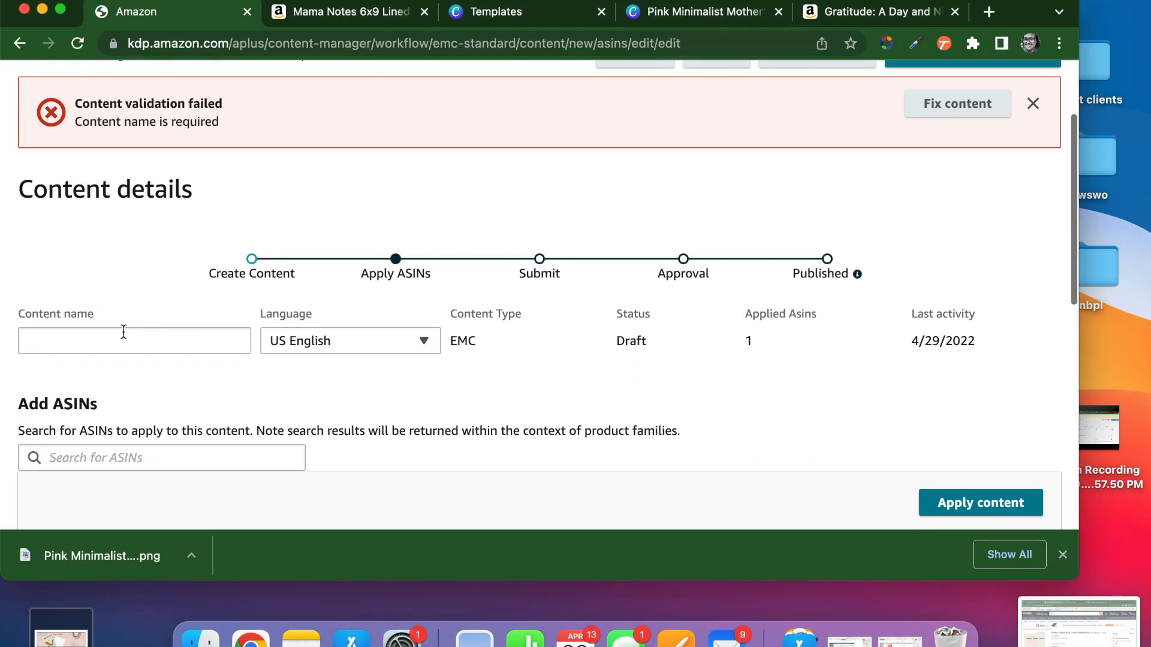
- Name the content "Mama Notes" and proceed to the review and submission stage
click(122, 331)
text(Mama Notes)
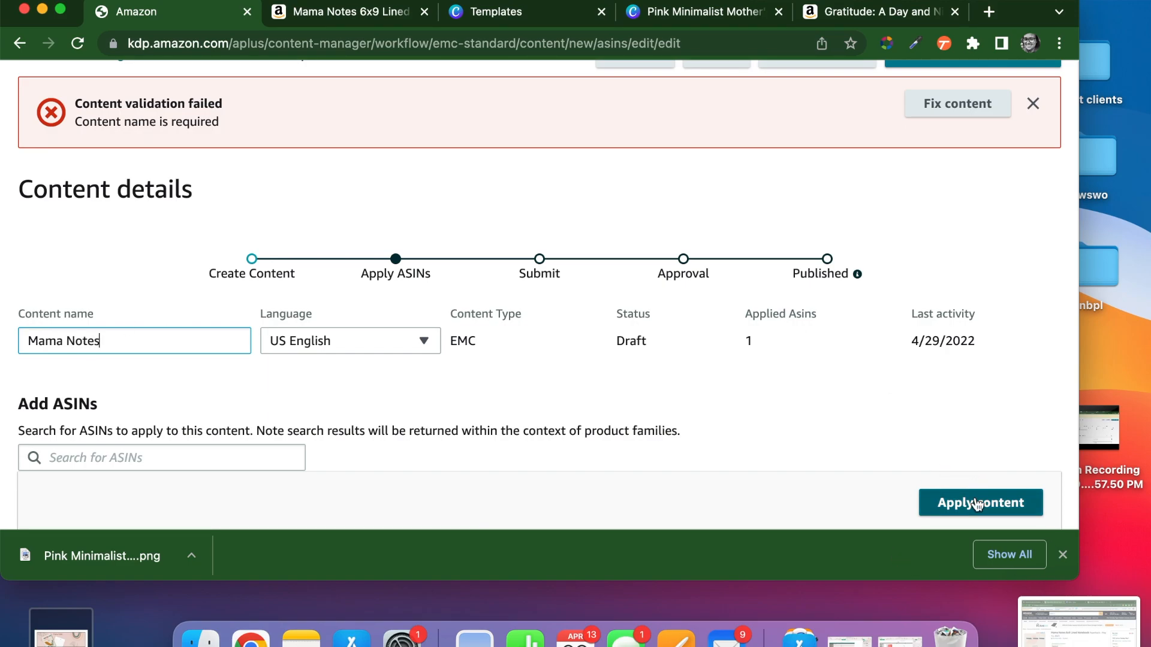
scroll(872, 375, down, 4)
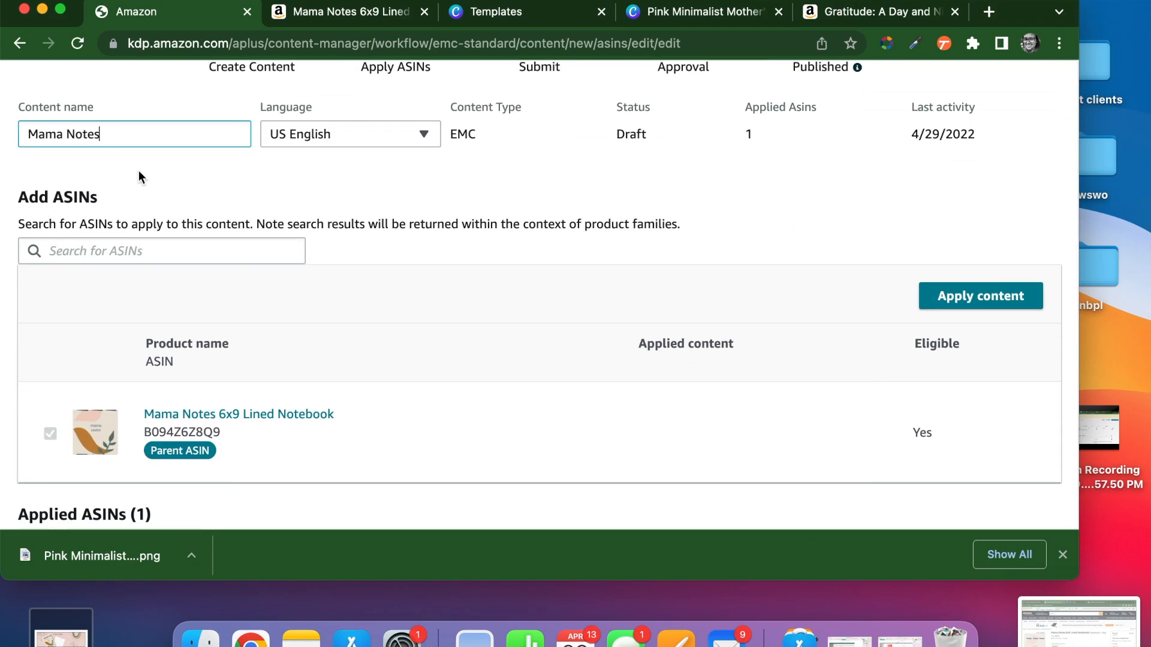
scroll(138, 171, up, 2)
scroll(177, 253, up, 3)
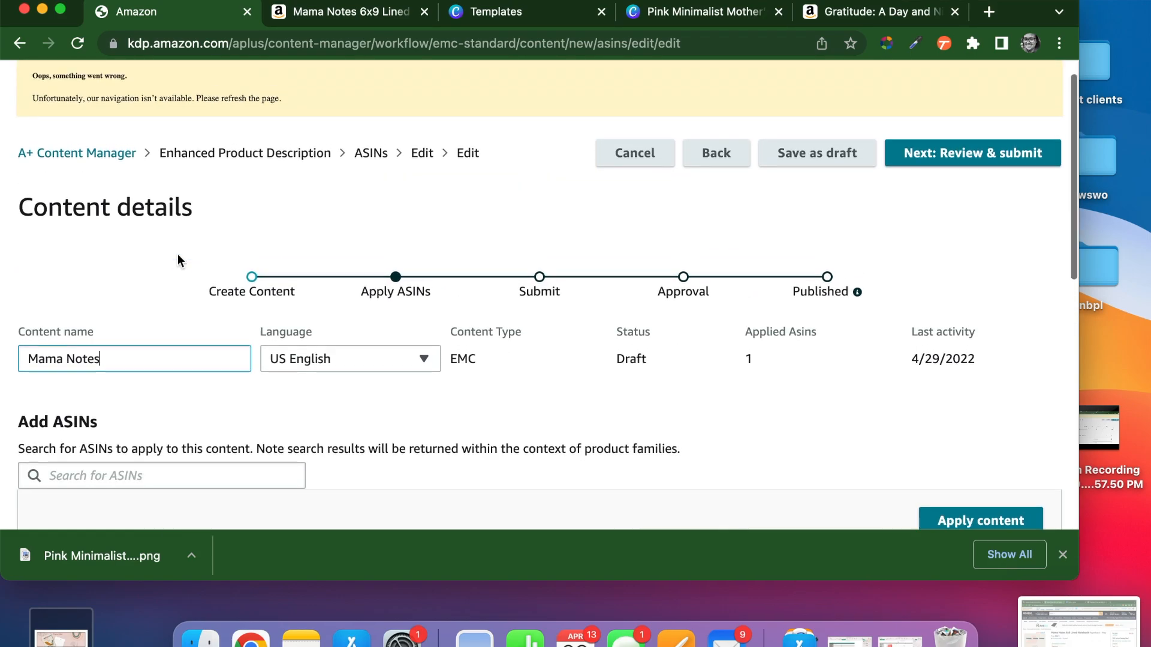
scroll(950, 411, down, 3)
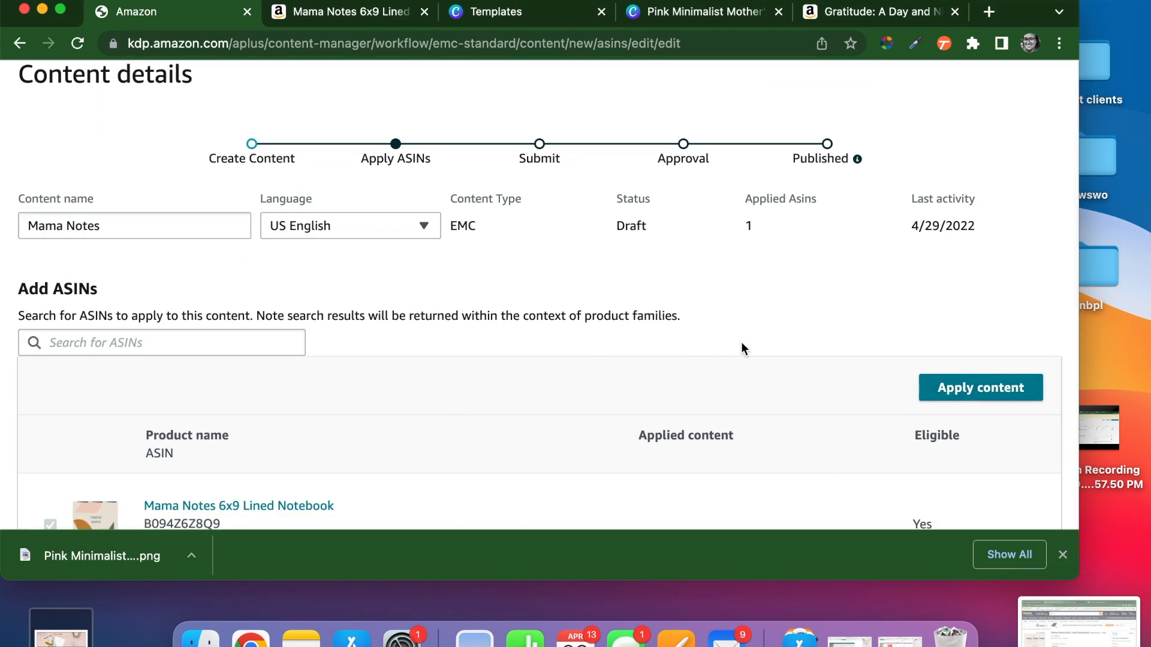
scroll(741, 348, up, 3)
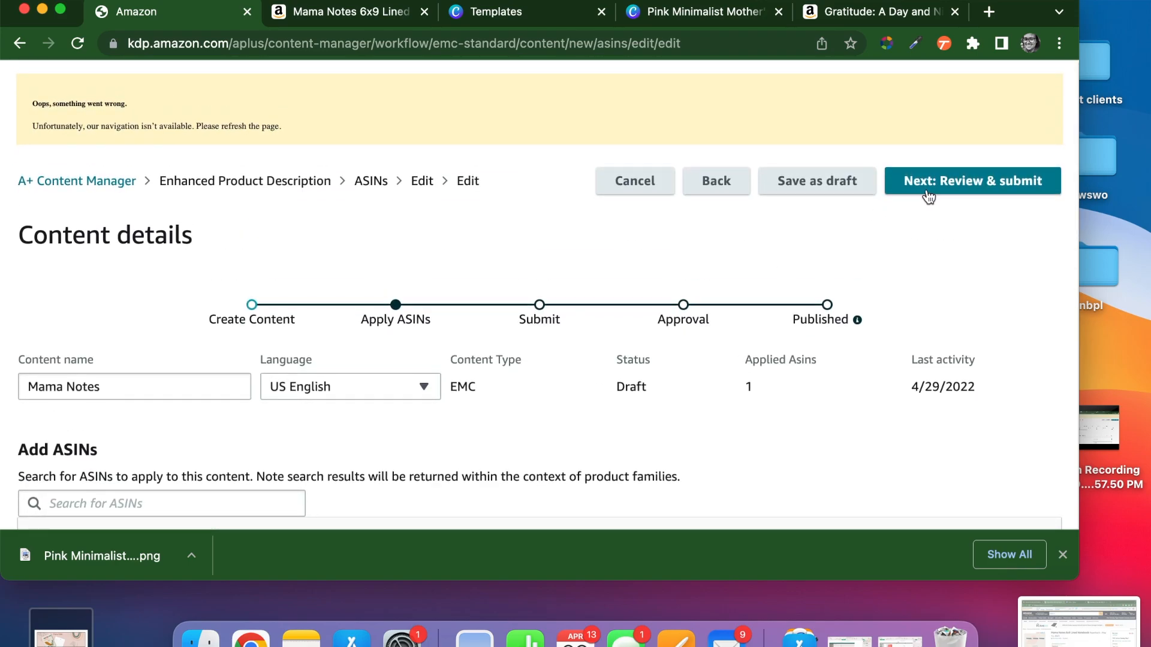
click(945, 180)
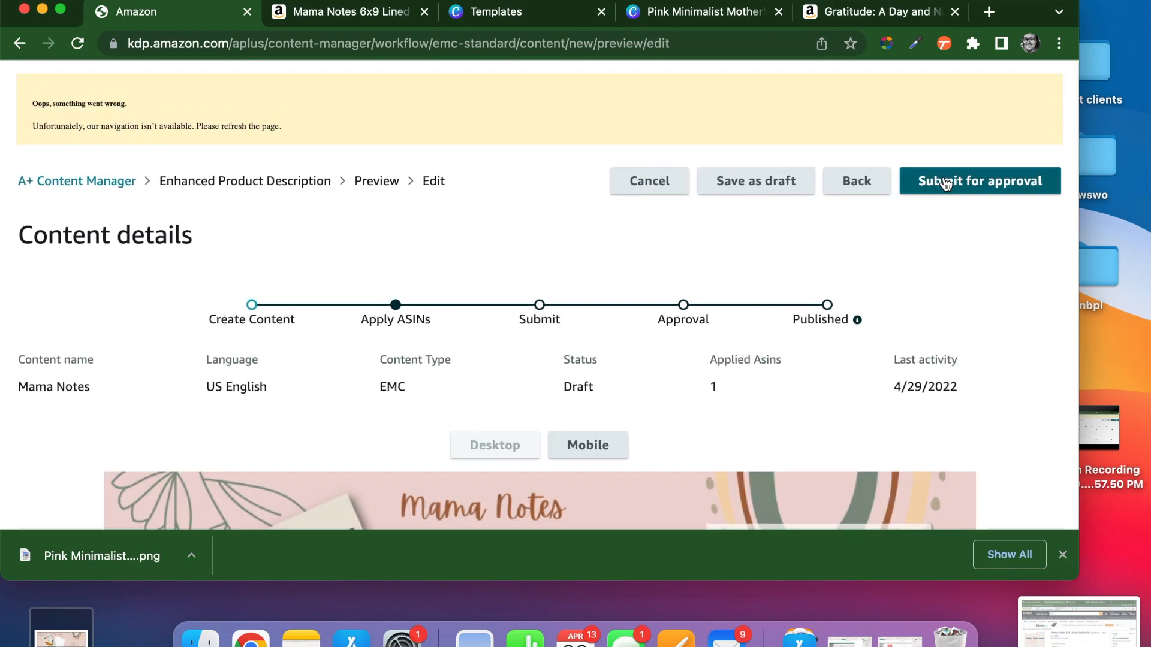
- Review the banner preview and the applied ASIN, and start submitting the content for approval
scroll(749, 327, down, 6)
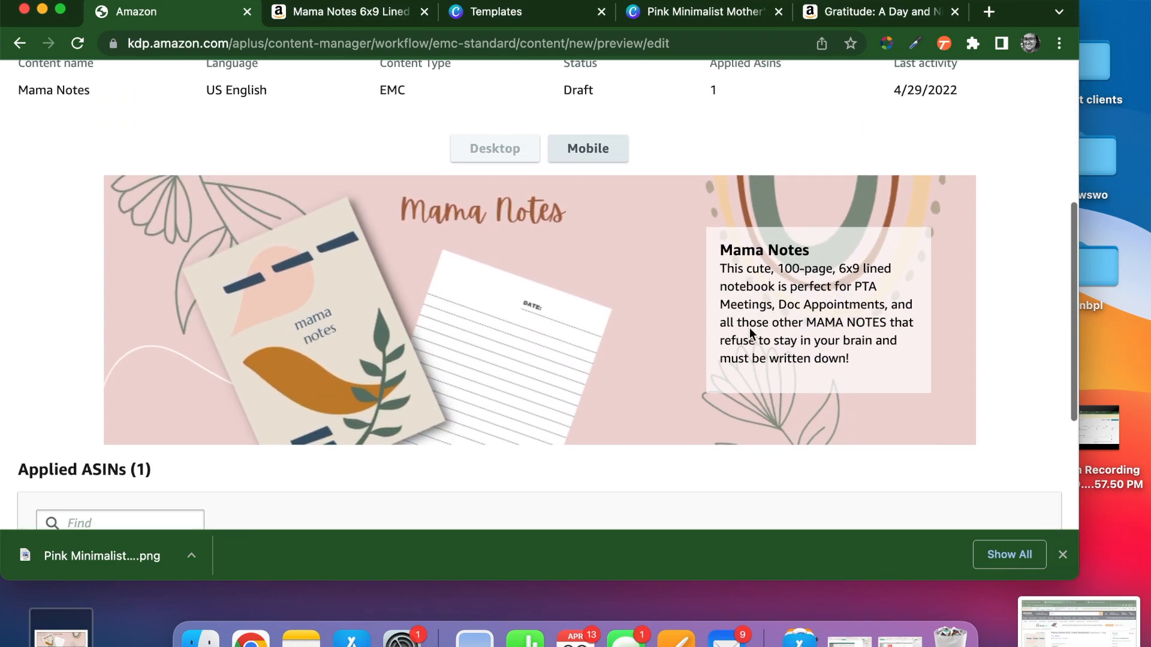
scroll(676, 423, down, 3)
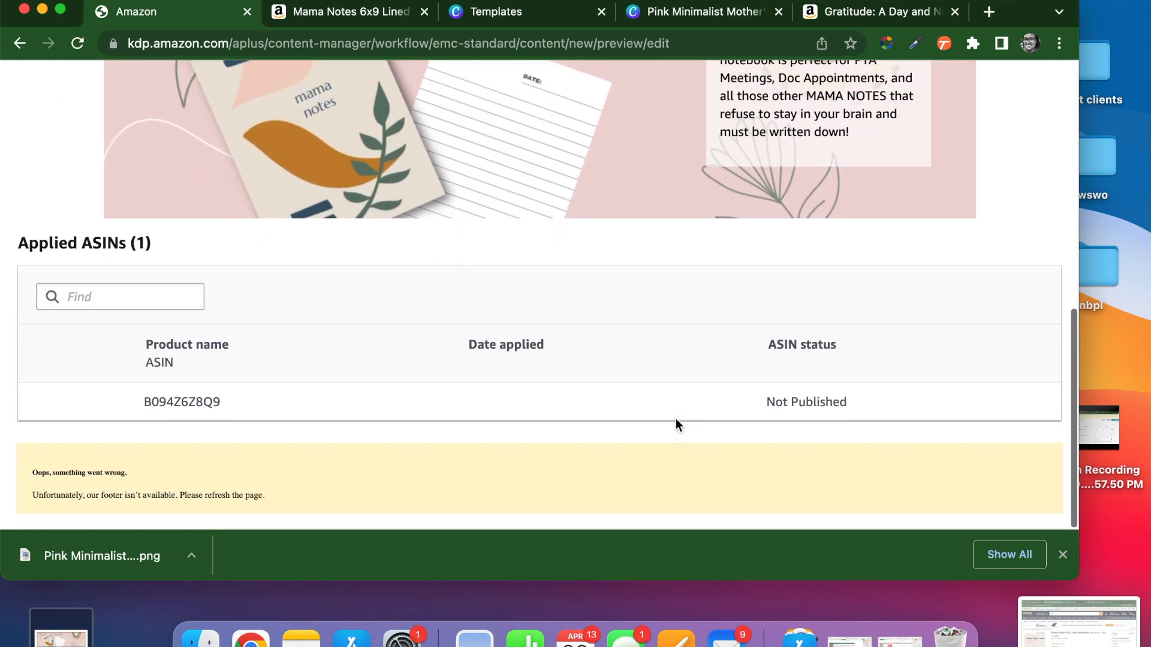
scroll(529, 260, up, 3)
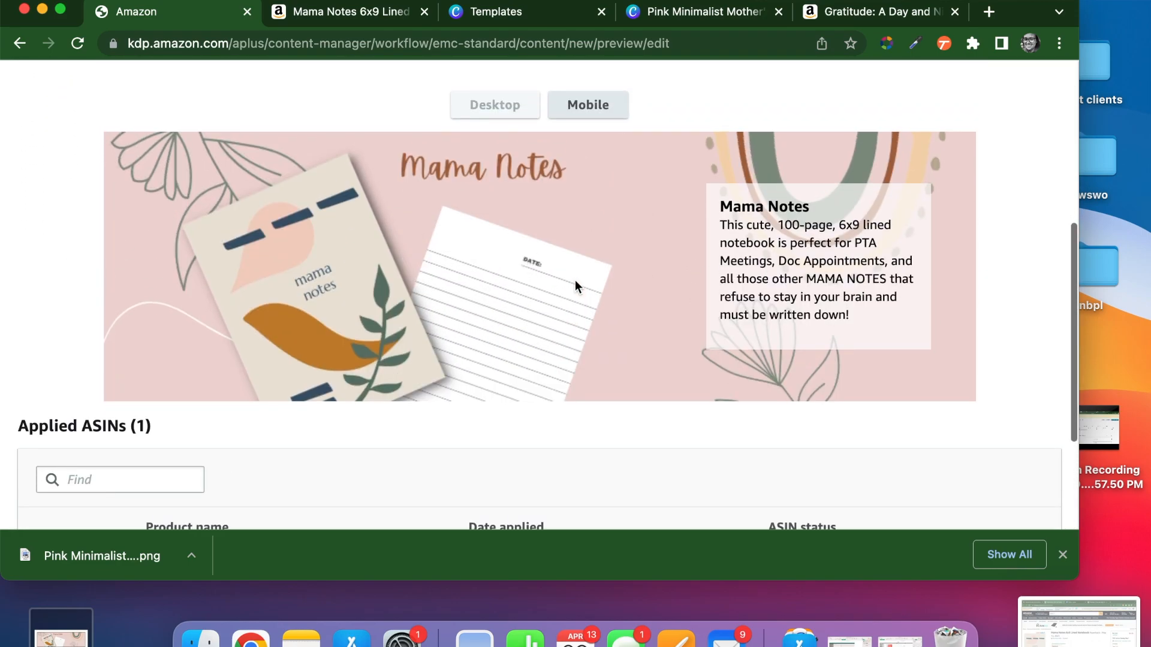
scroll(576, 285, down, 3)
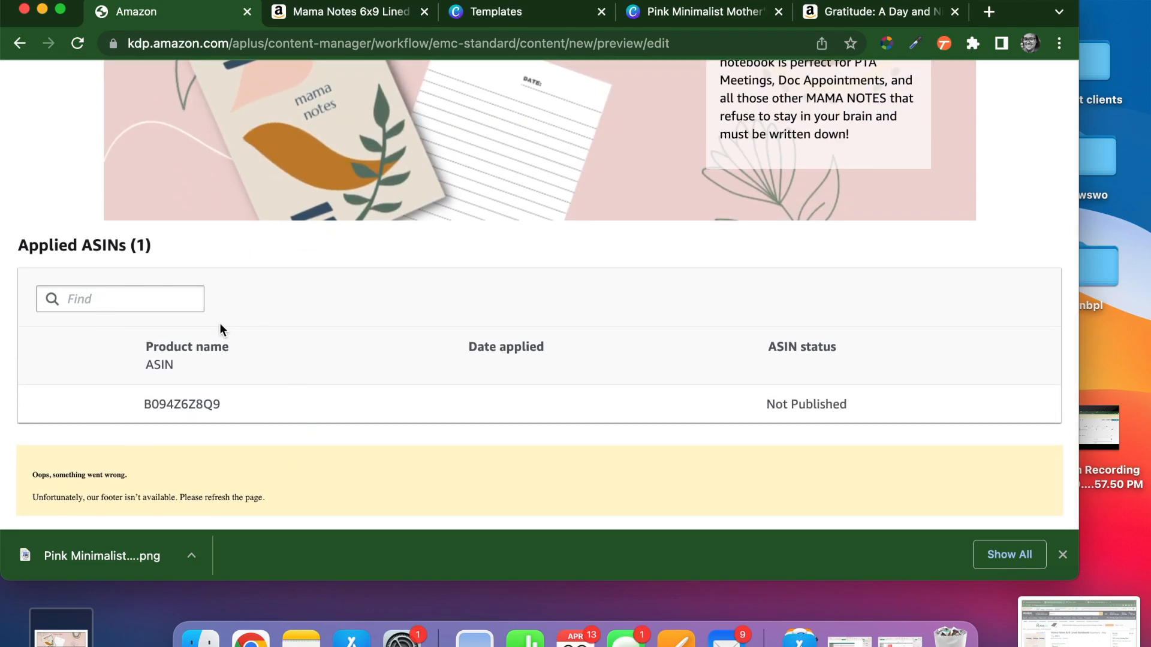
scroll(521, 390, up, 10)
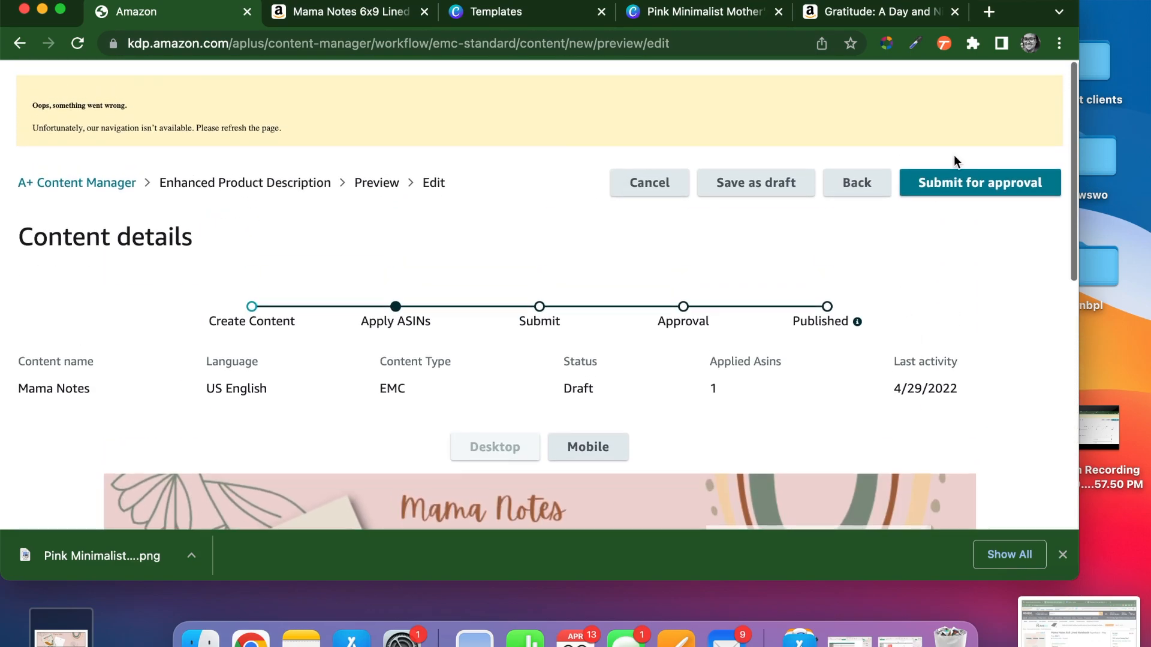
click(974, 175)
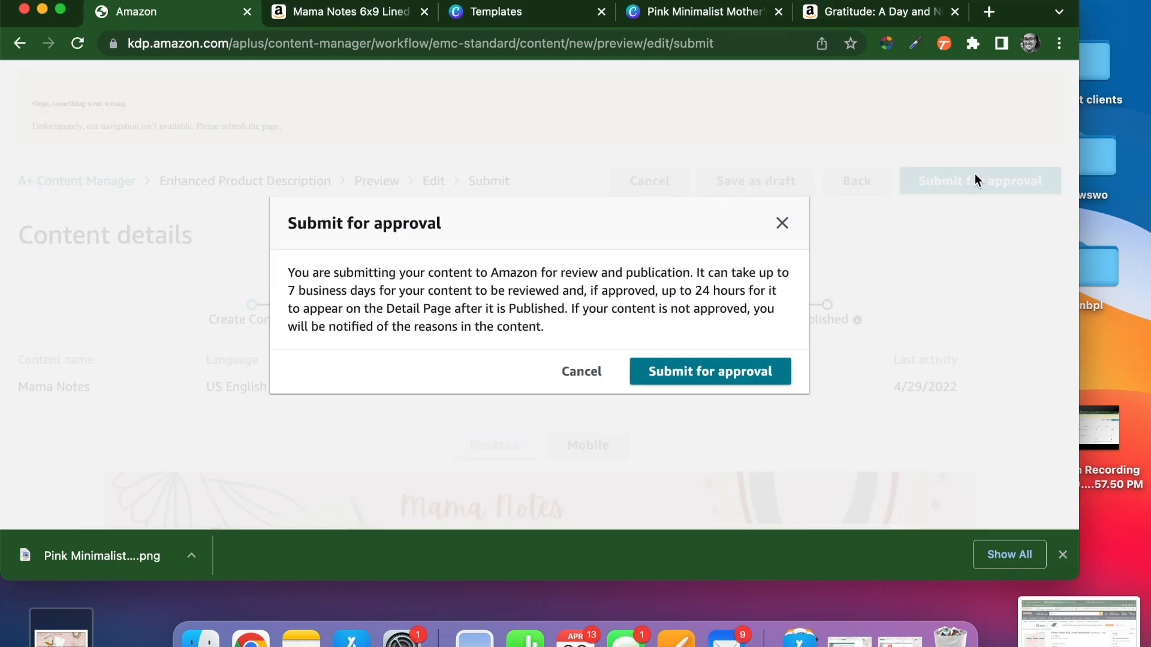